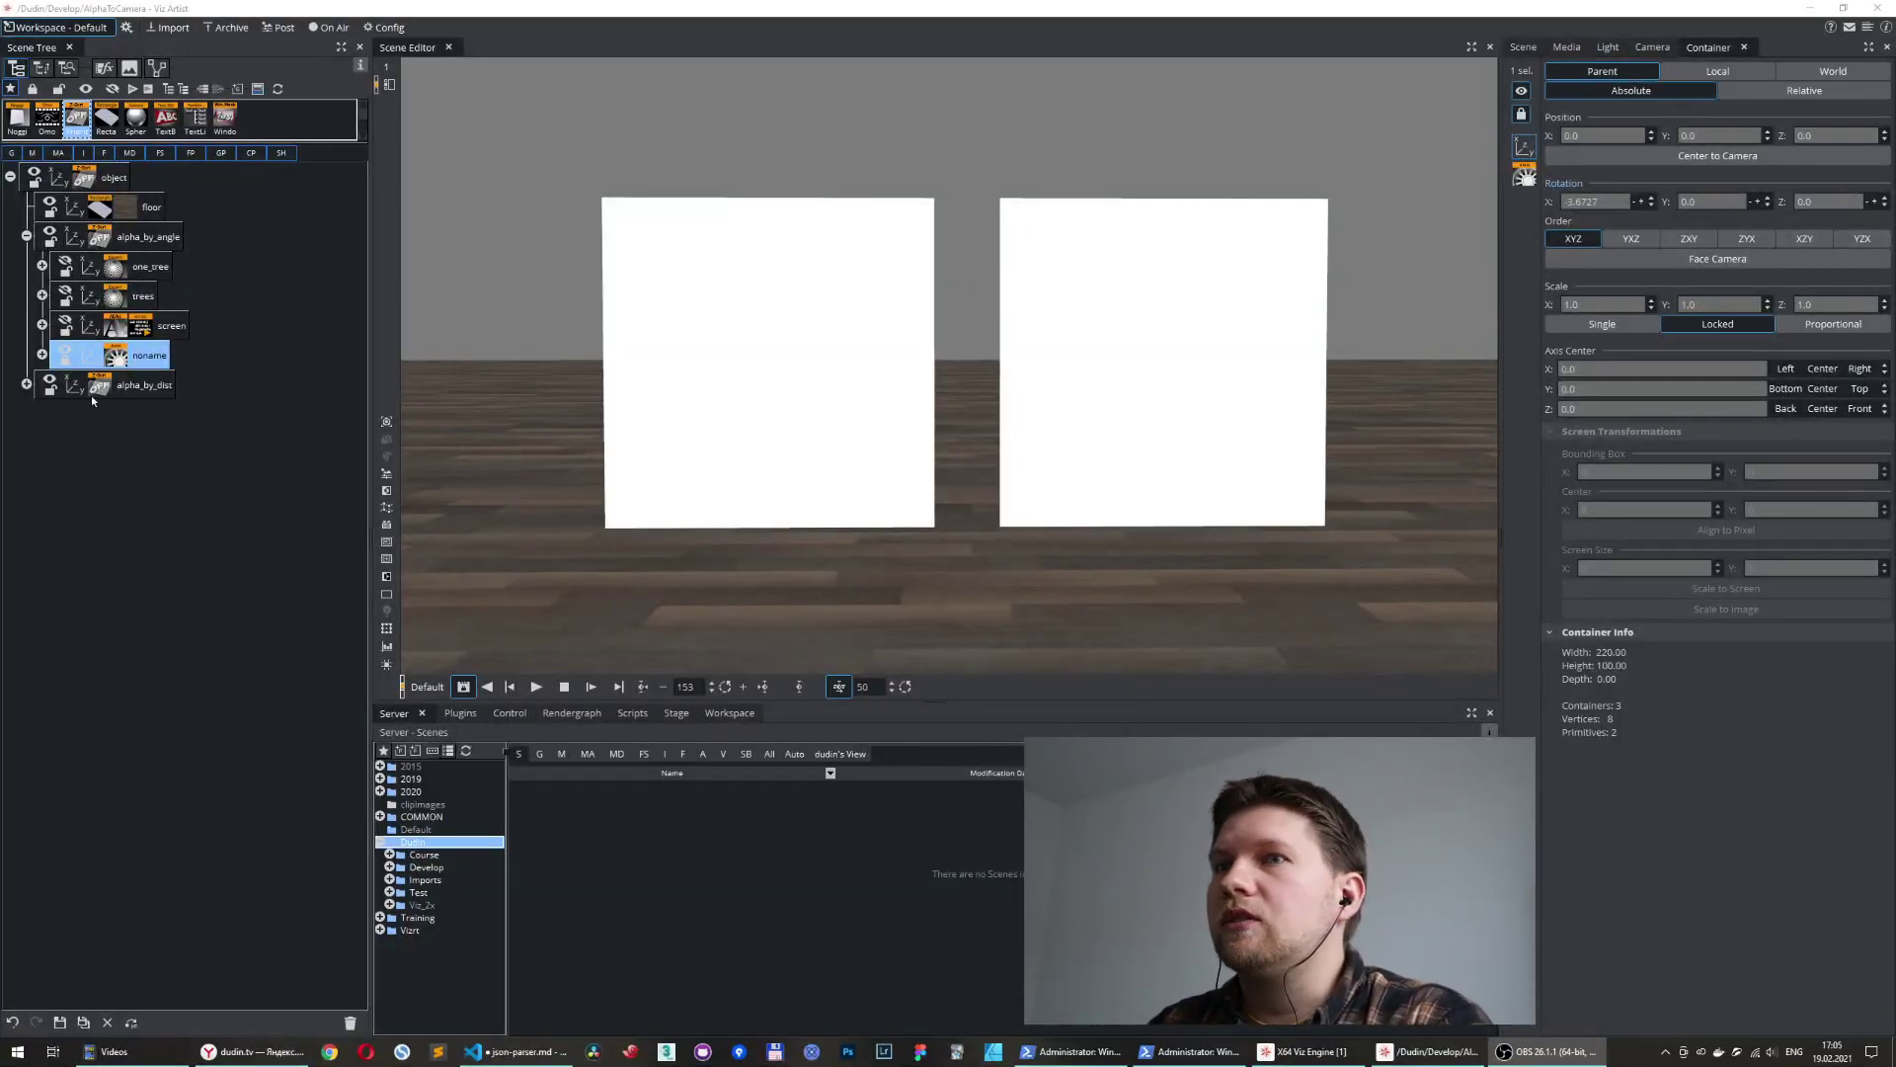
- Play the scene and inspect the alpha script settings of both rectangles in the noname container
{"action": "left_click", "coordinate": [41, 354]}
{"action": "left_click", "coordinate": [184, 386]}
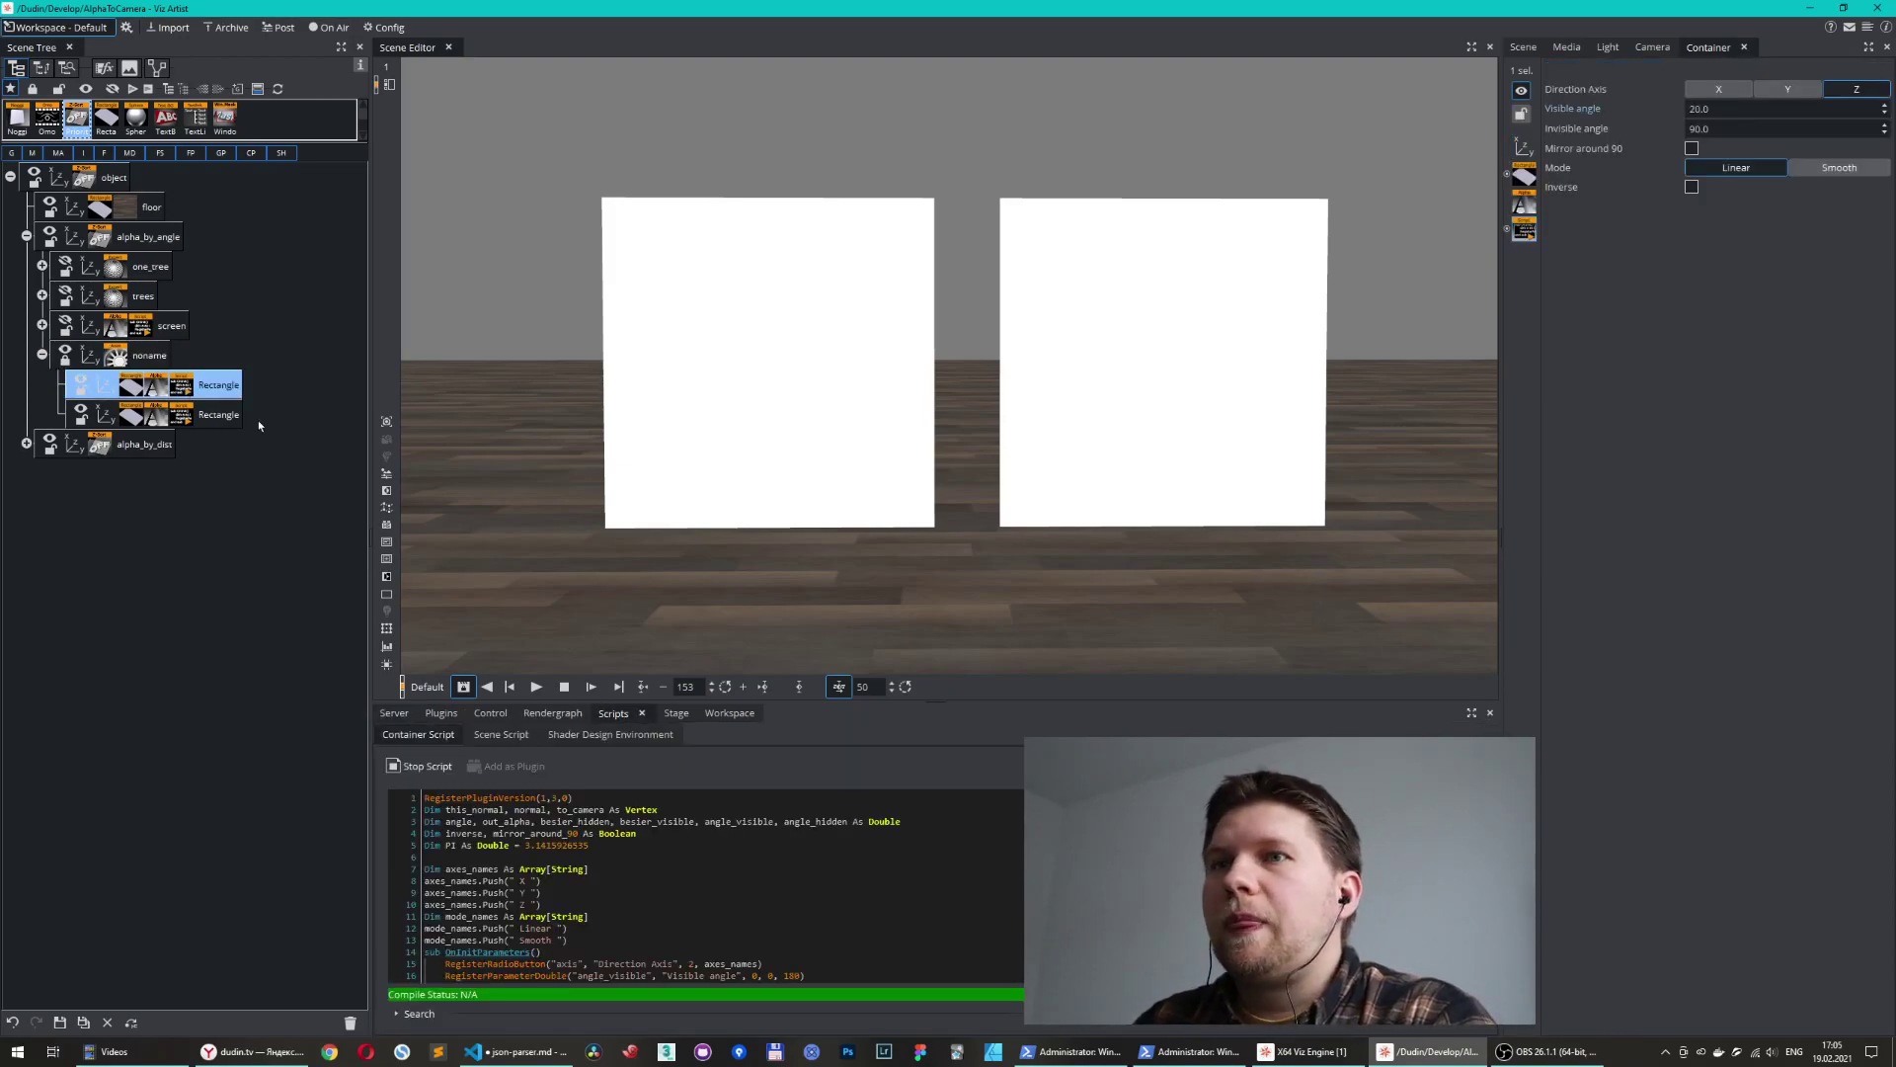
{"action": "left_click", "coordinate": [532, 686]}
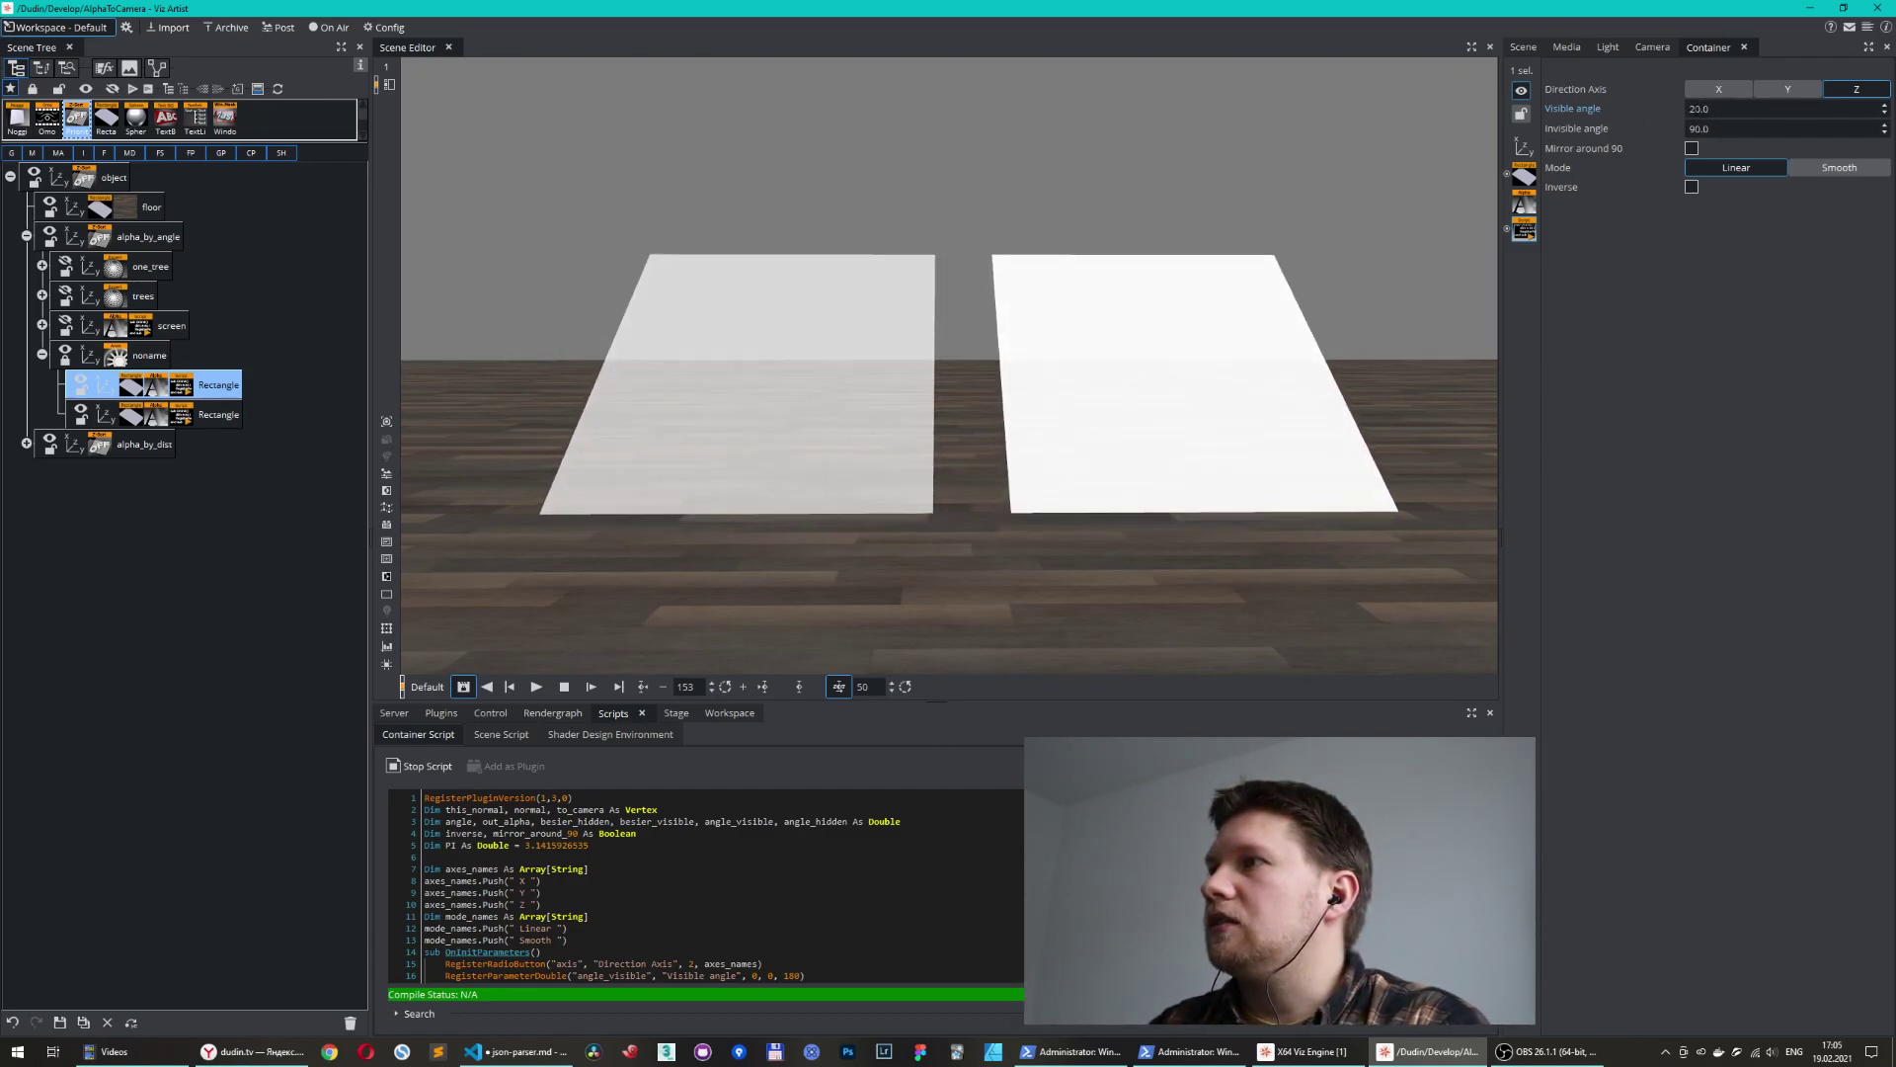
{"action": "left_click", "coordinate": [212, 414]}
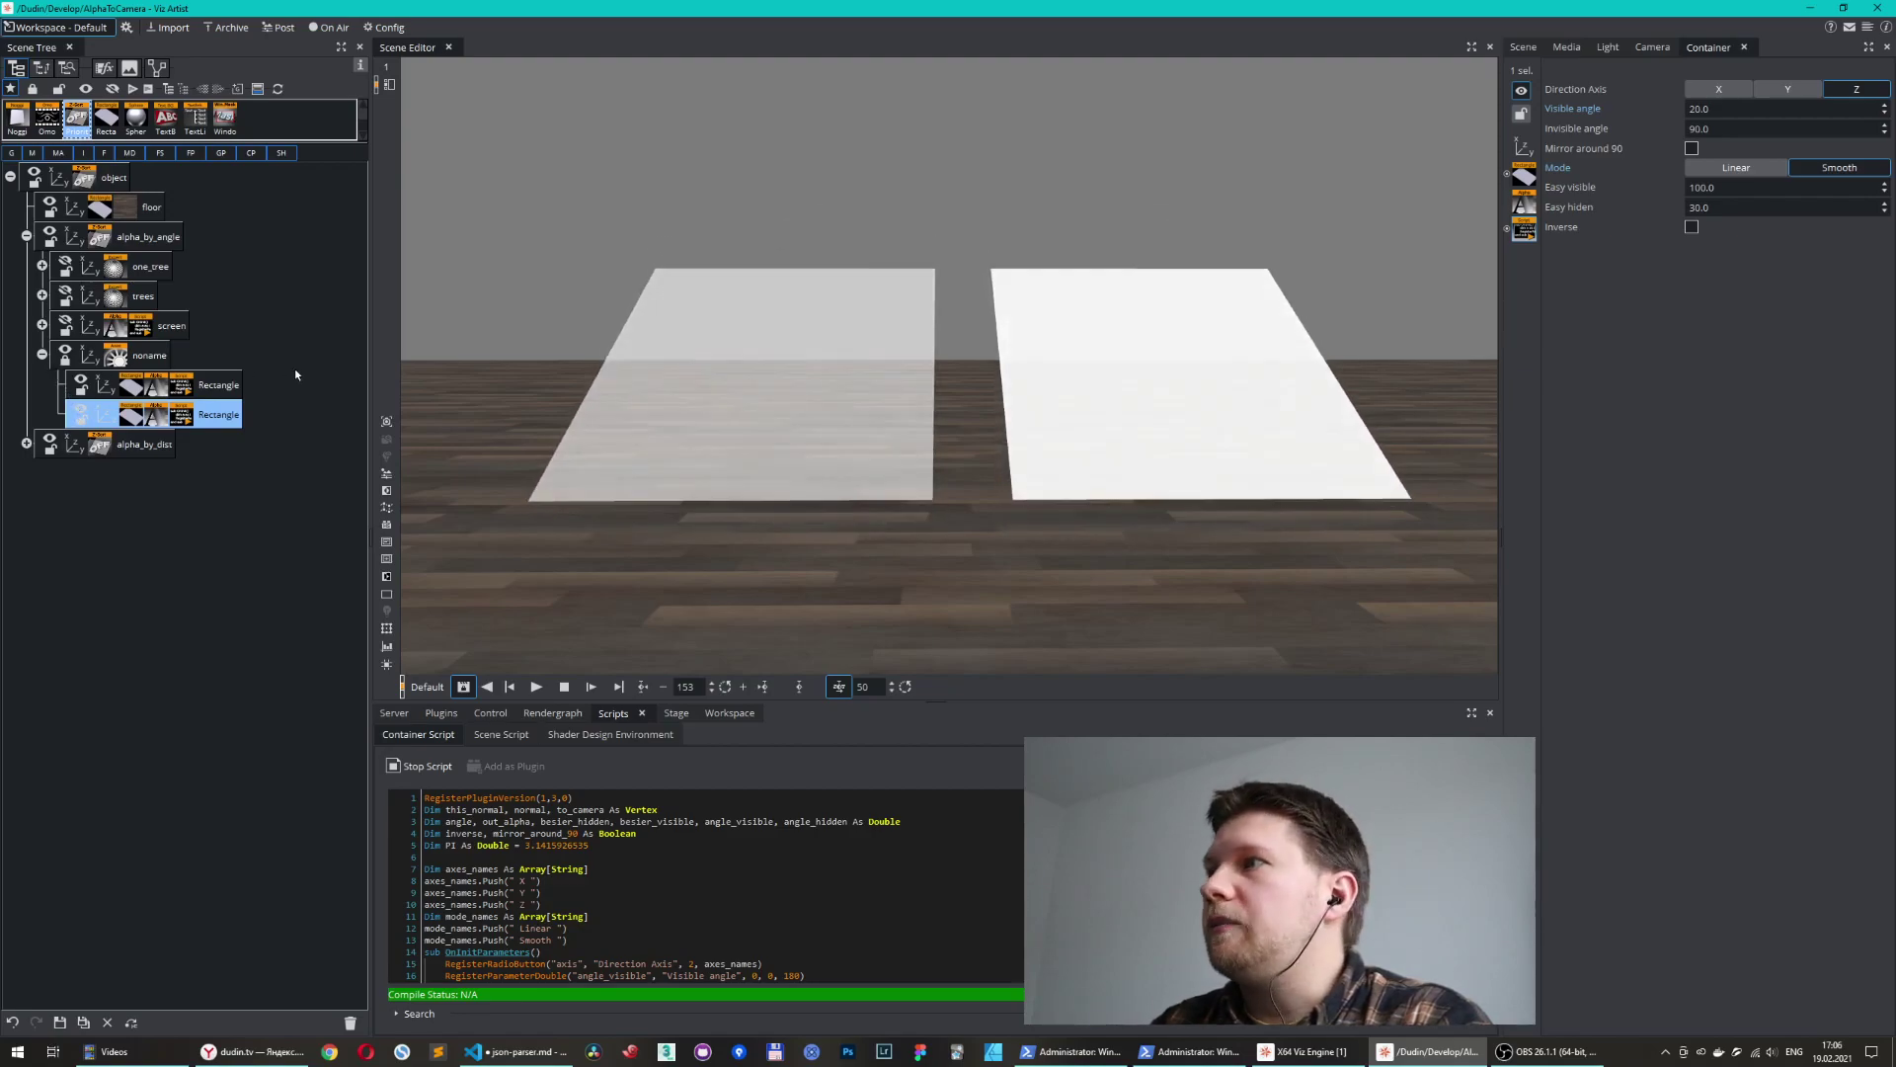
- Hide the noname container and show the screen container, framed so the whole video panel is in view
{"action": "left_click", "coordinate": [42, 354]}
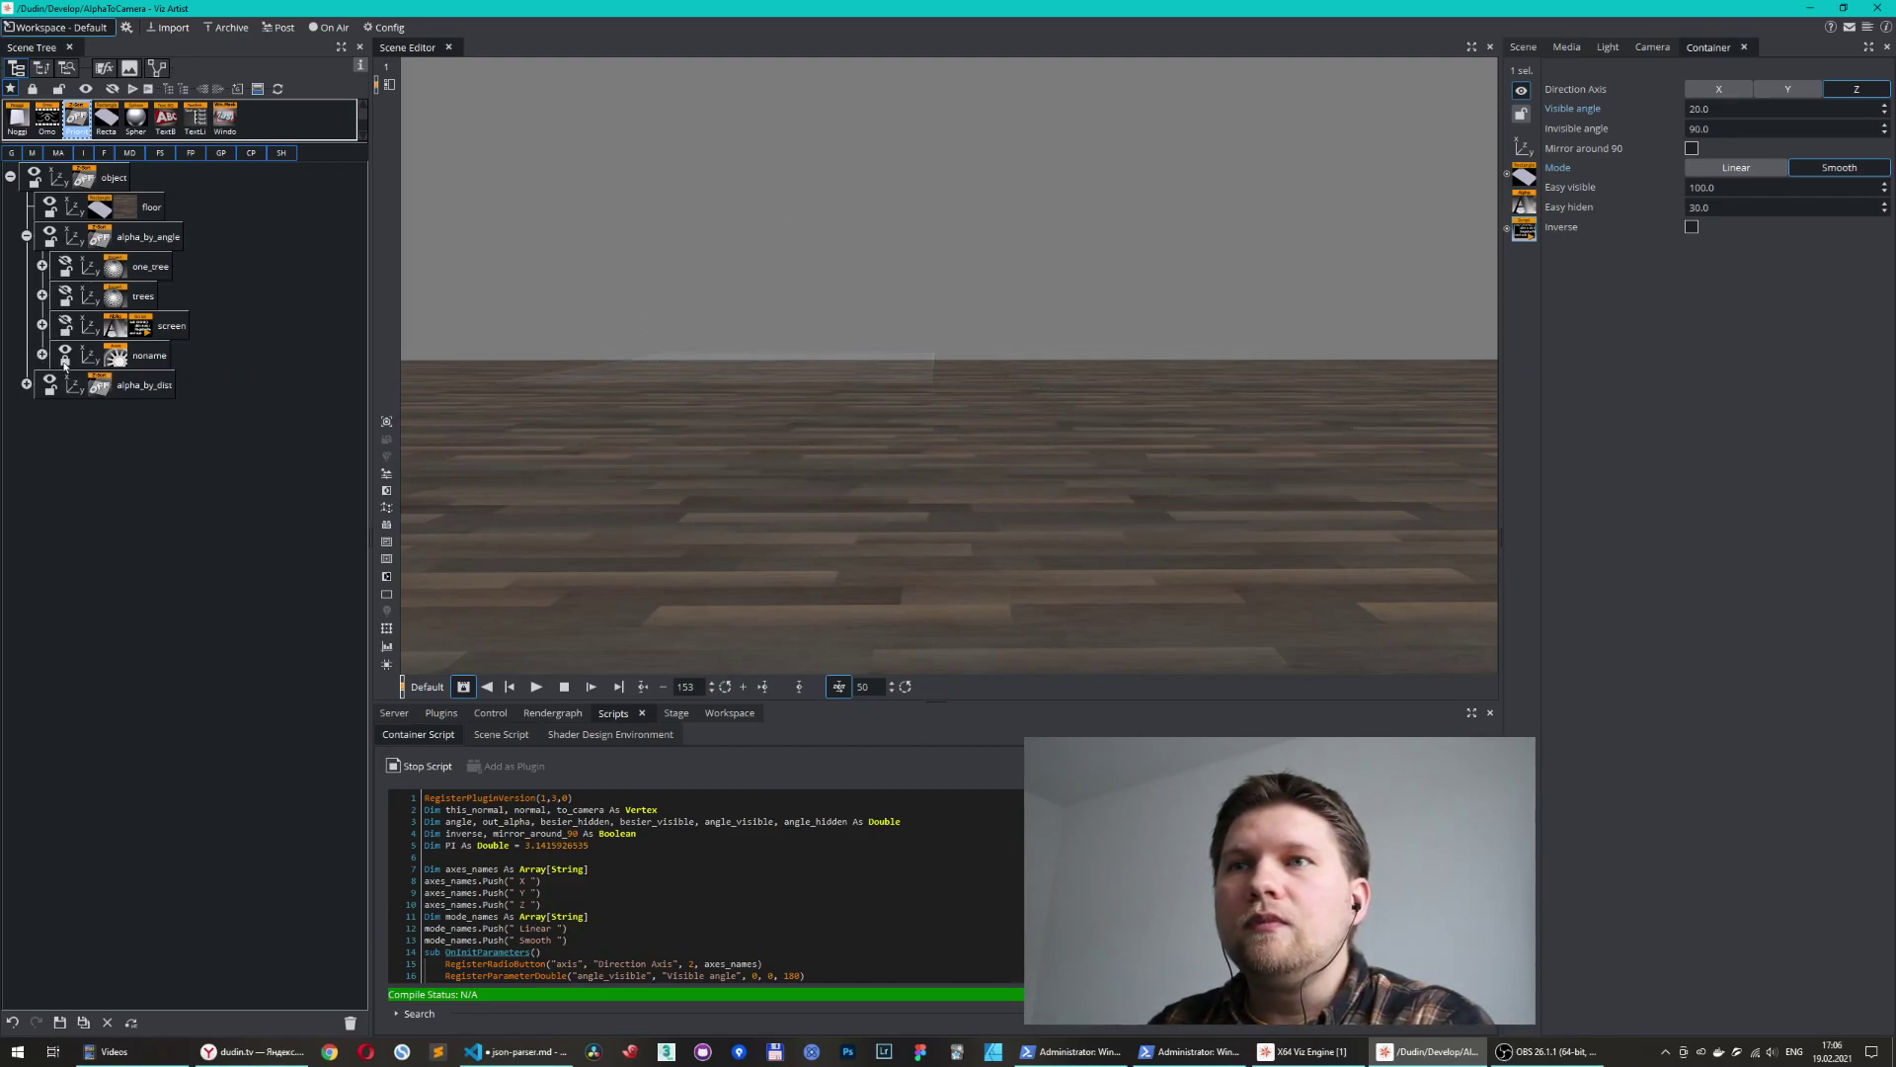
{"action": "left_click", "coordinate": [68, 357]}
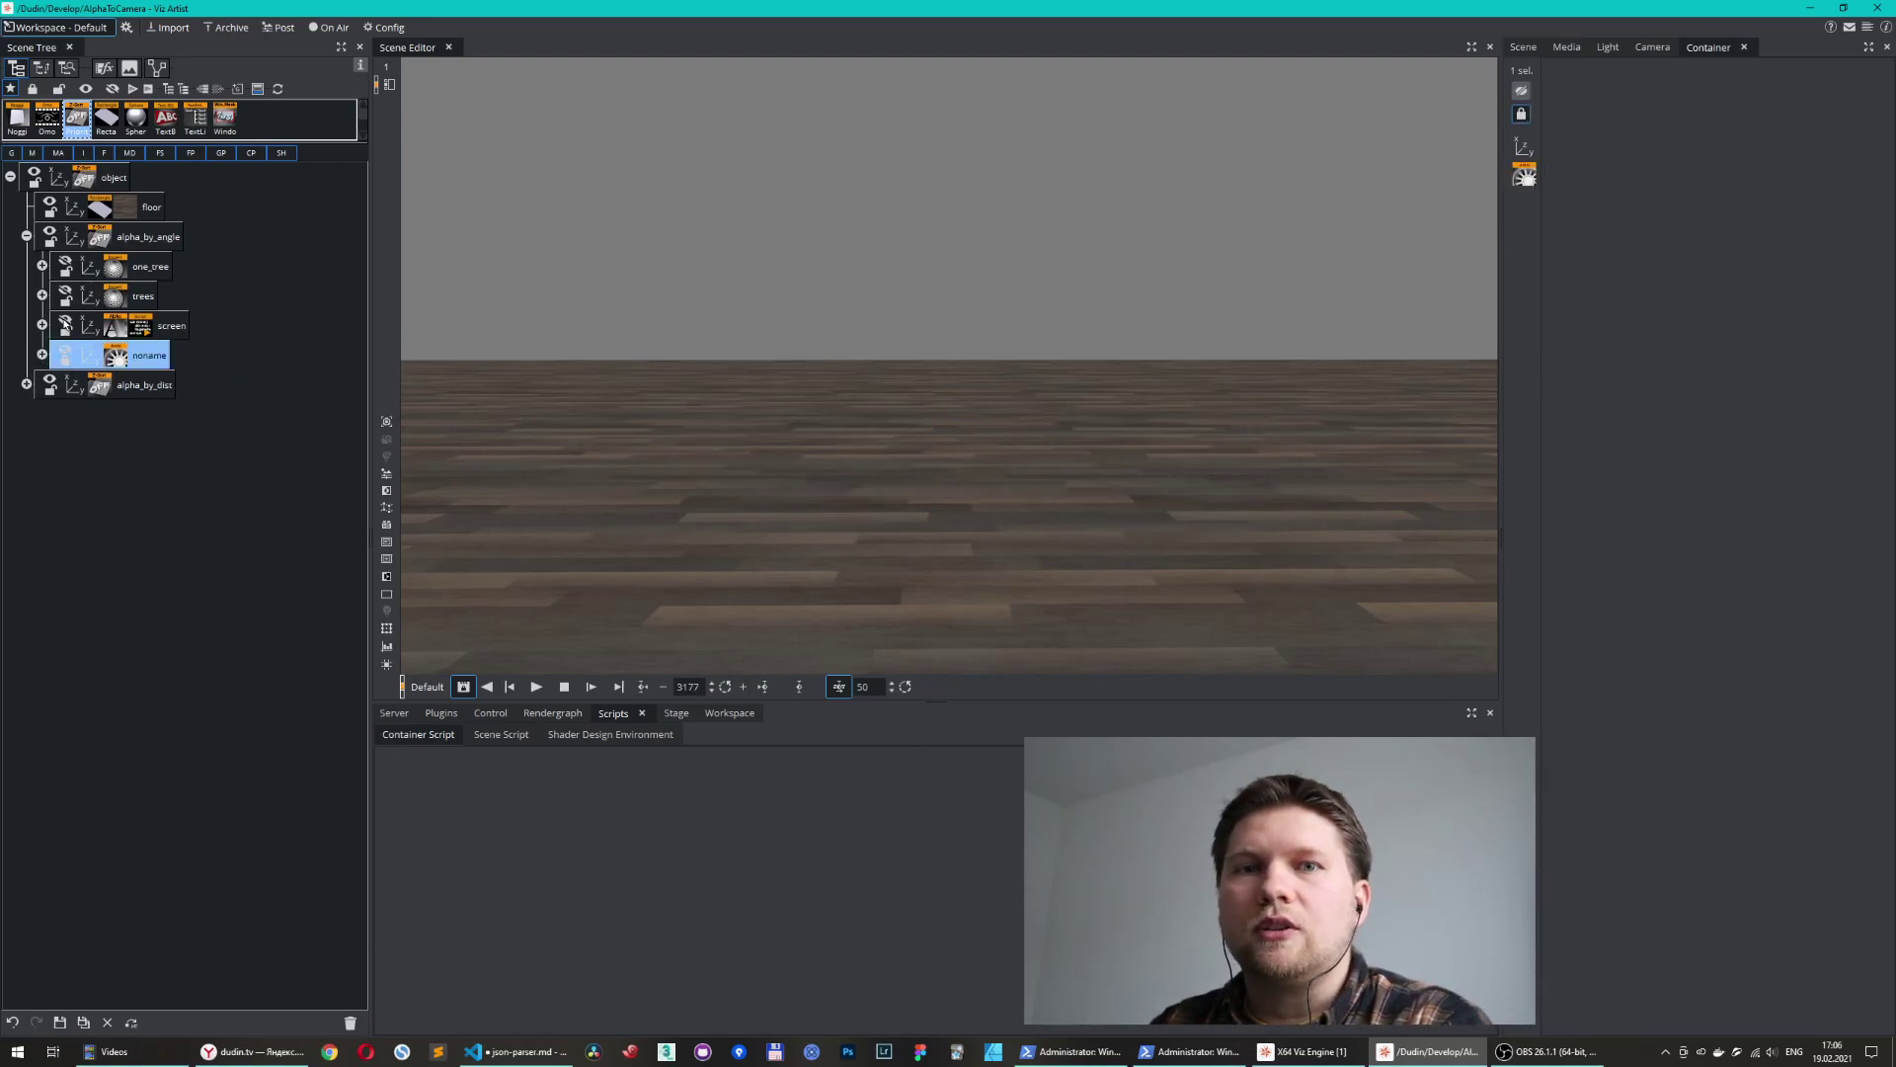
{"action": "left_click", "coordinate": [66, 324]}
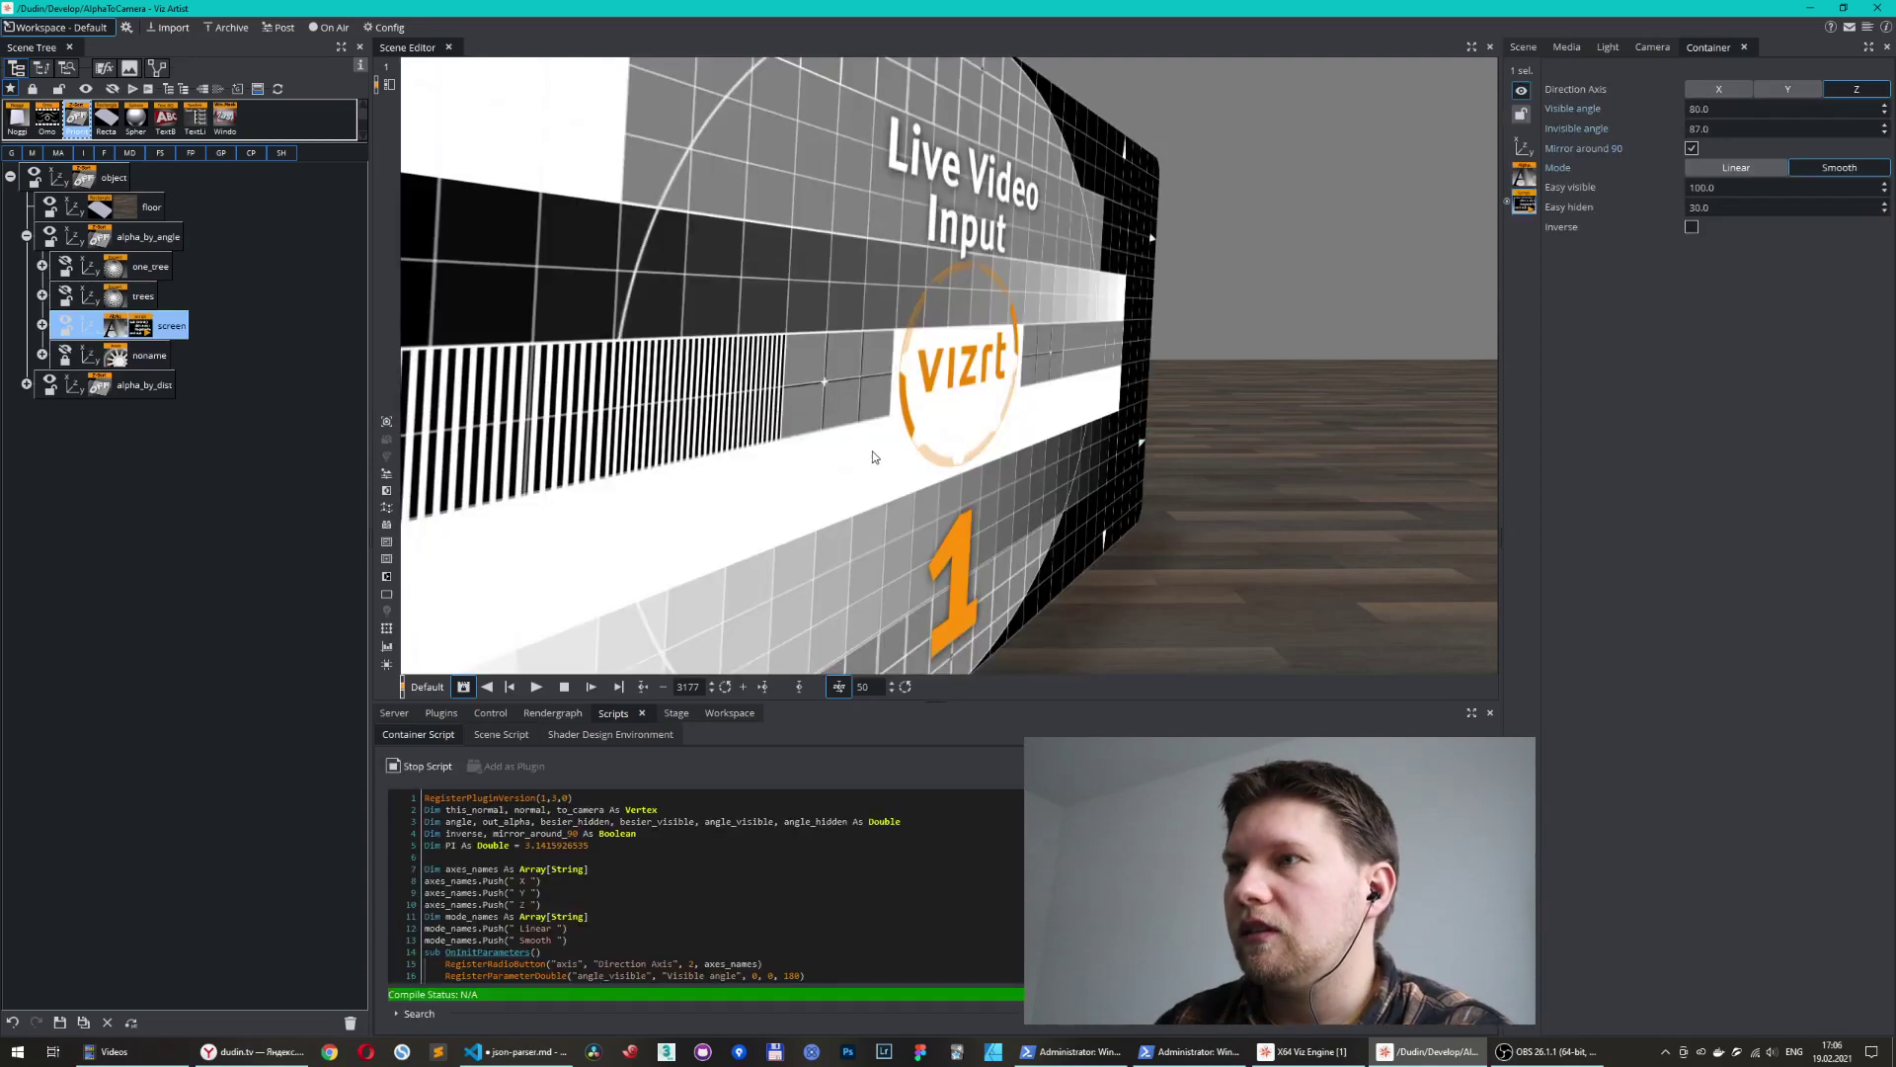
{"action": "middle_click_drag", "start_coordinate": [878, 457], "coordinate": [906, 363]}
{"action": "mouse_move", "coordinate": [907, 363]}
{"action": "left_mouse_down"}
{"action": "mouse_move", "coordinate": [887, 395]}
{"action": "mouse_move", "coordinate": [909, 393]}
{"action": "left_mouse_up"}
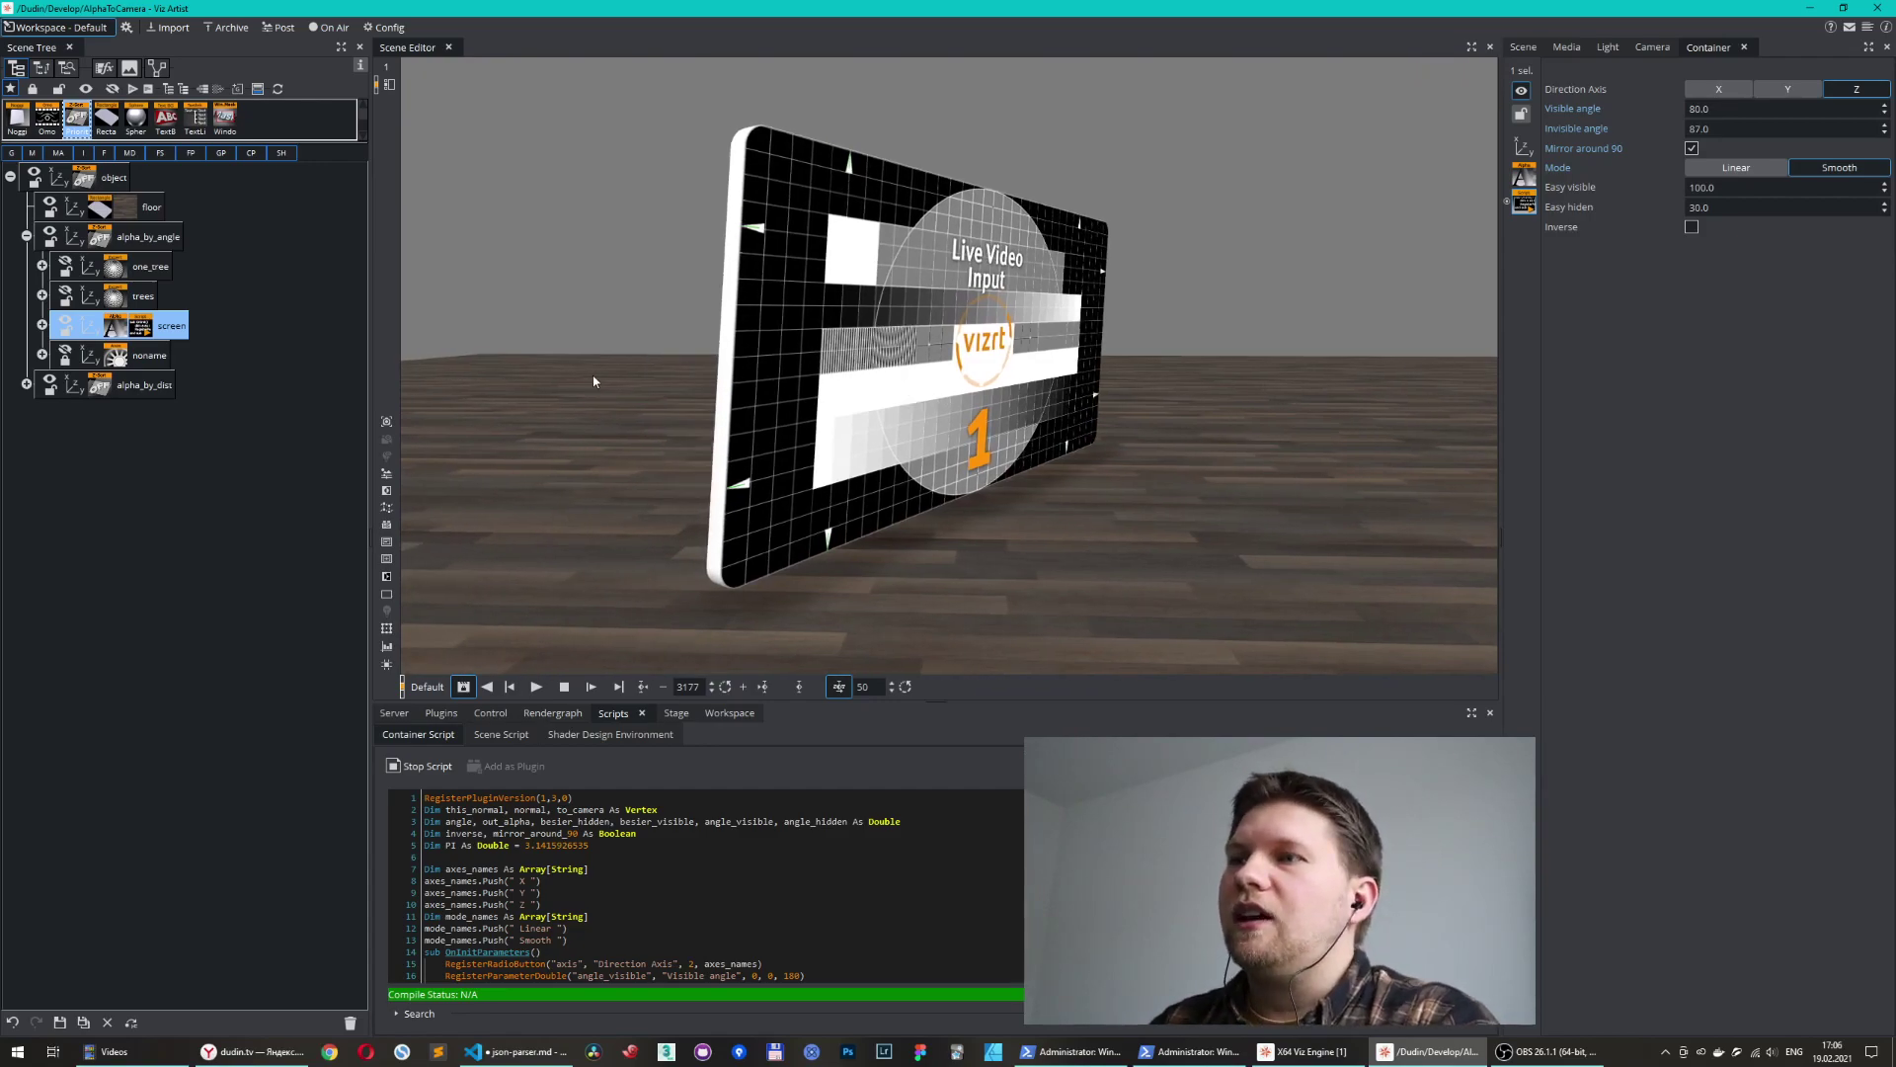
- Rotate the screen container around its Y axis, trying 71 and 45 degrees and finishing at 51 degrees
{"action": "left_click", "coordinate": [90, 331]}
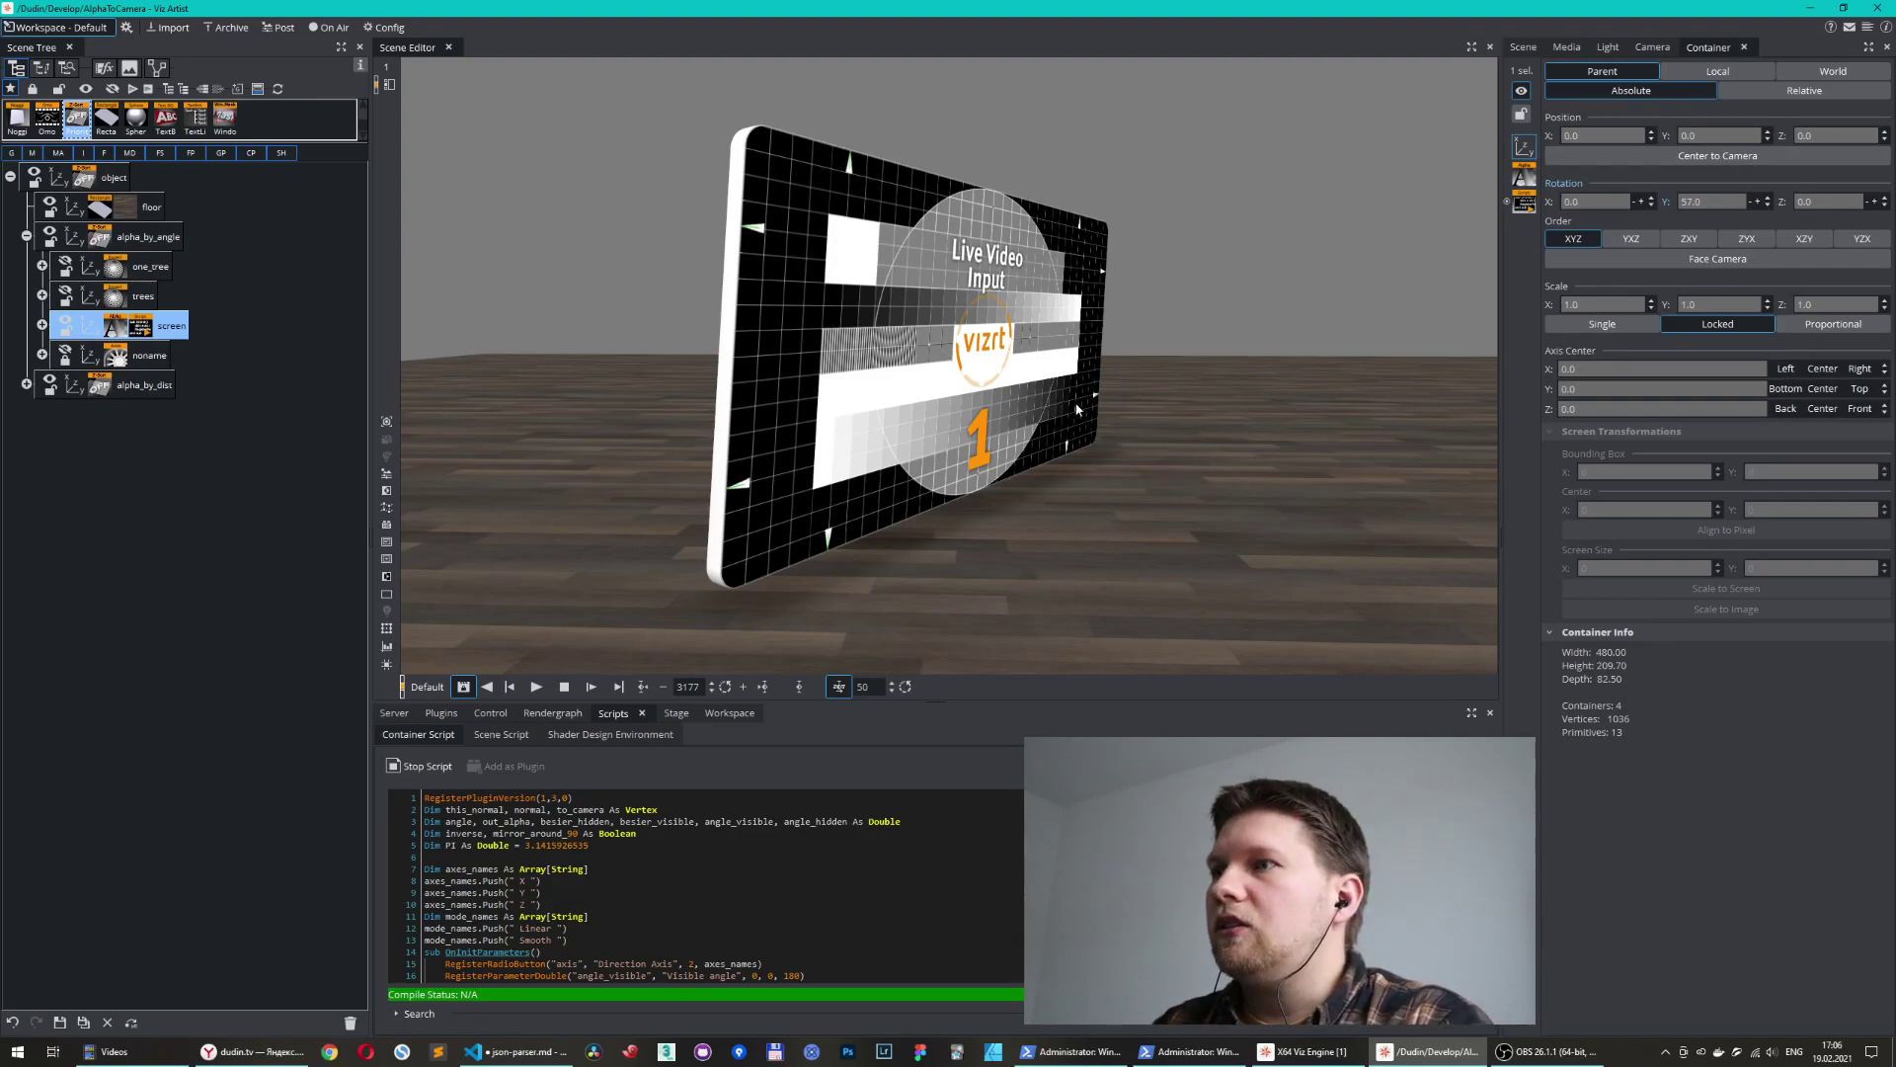
{"action": "mouse_move", "coordinate": [1698, 201]}
{"action": "left_mouse_down"}
{"action": "mouse_move", "coordinate": [1727, 201]}
{"action": "mouse_move", "coordinate": [1695, 224]}
{"action": "left_mouse_up"}
{"action": "left_click", "coordinate": [1529, 205]}
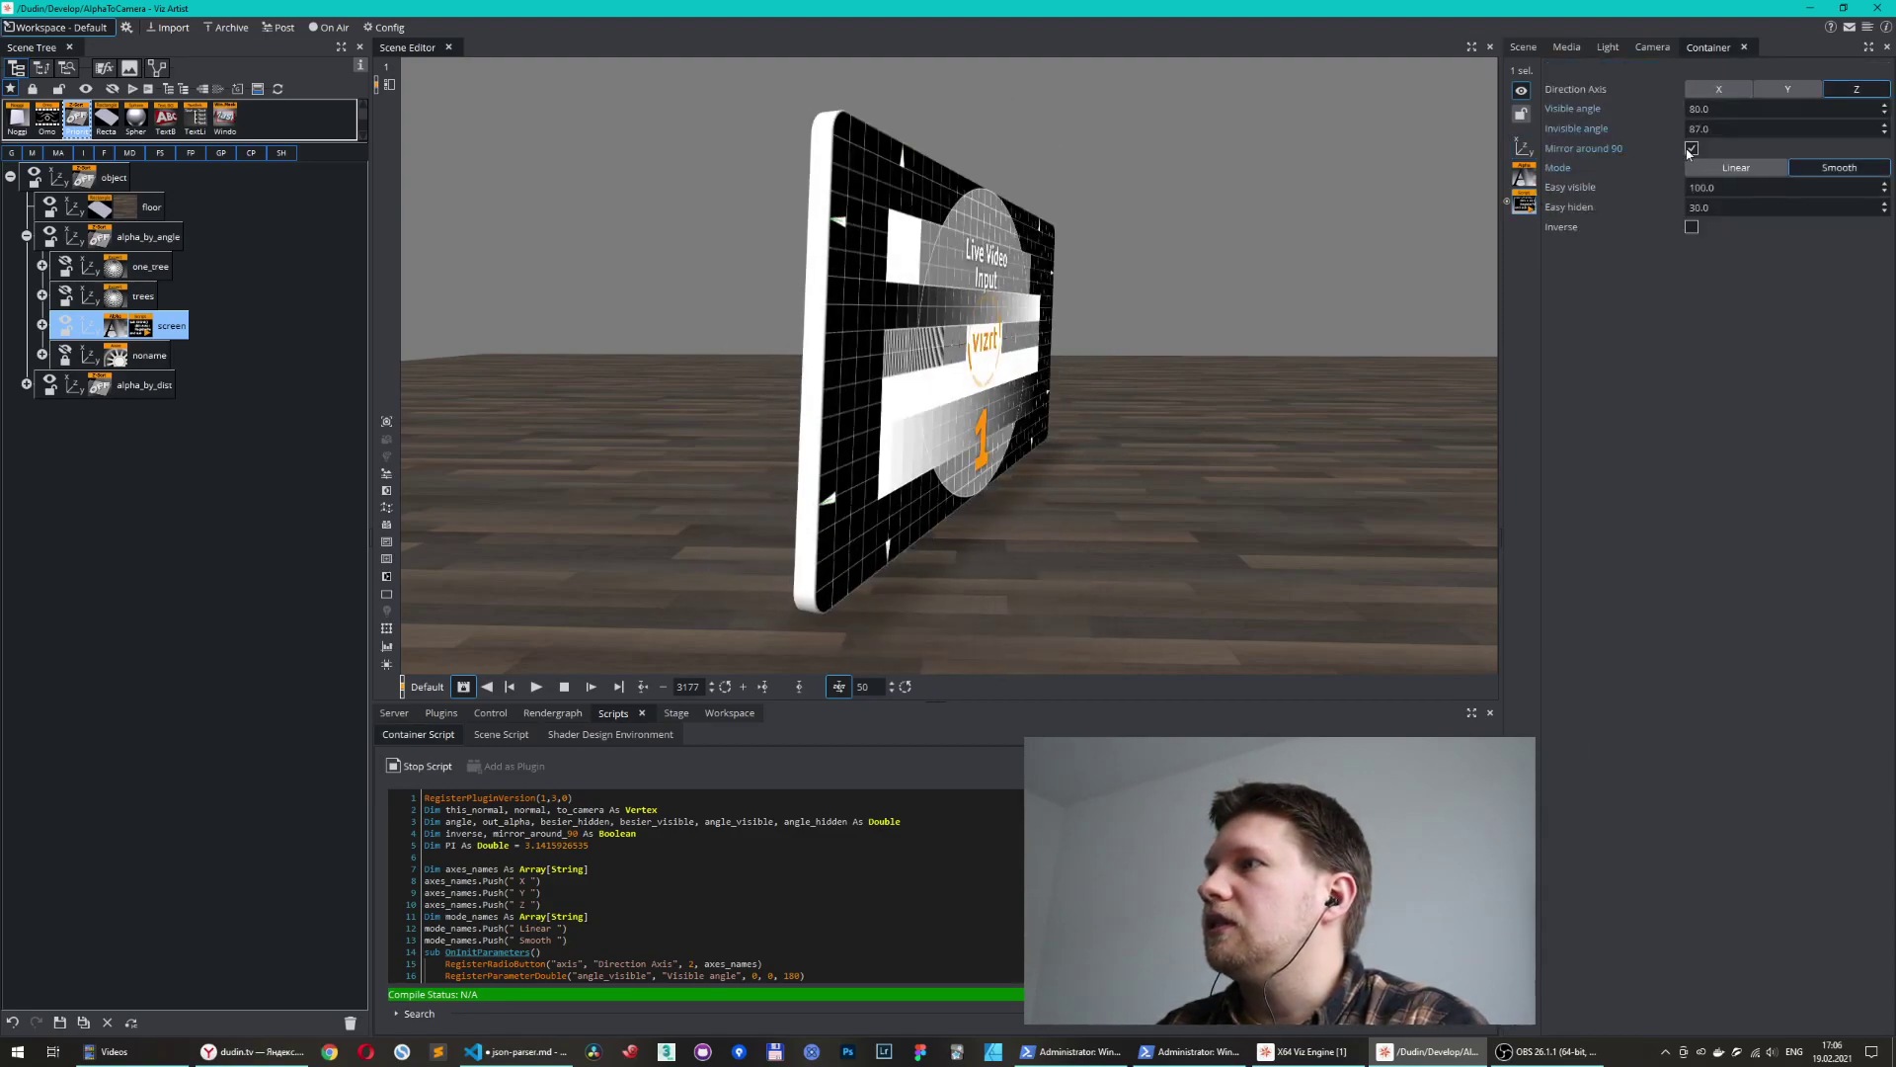
{"action": "left_click", "coordinate": [1523, 148]}
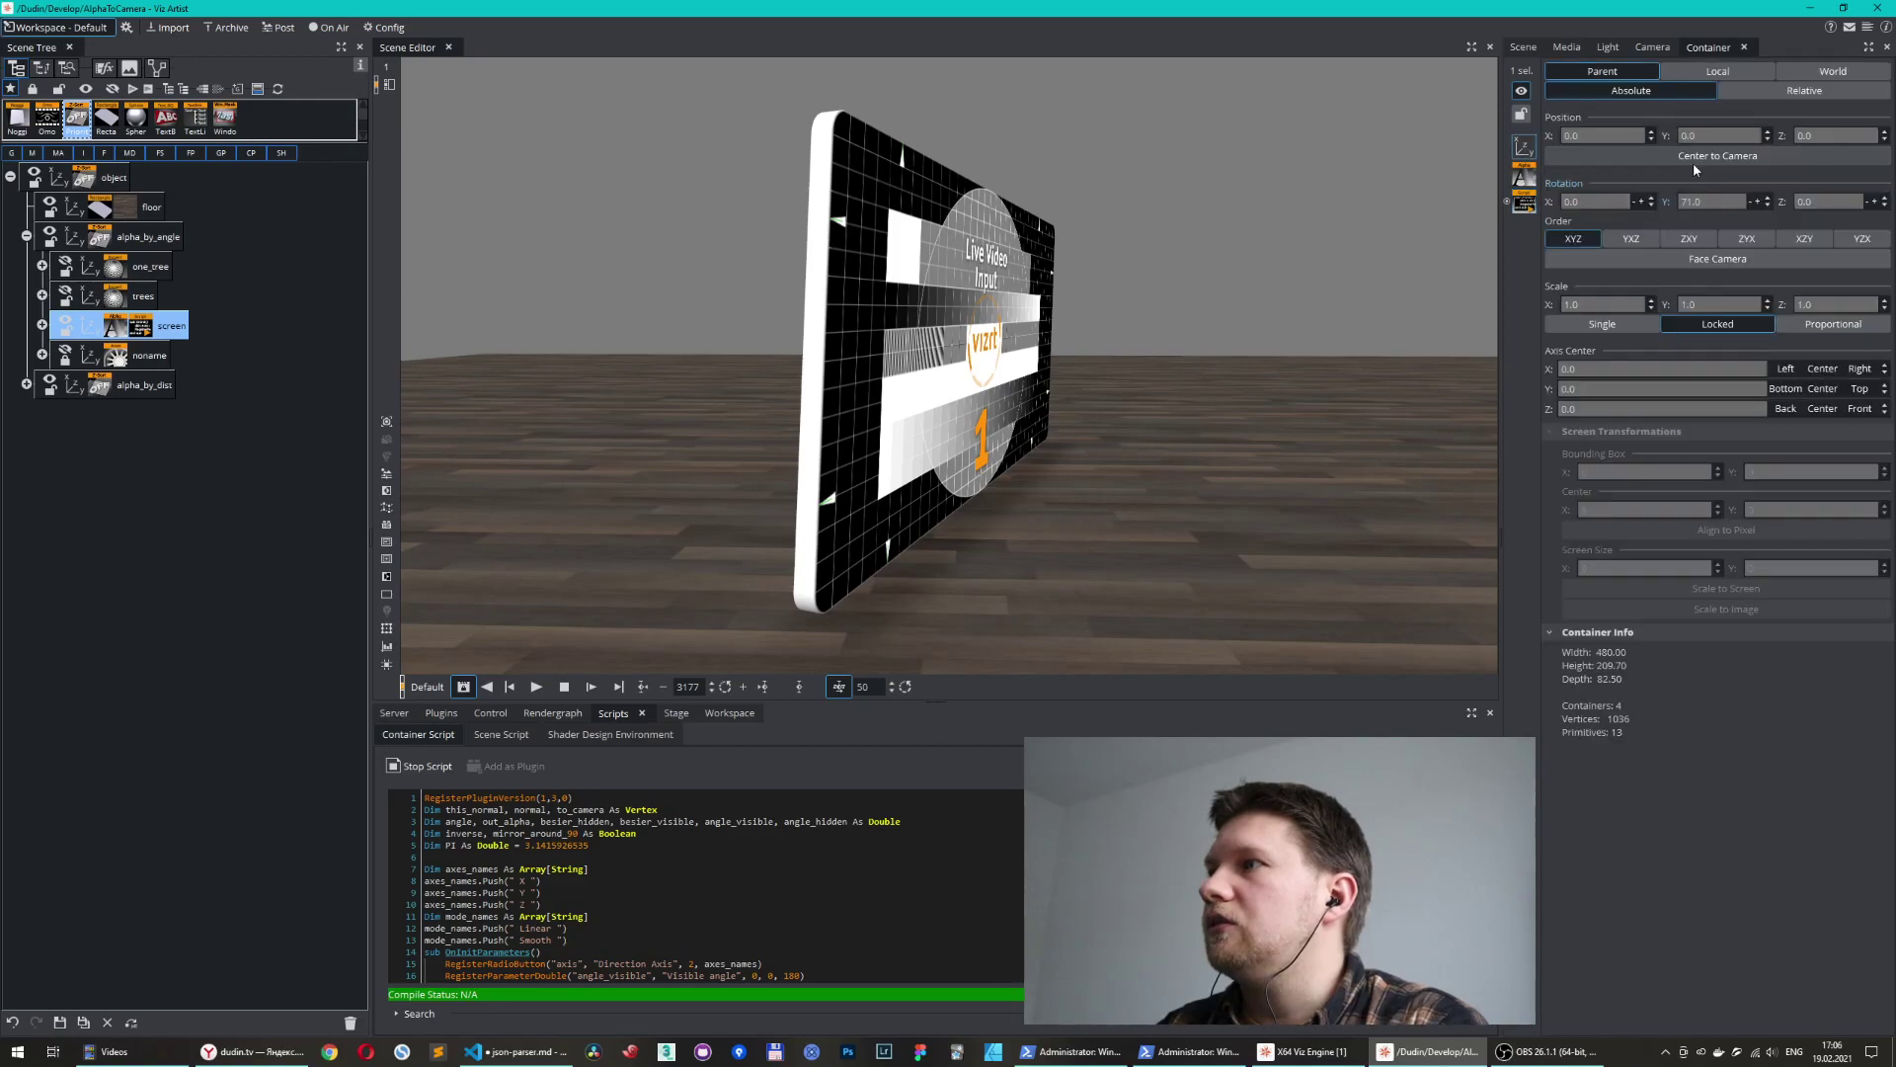
{"action": "mouse_move", "coordinate": [1708, 197]}
{"action": "left_mouse_down"}
{"action": "mouse_move", "coordinate": [1728, 202]}
{"action": "mouse_move", "coordinate": [1689, 202]}
{"action": "left_mouse_up"}
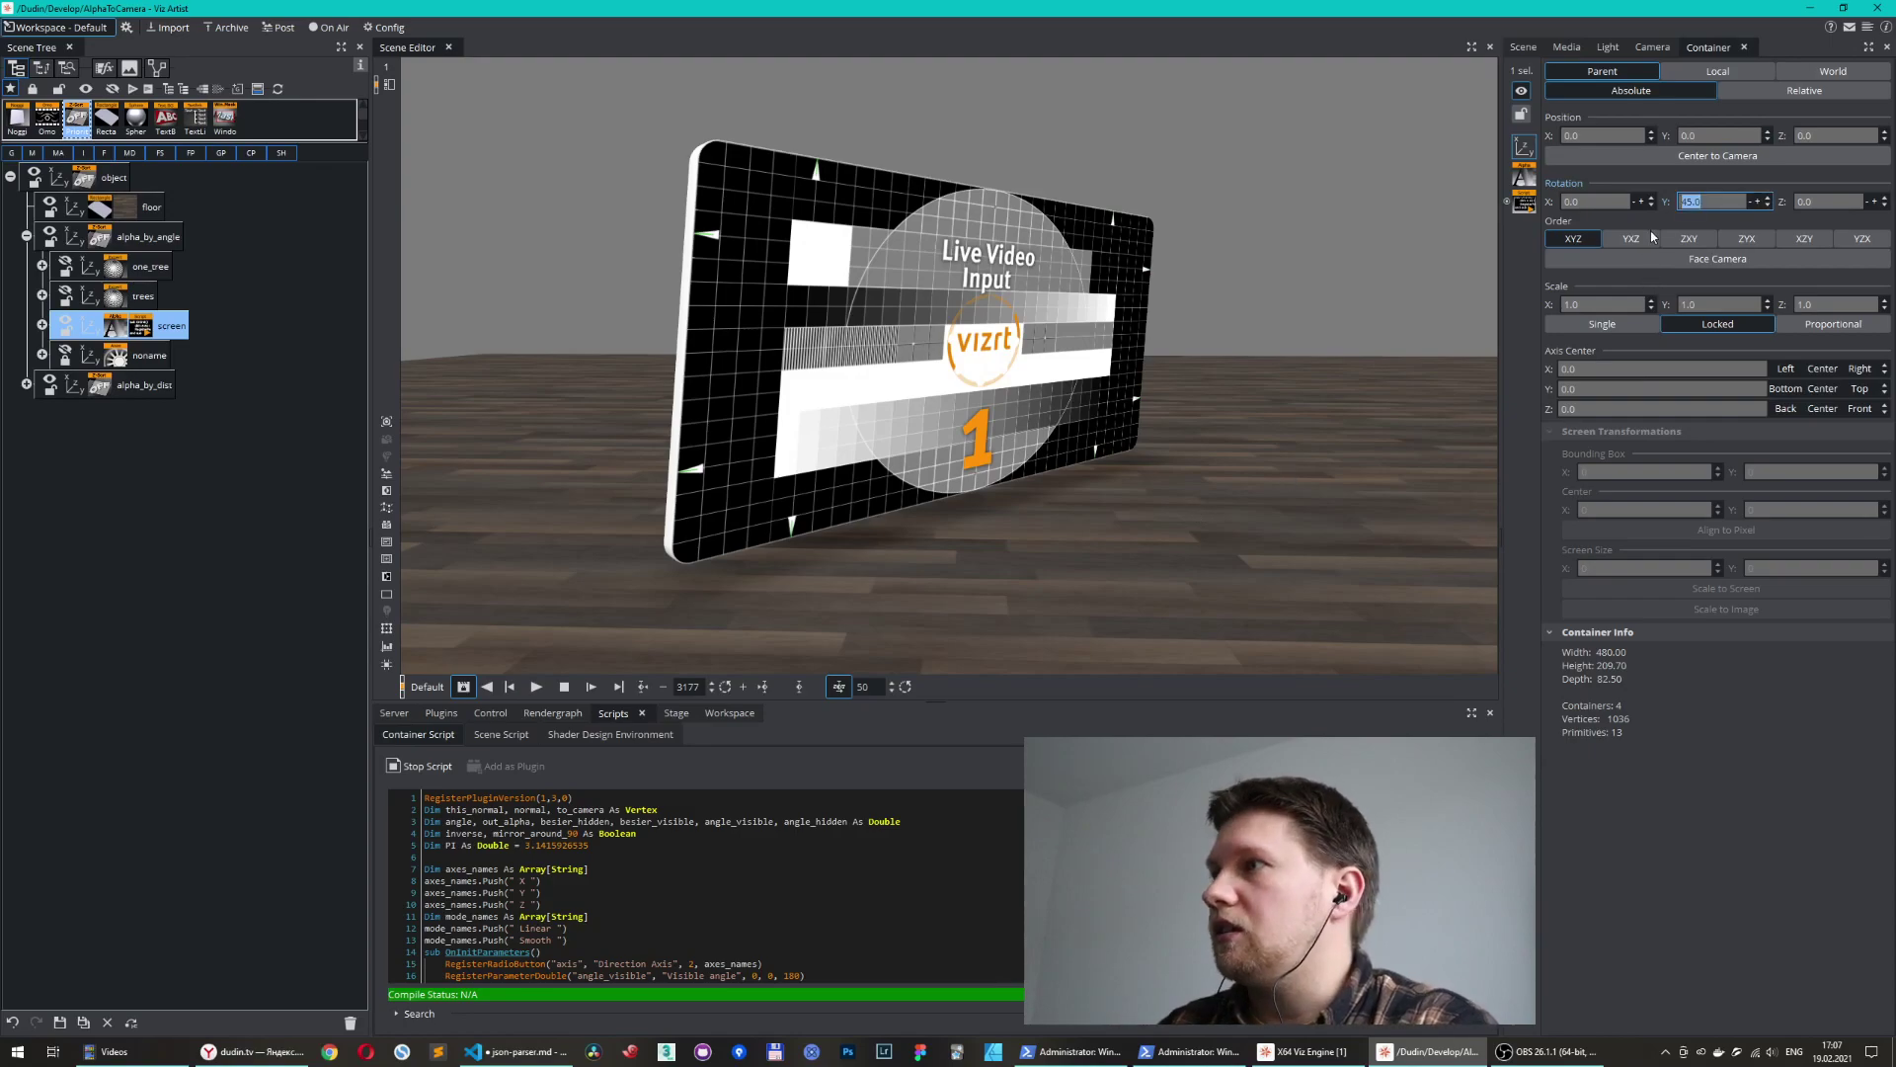
{"action": "mouse_move", "coordinate": [1693, 202]}
{"action": "left_mouse_down"}
{"action": "mouse_move", "coordinate": [1737, 204]}
{"action": "mouse_move", "coordinate": [1708, 204]}
{"action": "left_mouse_up"}
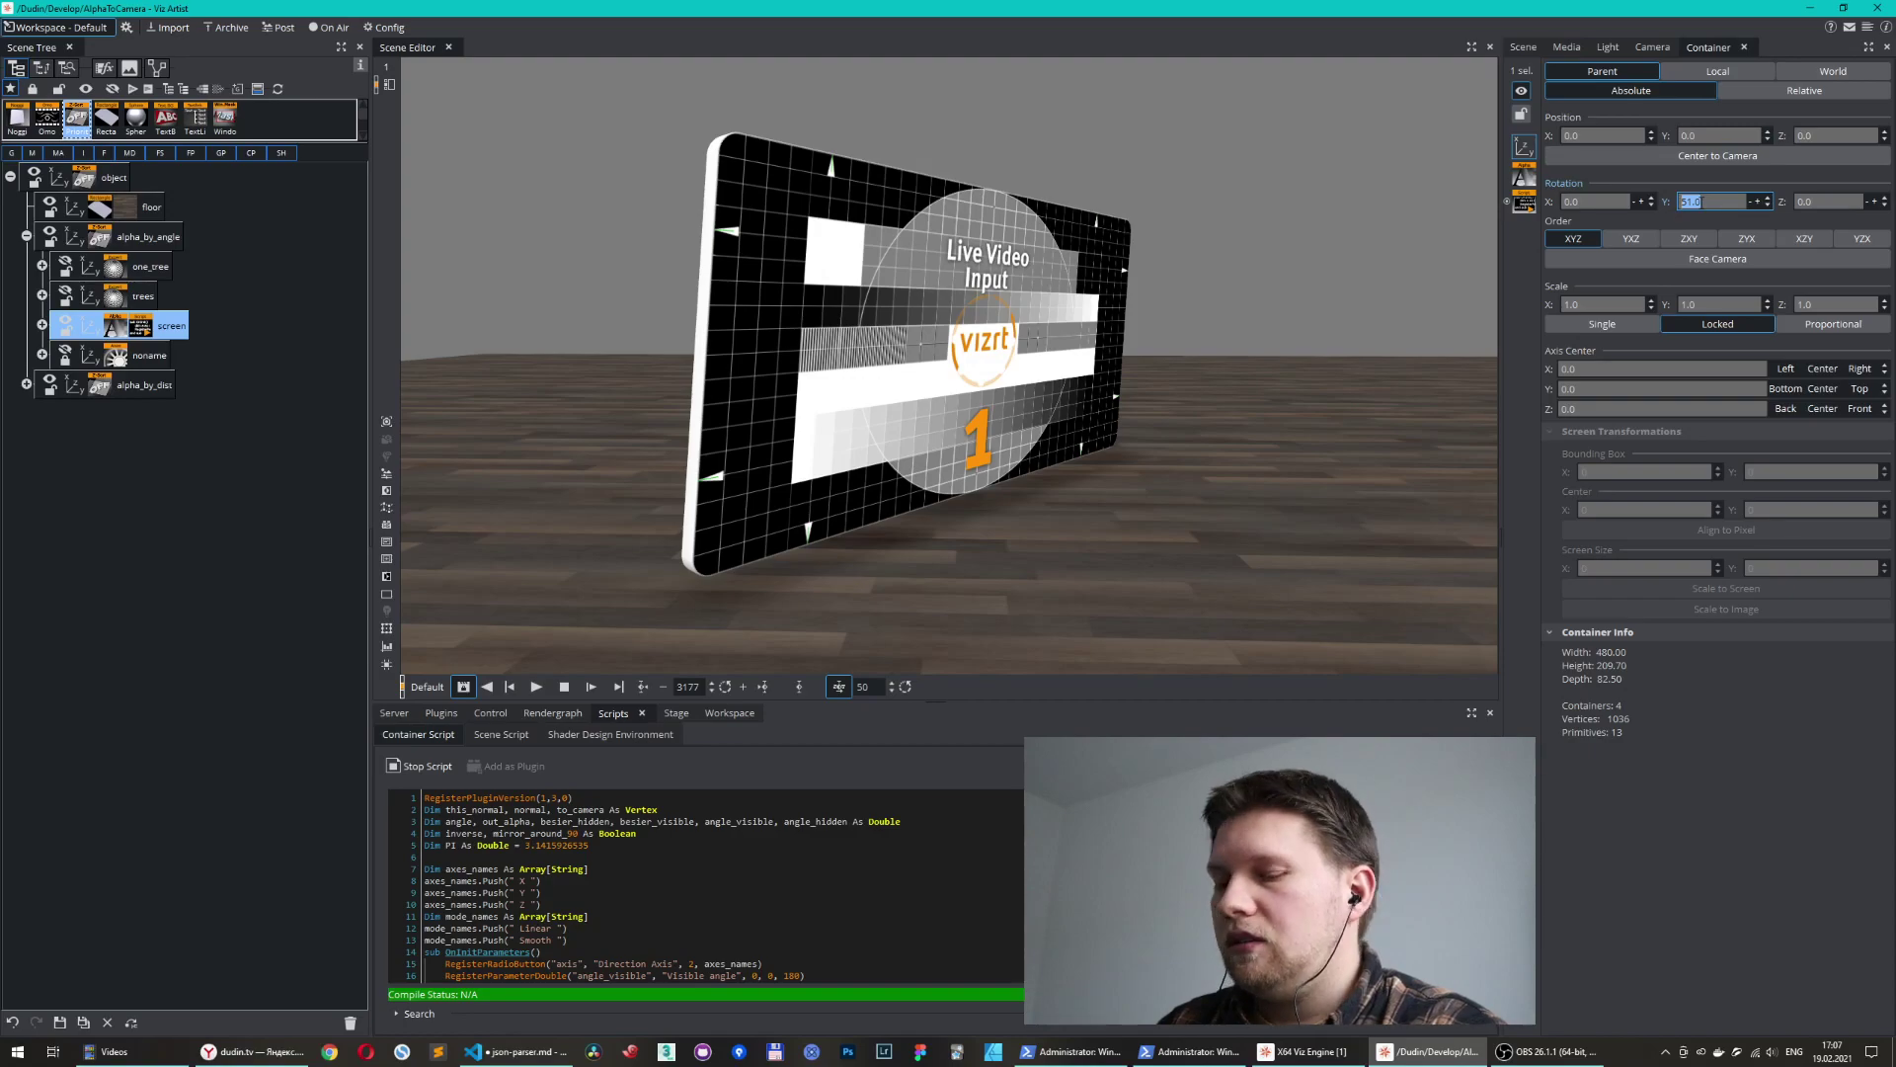
{"action": "mouse_move", "coordinate": [1169, 300]}
{"action": "left_mouse_down"}
{"action": "mouse_move", "coordinate": [1190, 301]}
{"action": "mouse_move", "coordinate": [1076, 307]}
{"action": "mouse_move", "coordinate": [1210, 310]}
{"action": "mouse_move", "coordinate": [1076, 324]}
{"action": "mouse_move", "coordinate": [1118, 288]}
{"action": "mouse_move", "coordinate": [1153, 300]}
{"action": "left_mouse_up"}
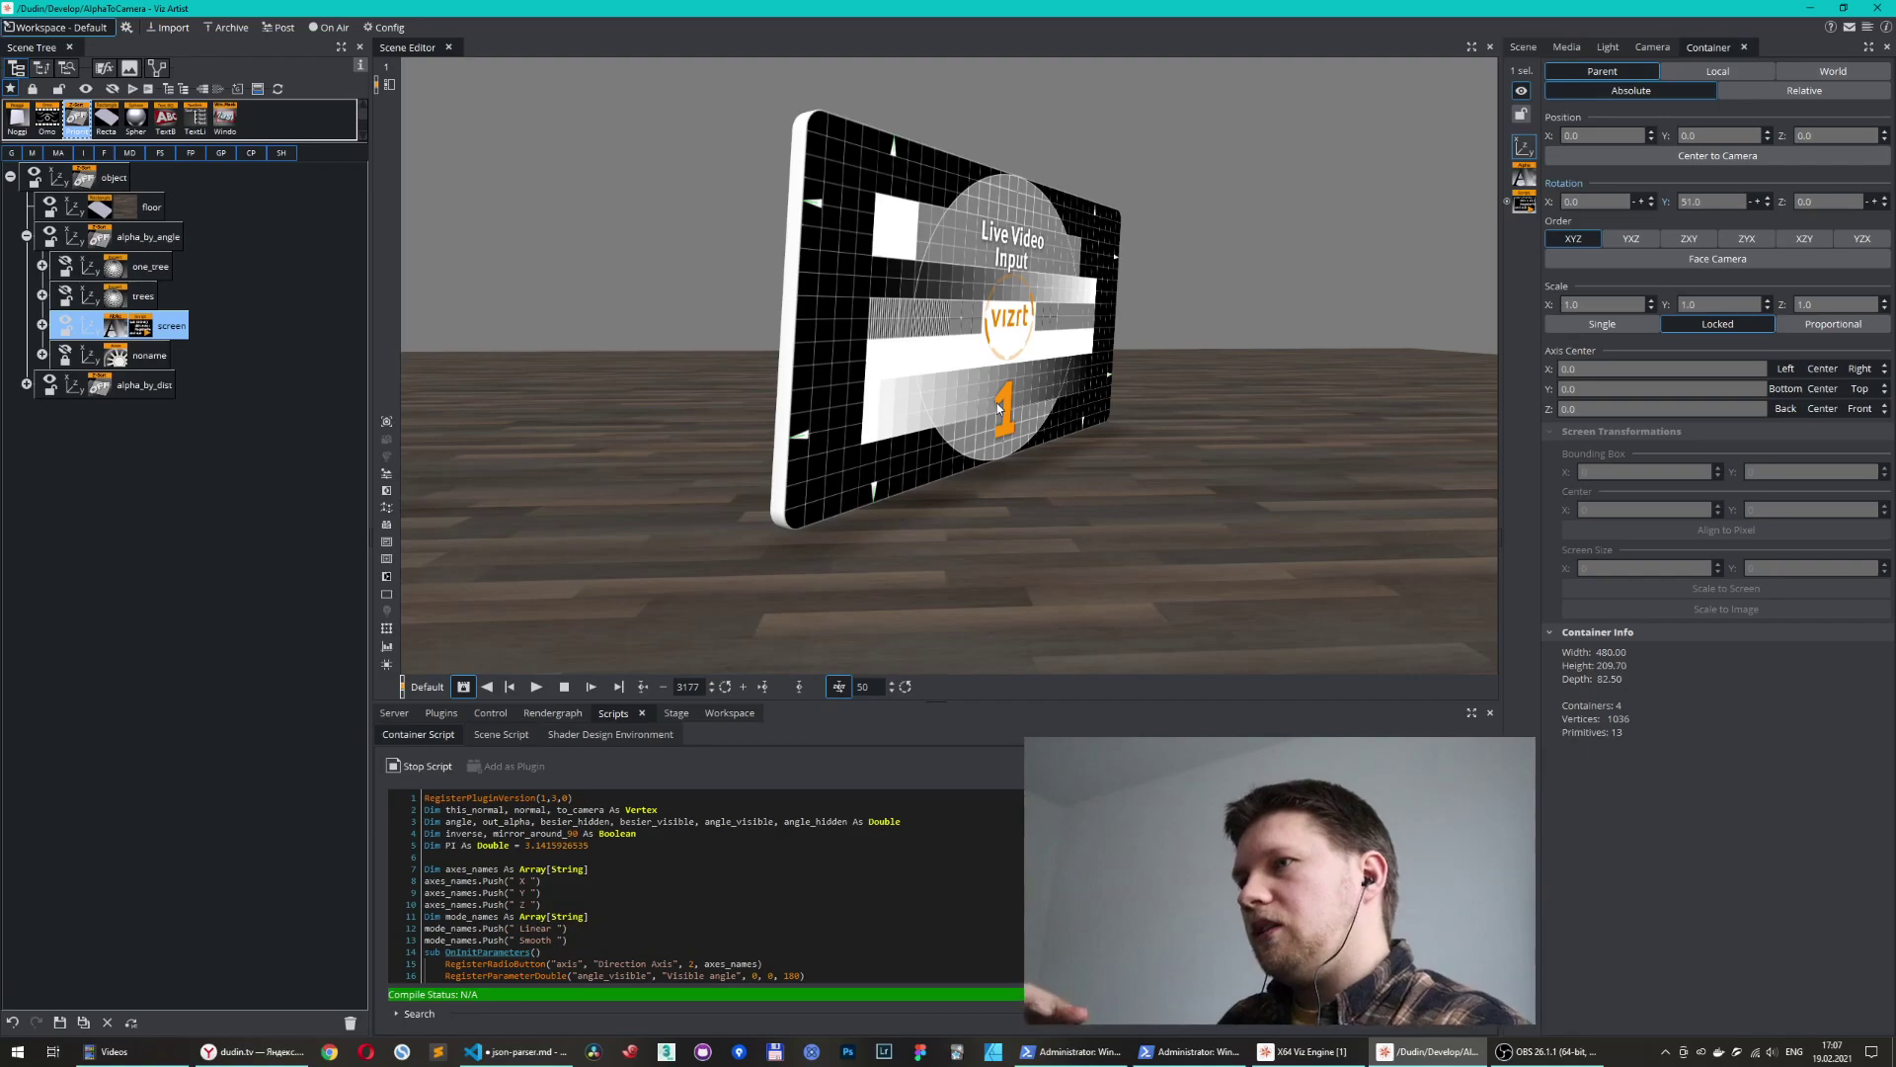
{"action": "mouse_move", "coordinate": [1003, 407]}
{"action": "left_mouse_down"}
{"action": "mouse_move", "coordinate": [1021, 393]}
{"action": "mouse_move", "coordinate": [993, 404]}
{"action": "left_mouse_up"}
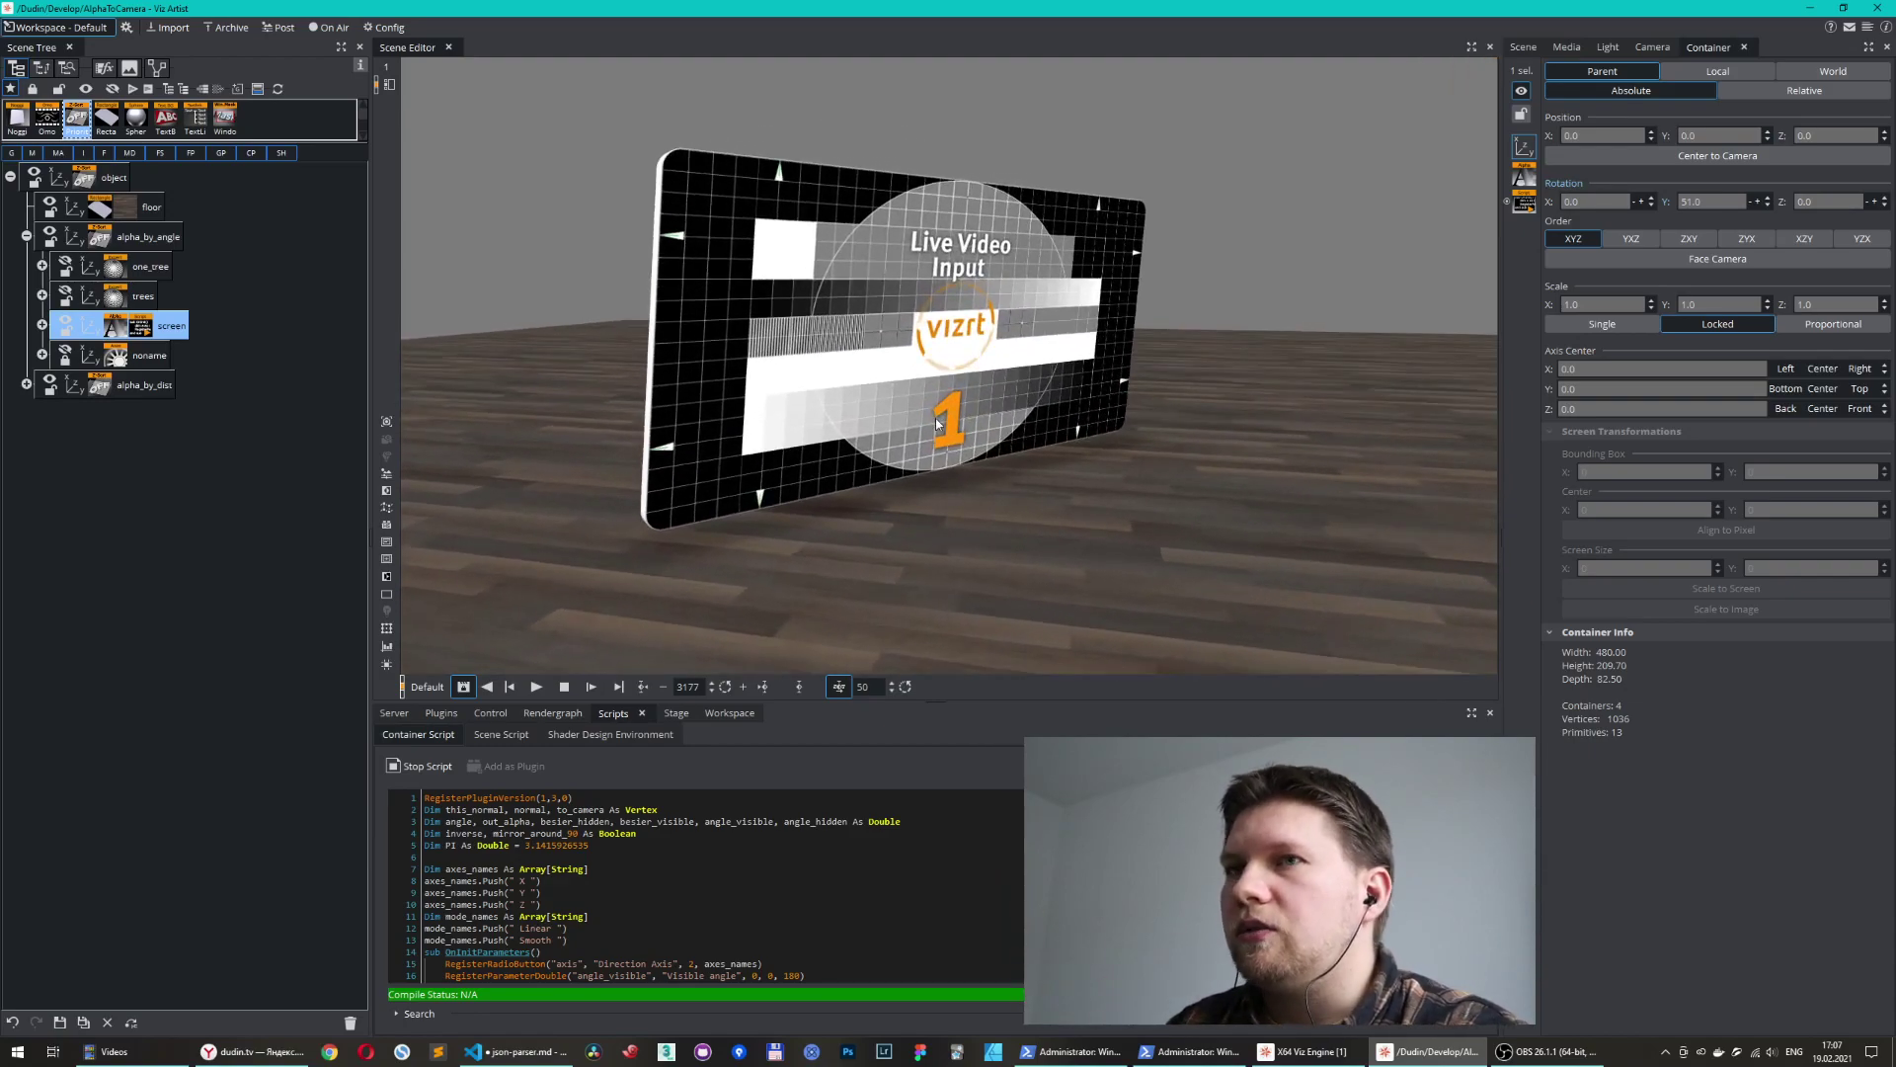
{"action": "left_click_drag", "start_coordinate": [932, 484], "coordinate": [956, 472]}
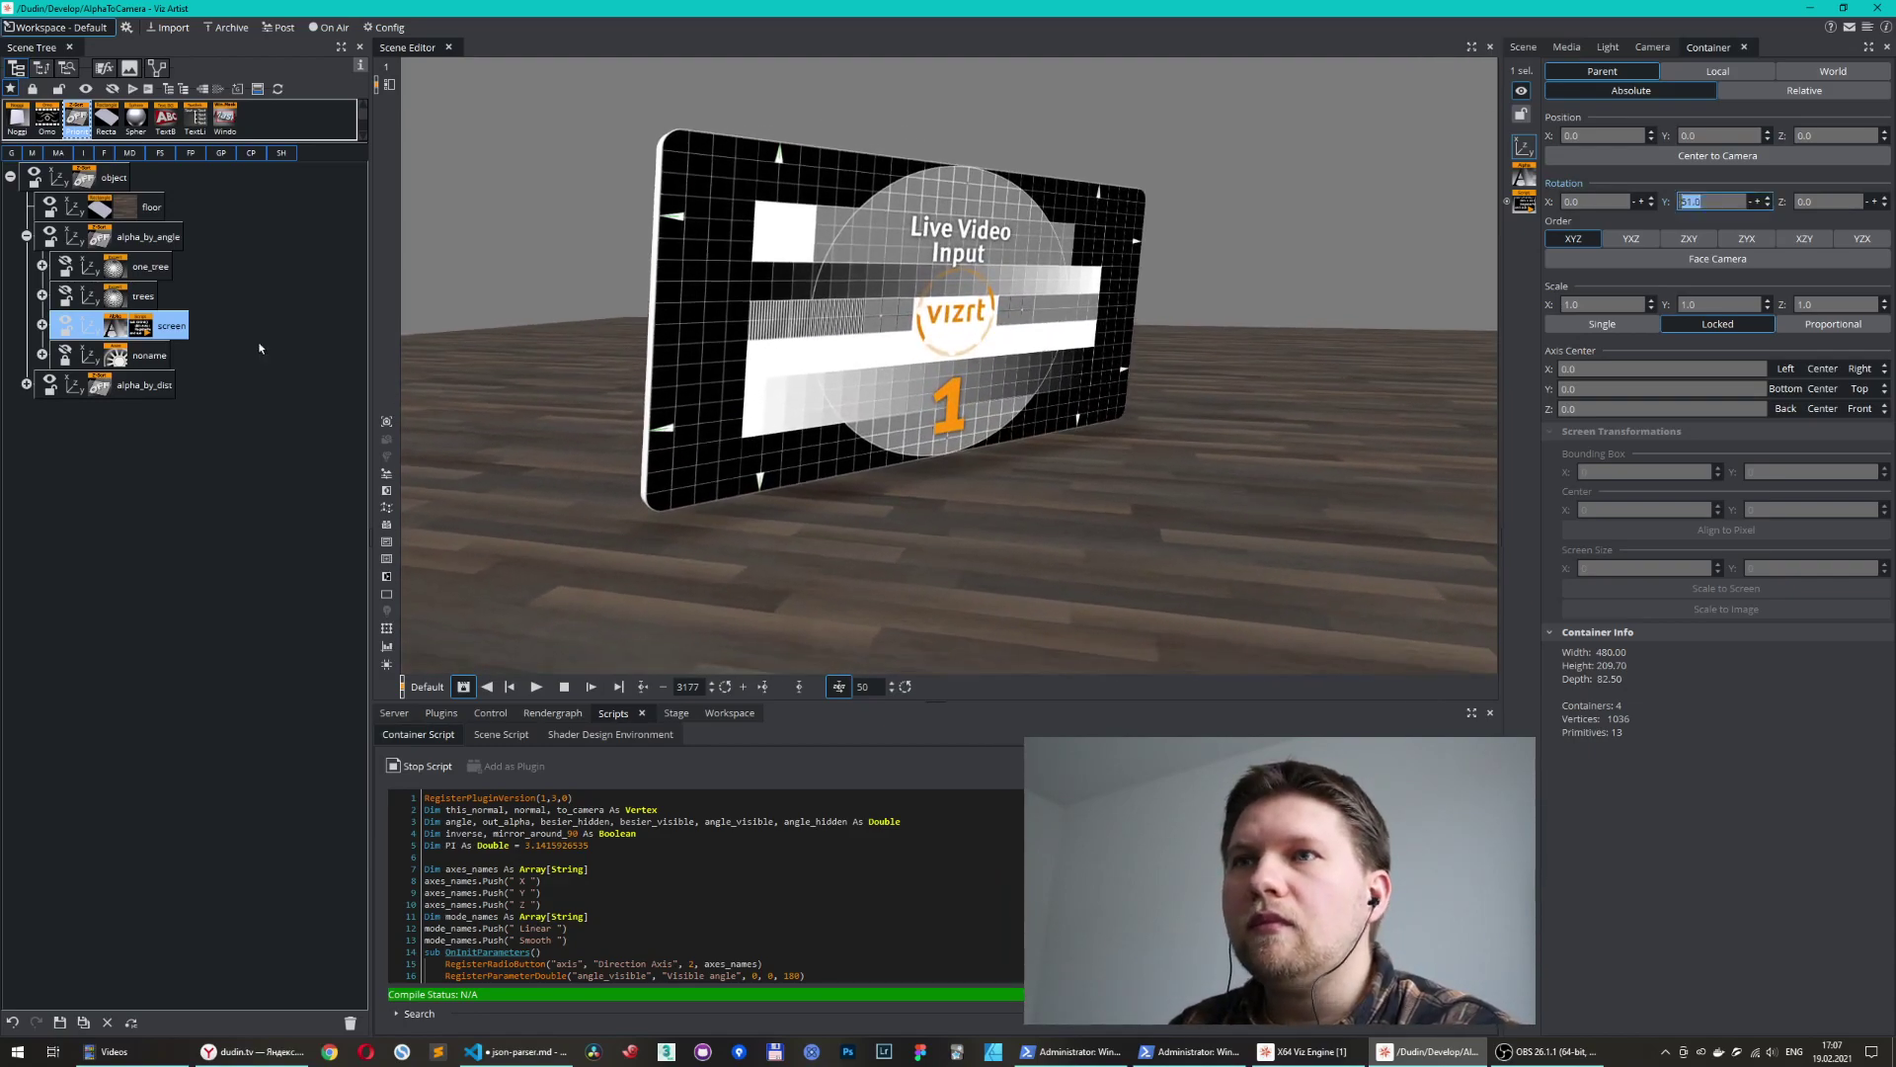
- Try the Inverse option in the screen container's alpha script while changing the viewing angle, and switch it back off
{"action": "left_click", "coordinate": [1526, 205]}
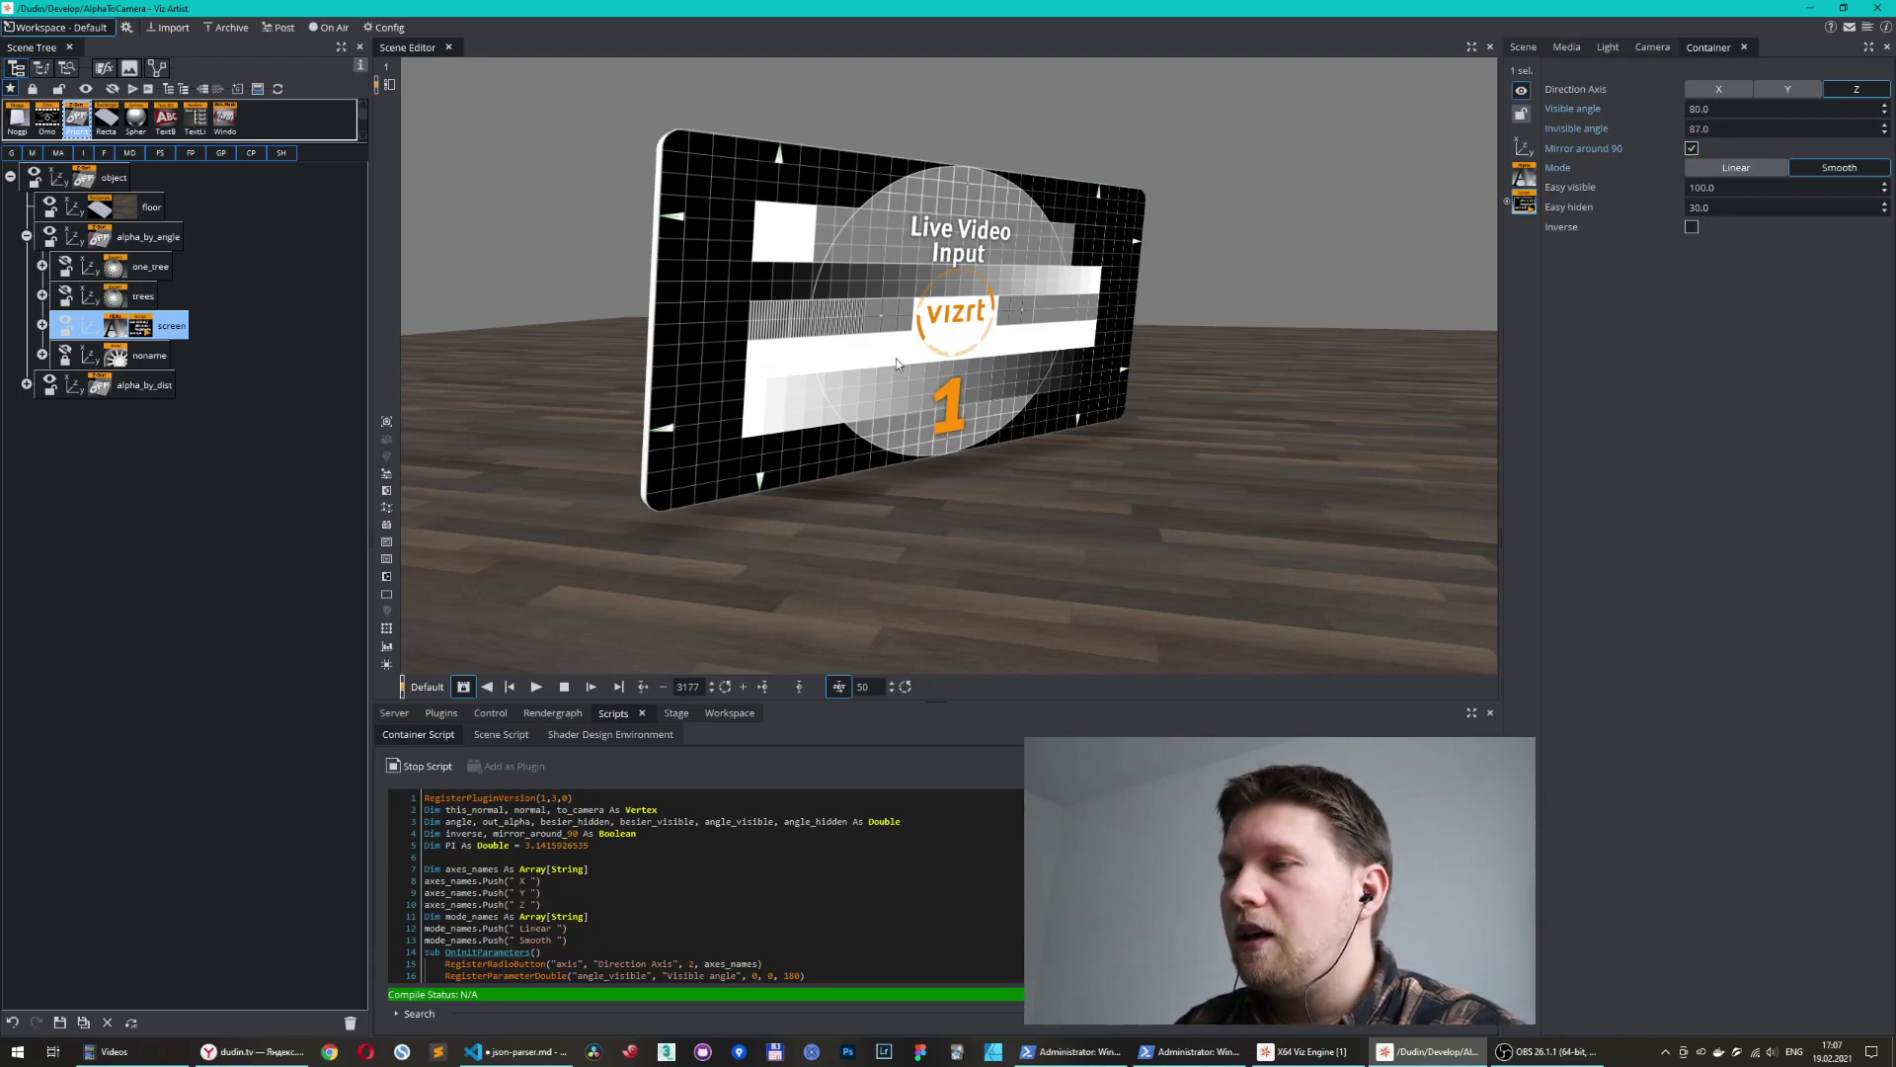
{"action": "left_click_drag", "start_coordinate": [890, 353], "coordinate": [908, 337]}
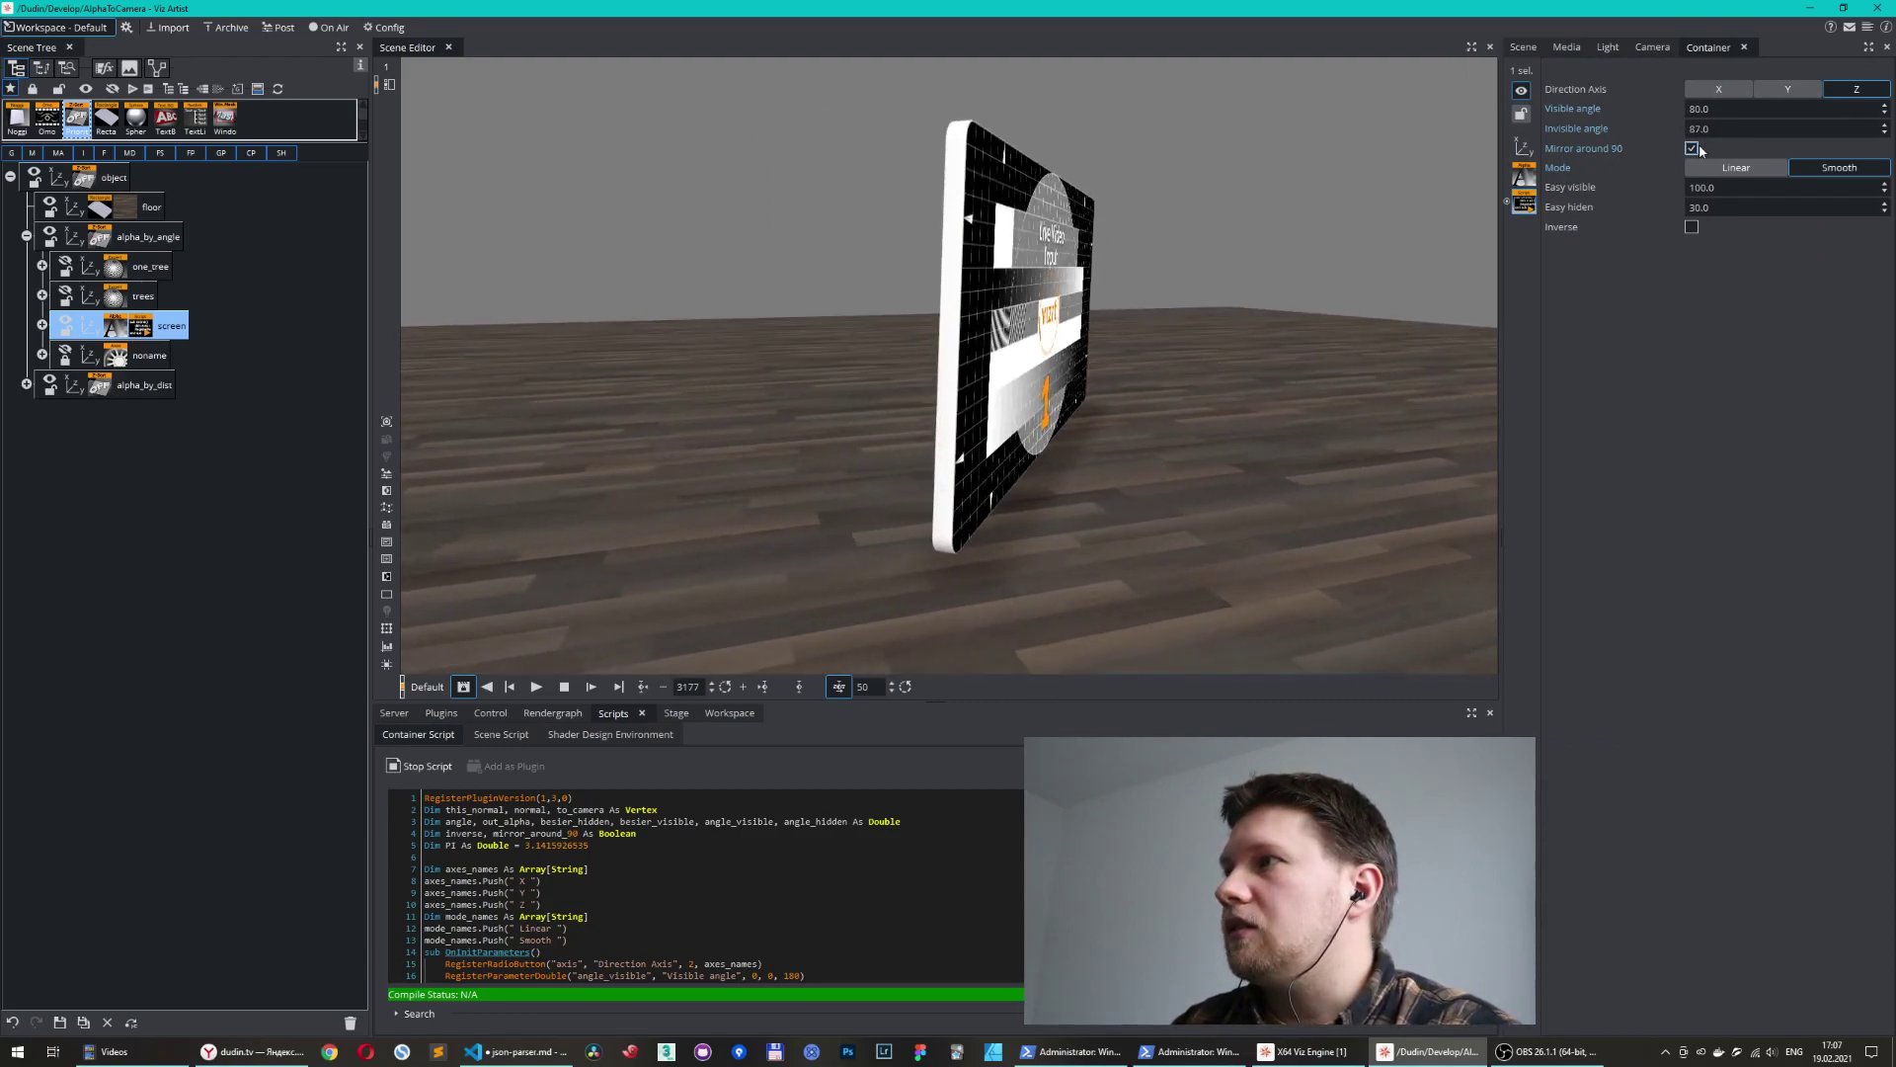
{"action": "mouse_move", "coordinate": [1059, 328]}
{"action": "middle_mouse_down"}
{"action": "mouse_move", "coordinate": [1099, 328]}
{"action": "mouse_move", "coordinate": [1041, 326]}
{"action": "middle_mouse_up"}
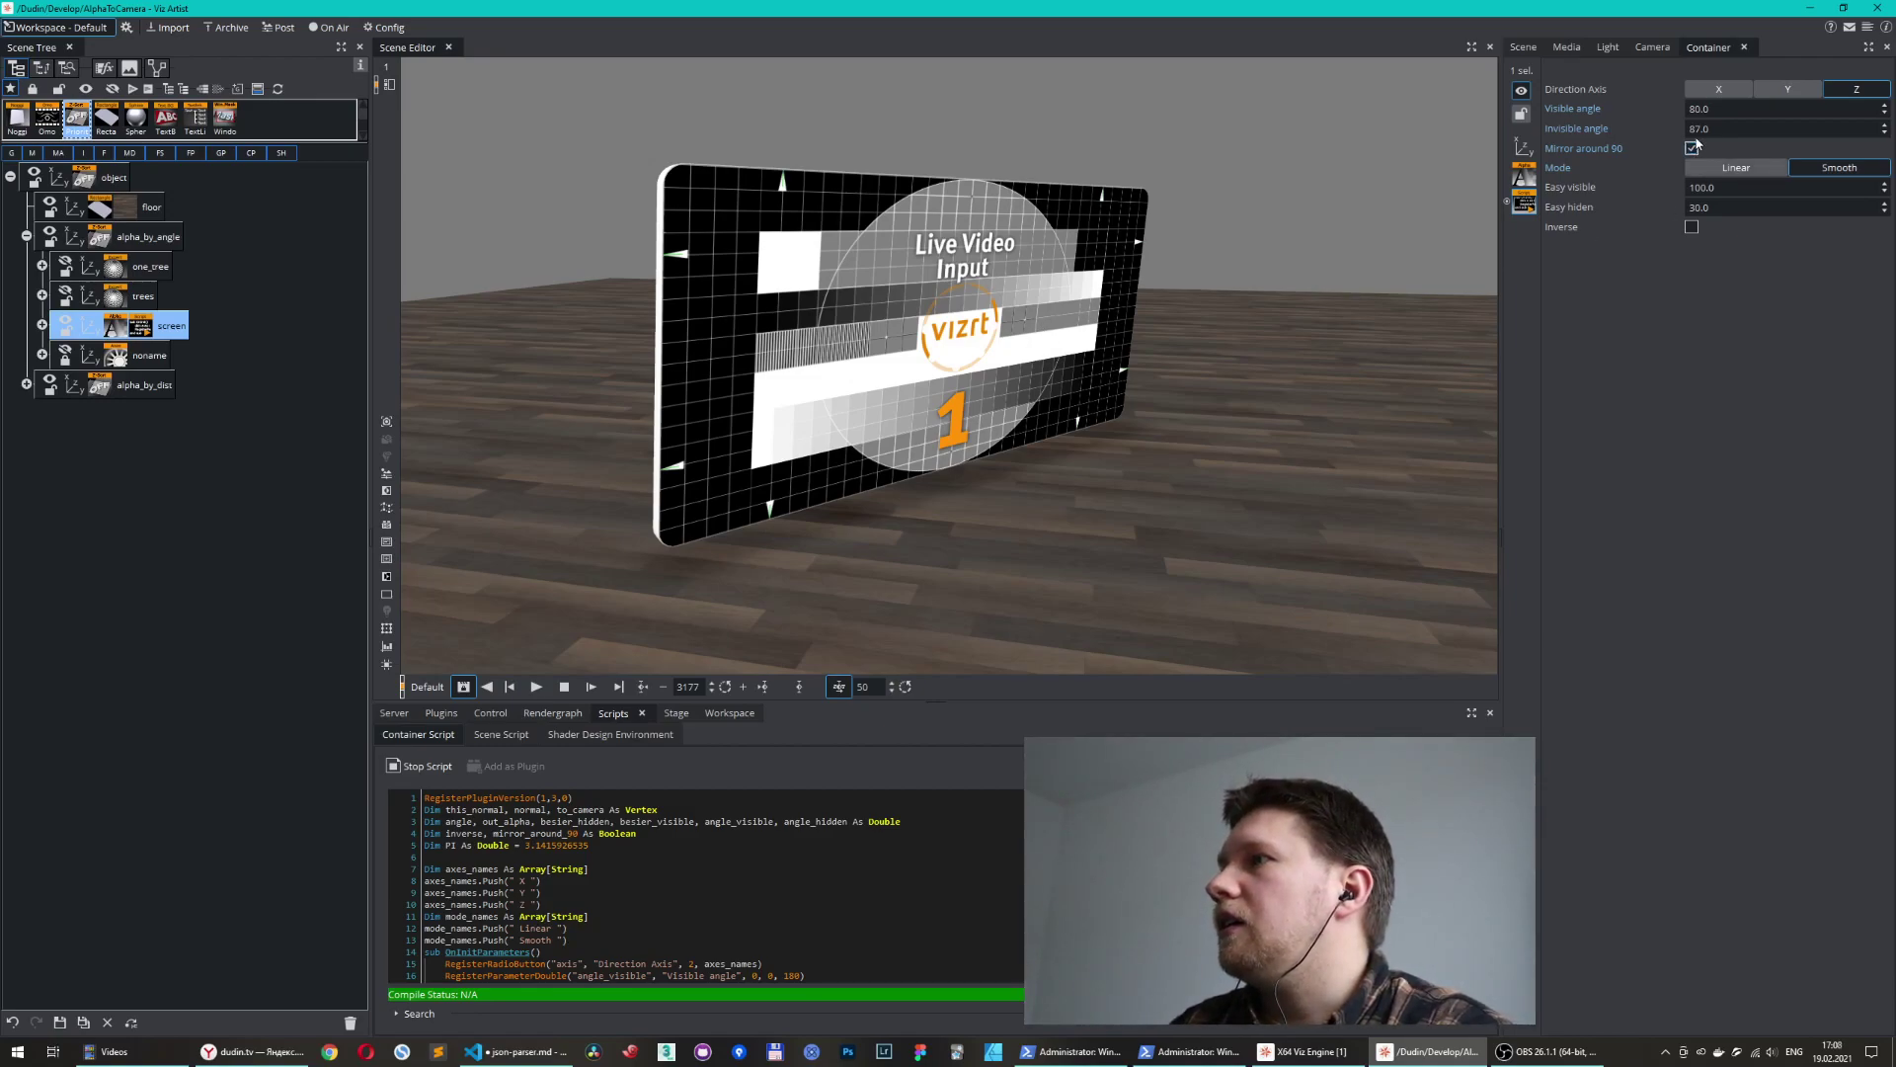
{"action": "left_click", "coordinate": [1691, 227]}
{"action": "middle_click_drag", "start_coordinate": [1211, 241], "coordinate": [1414, 246]}
{"action": "left_click", "coordinate": [1693, 229]}
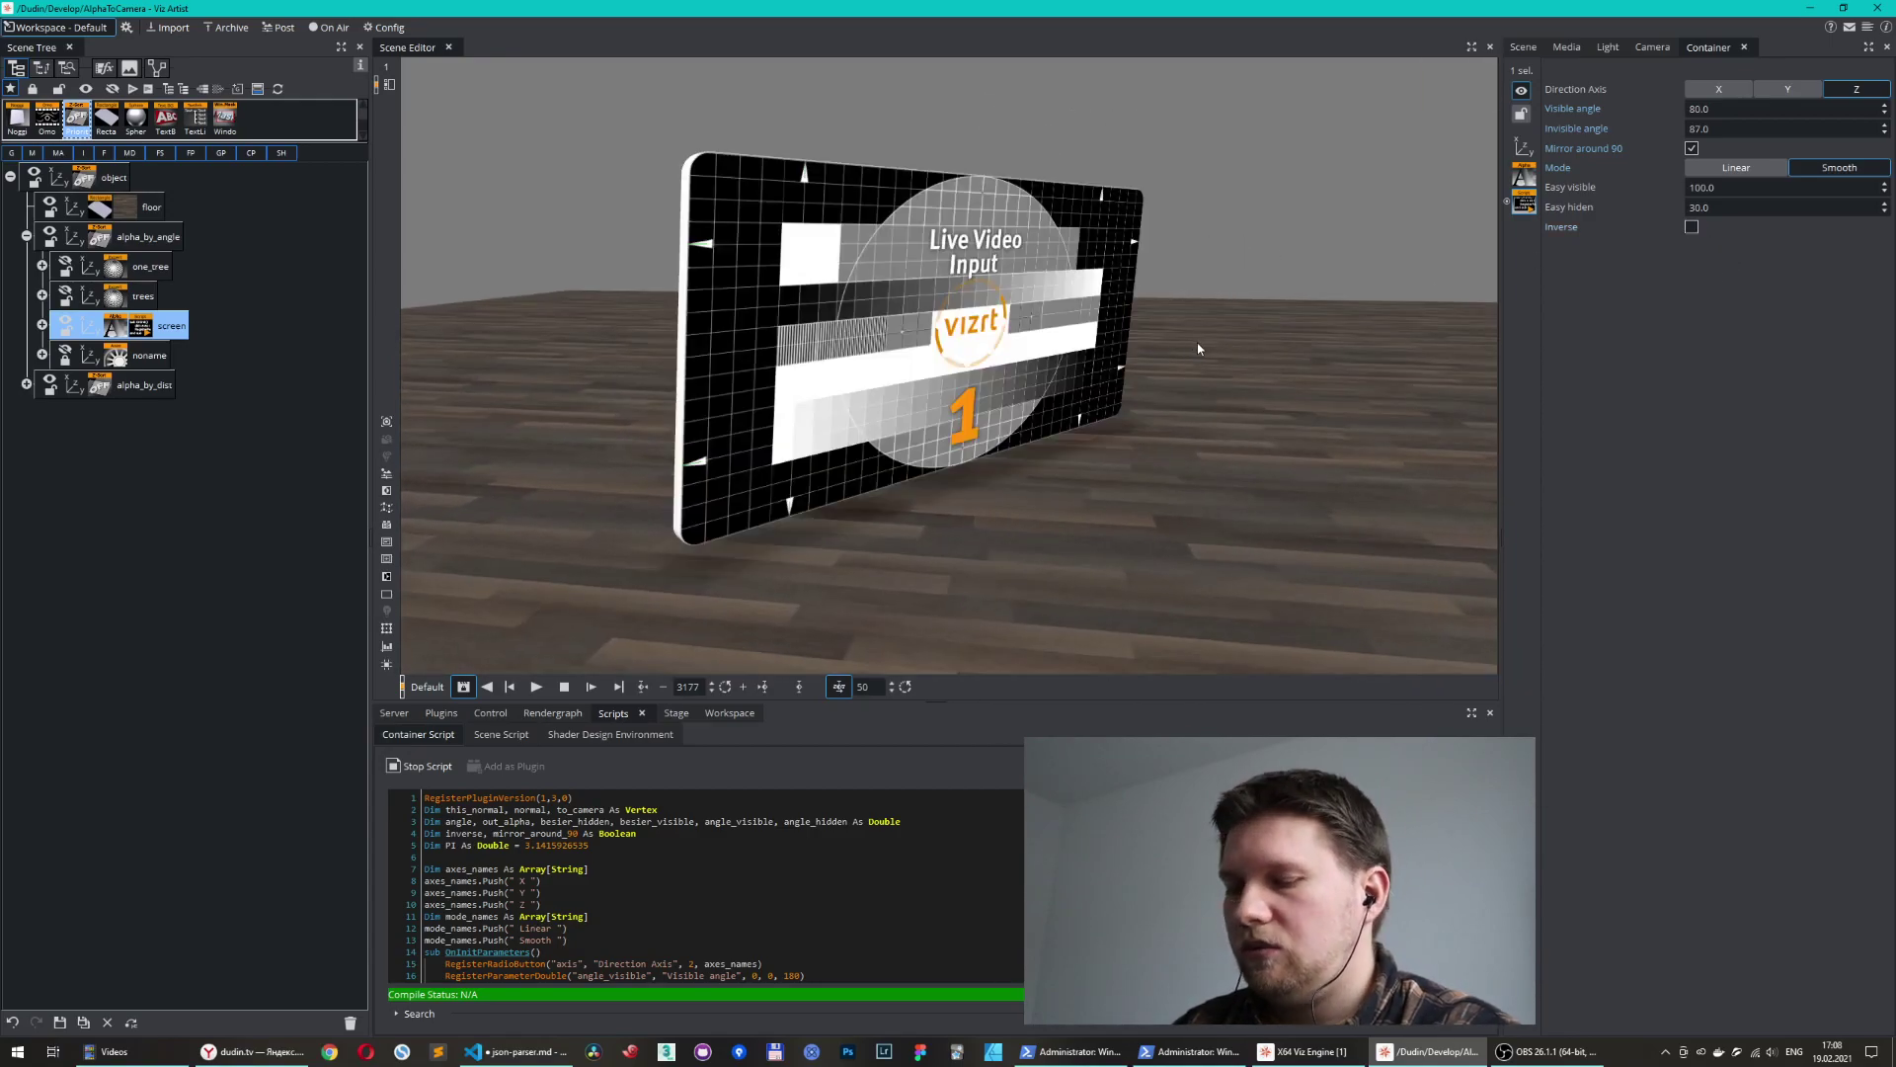
{"action": "middle_click_drag", "start_coordinate": [1176, 321], "coordinate": [1178, 317]}
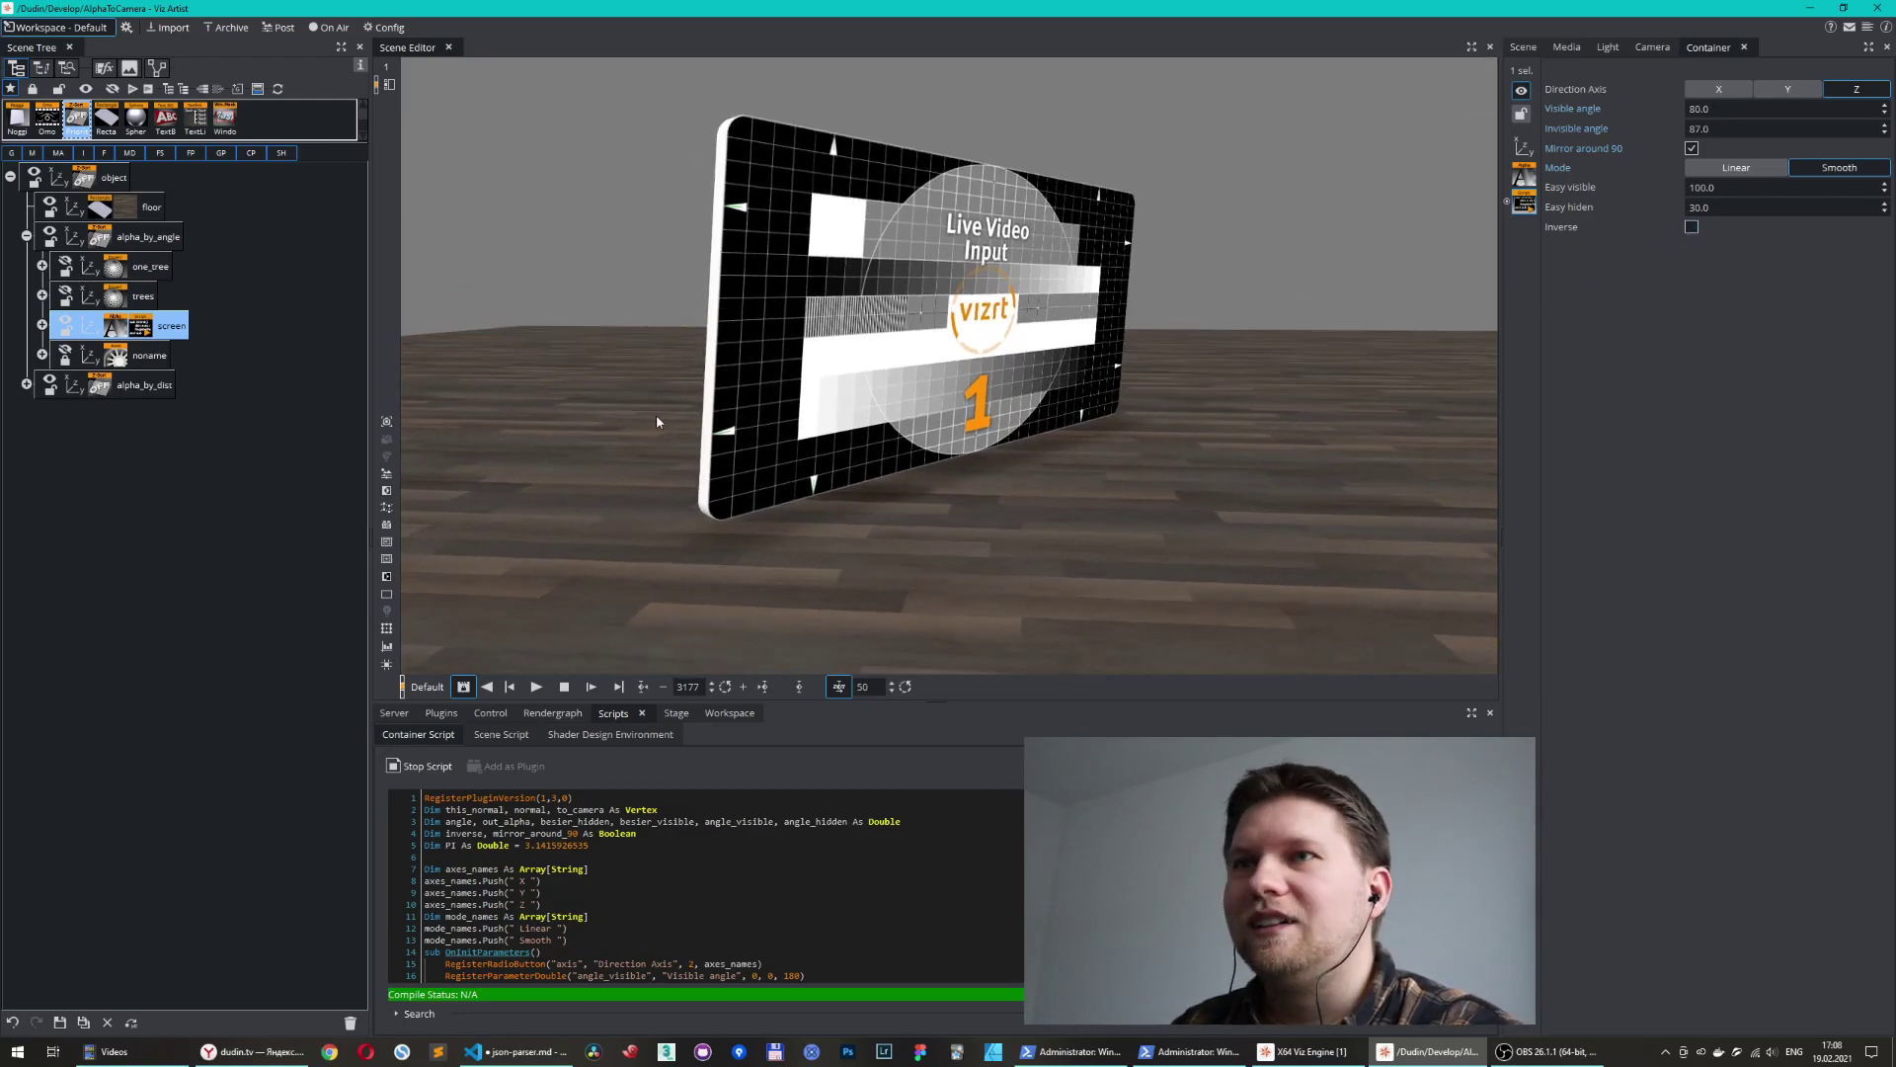
- Hide the screen container and show the trees container, viewing the trees at an angle
{"action": "left_click", "coordinate": [63, 324]}
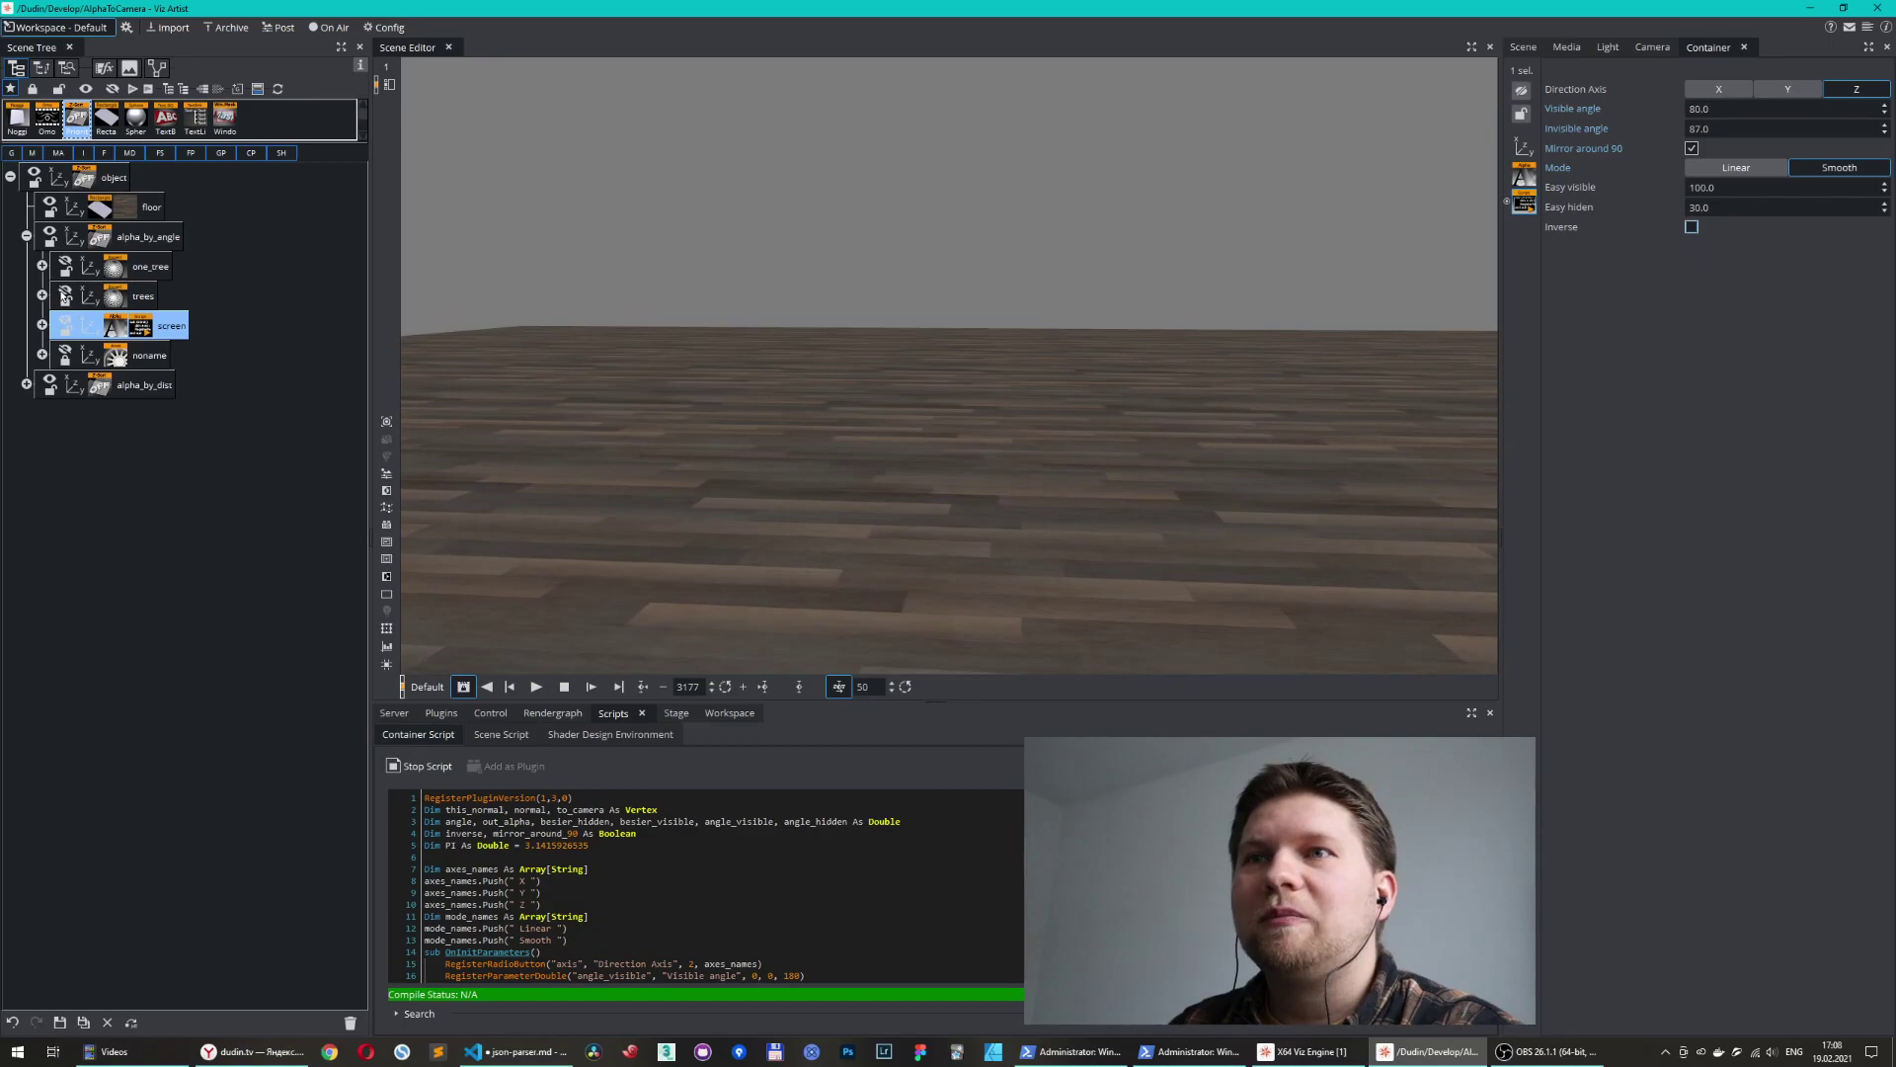
{"action": "left_click", "coordinate": [65, 295]}
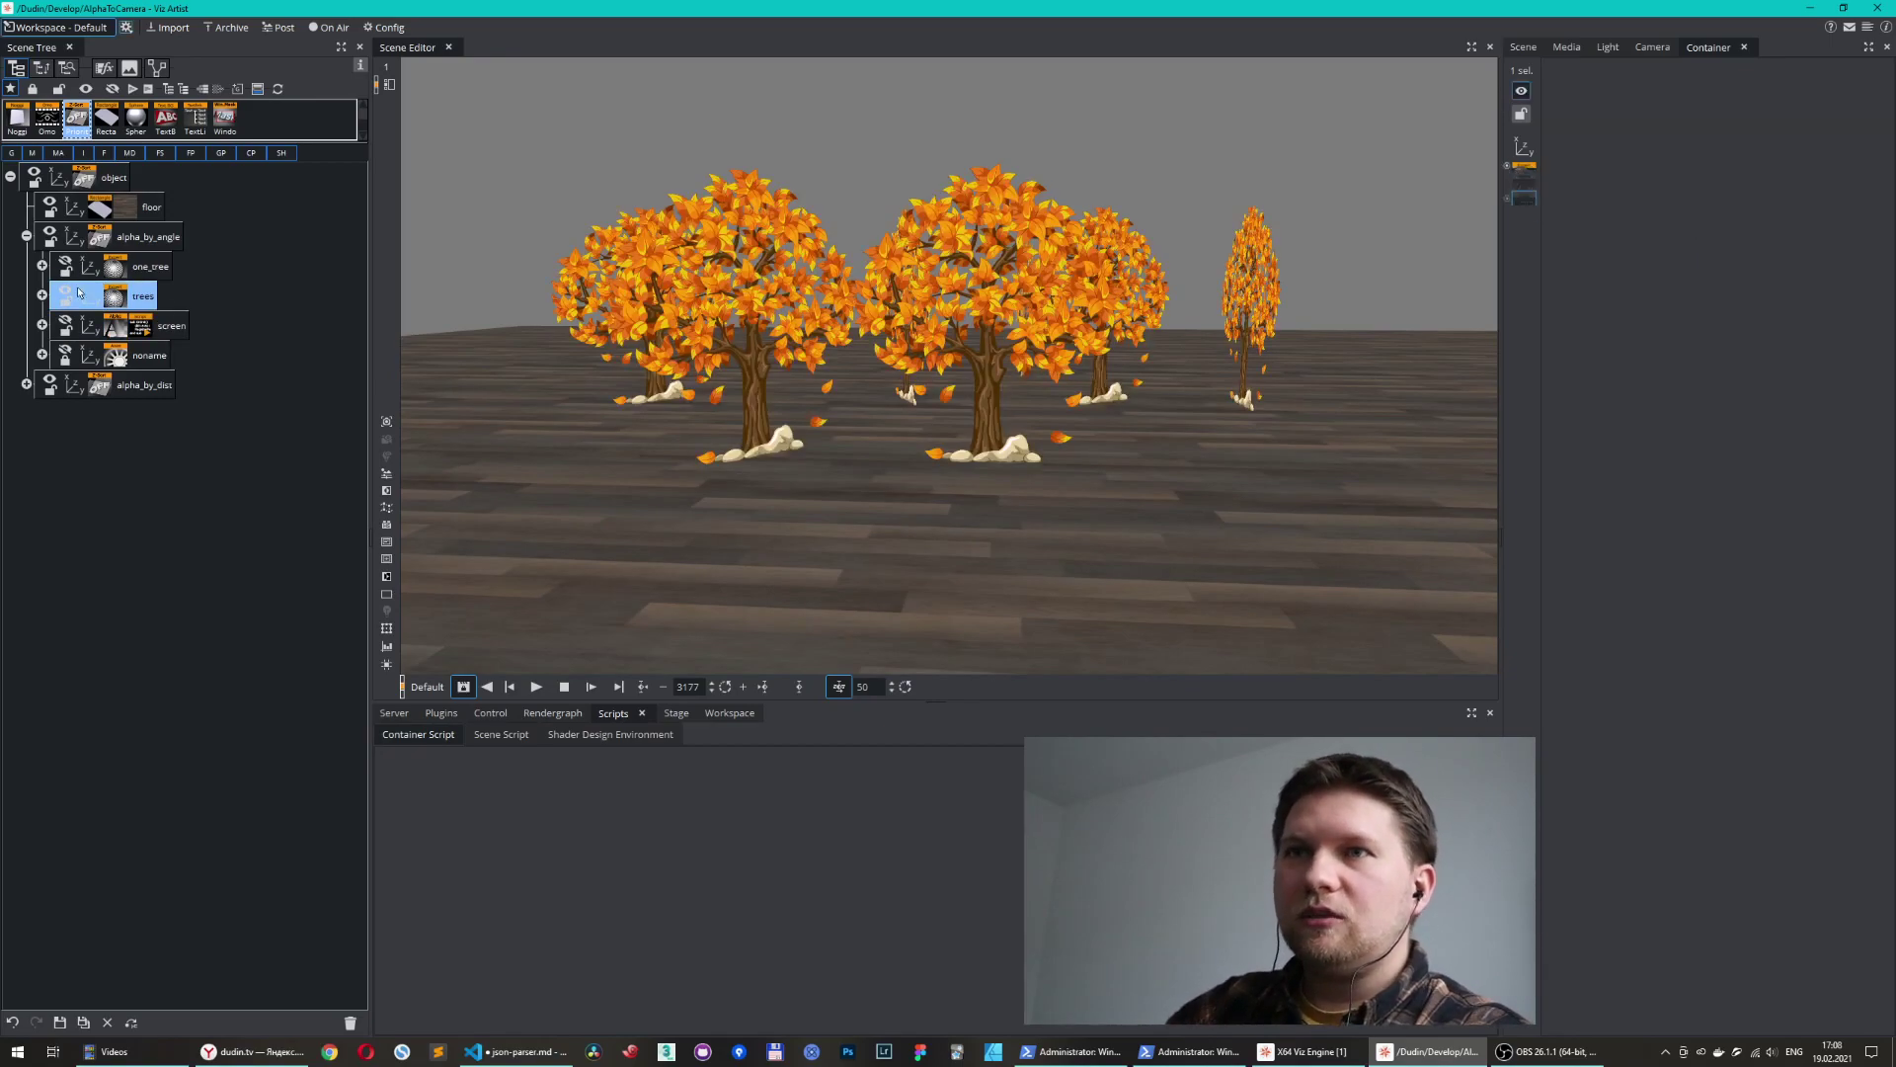
{"action": "middle_click_drag", "start_coordinate": [879, 351], "coordinate": [944, 283]}
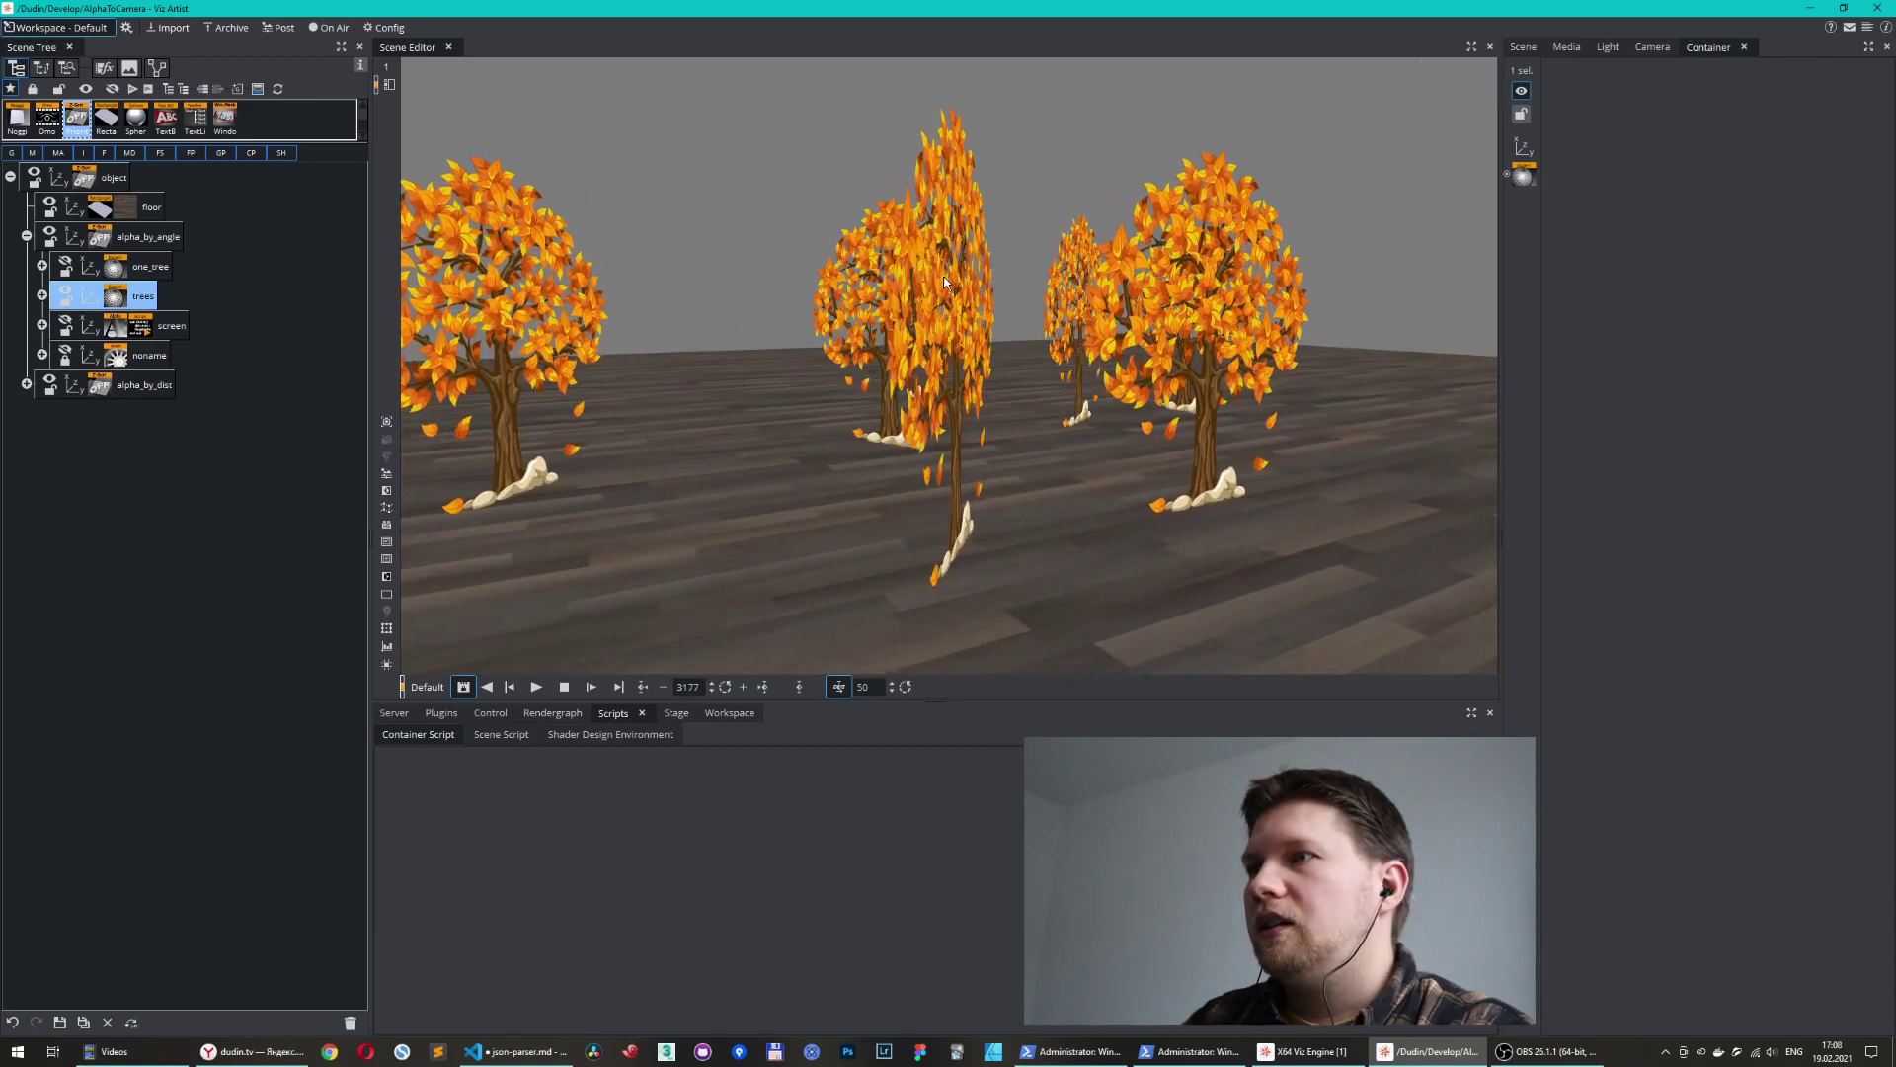
{"action": "left_click_drag", "start_coordinate": [945, 283], "coordinate": [963, 286]}
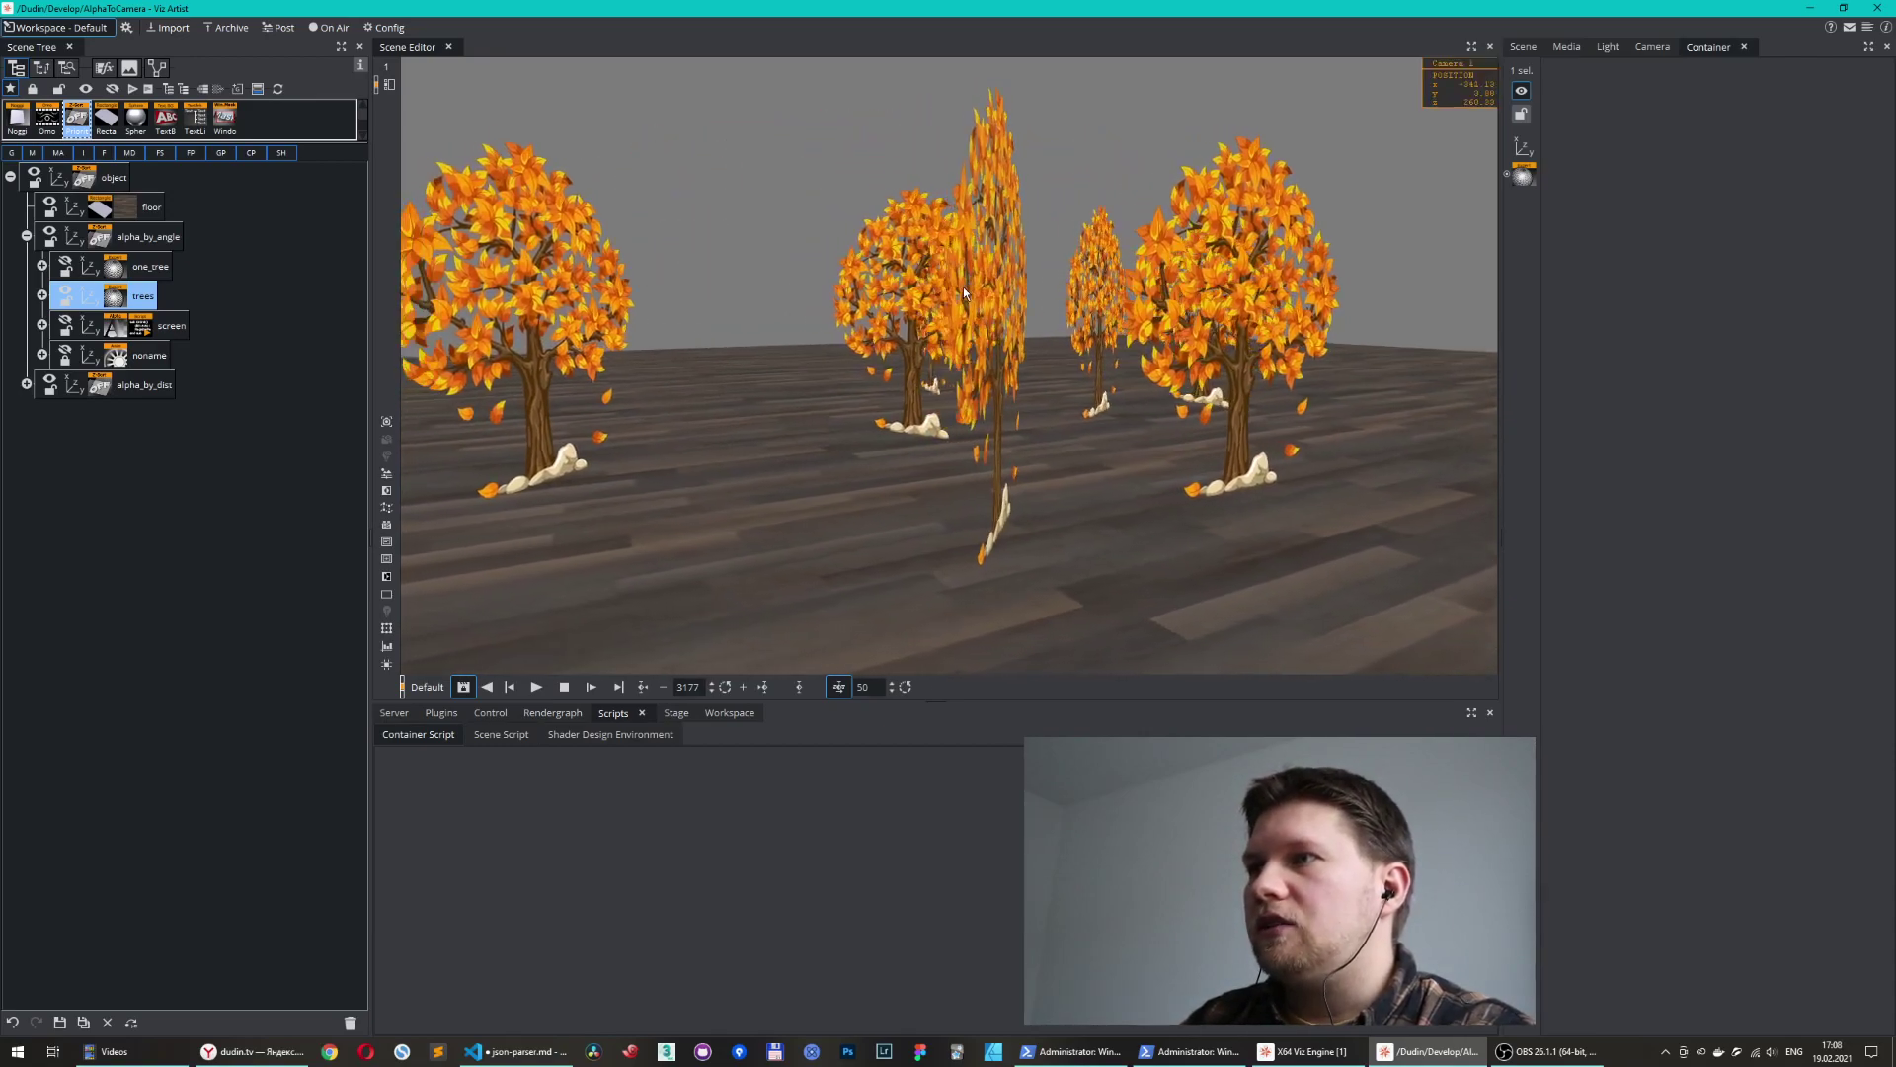
- Expand the trees container and delete the alpha script from its second orange_tree
{"action": "left_click", "coordinate": [43, 296]}
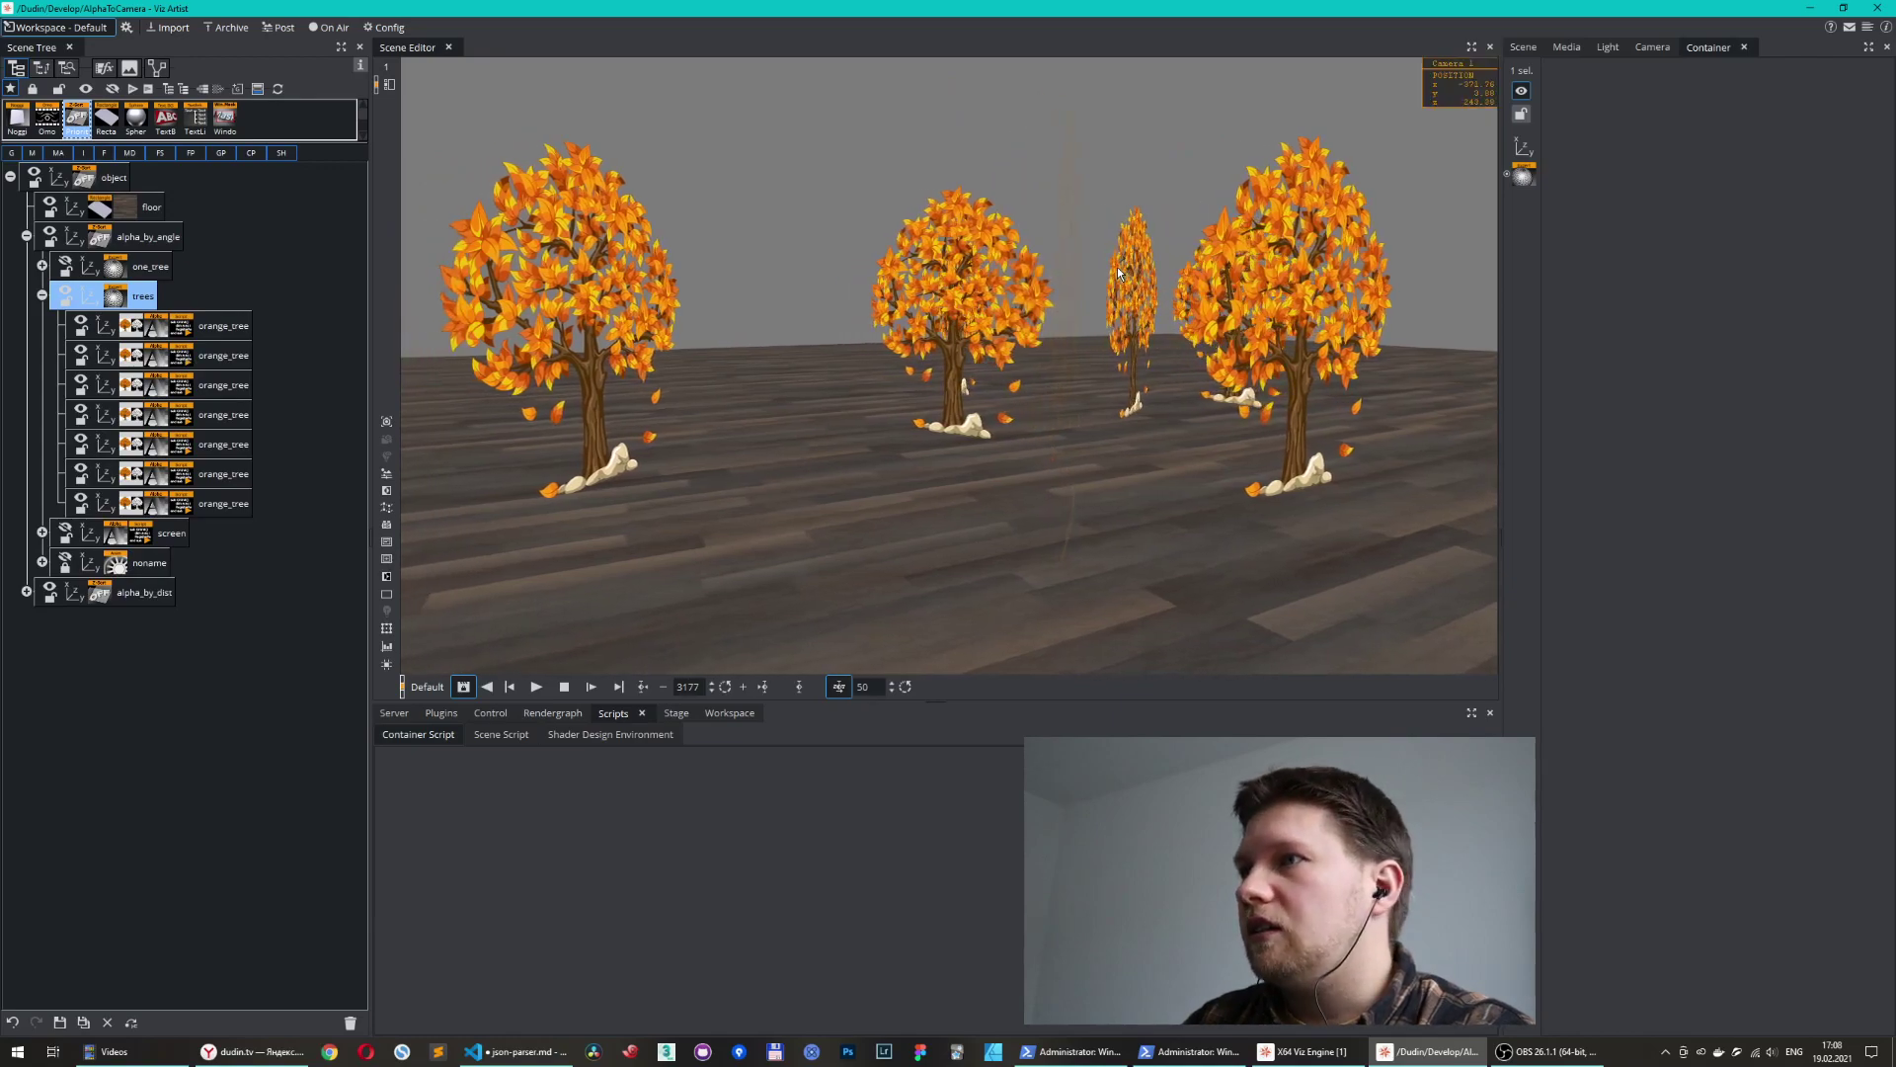
{"action": "left_click", "coordinate": [213, 363]}
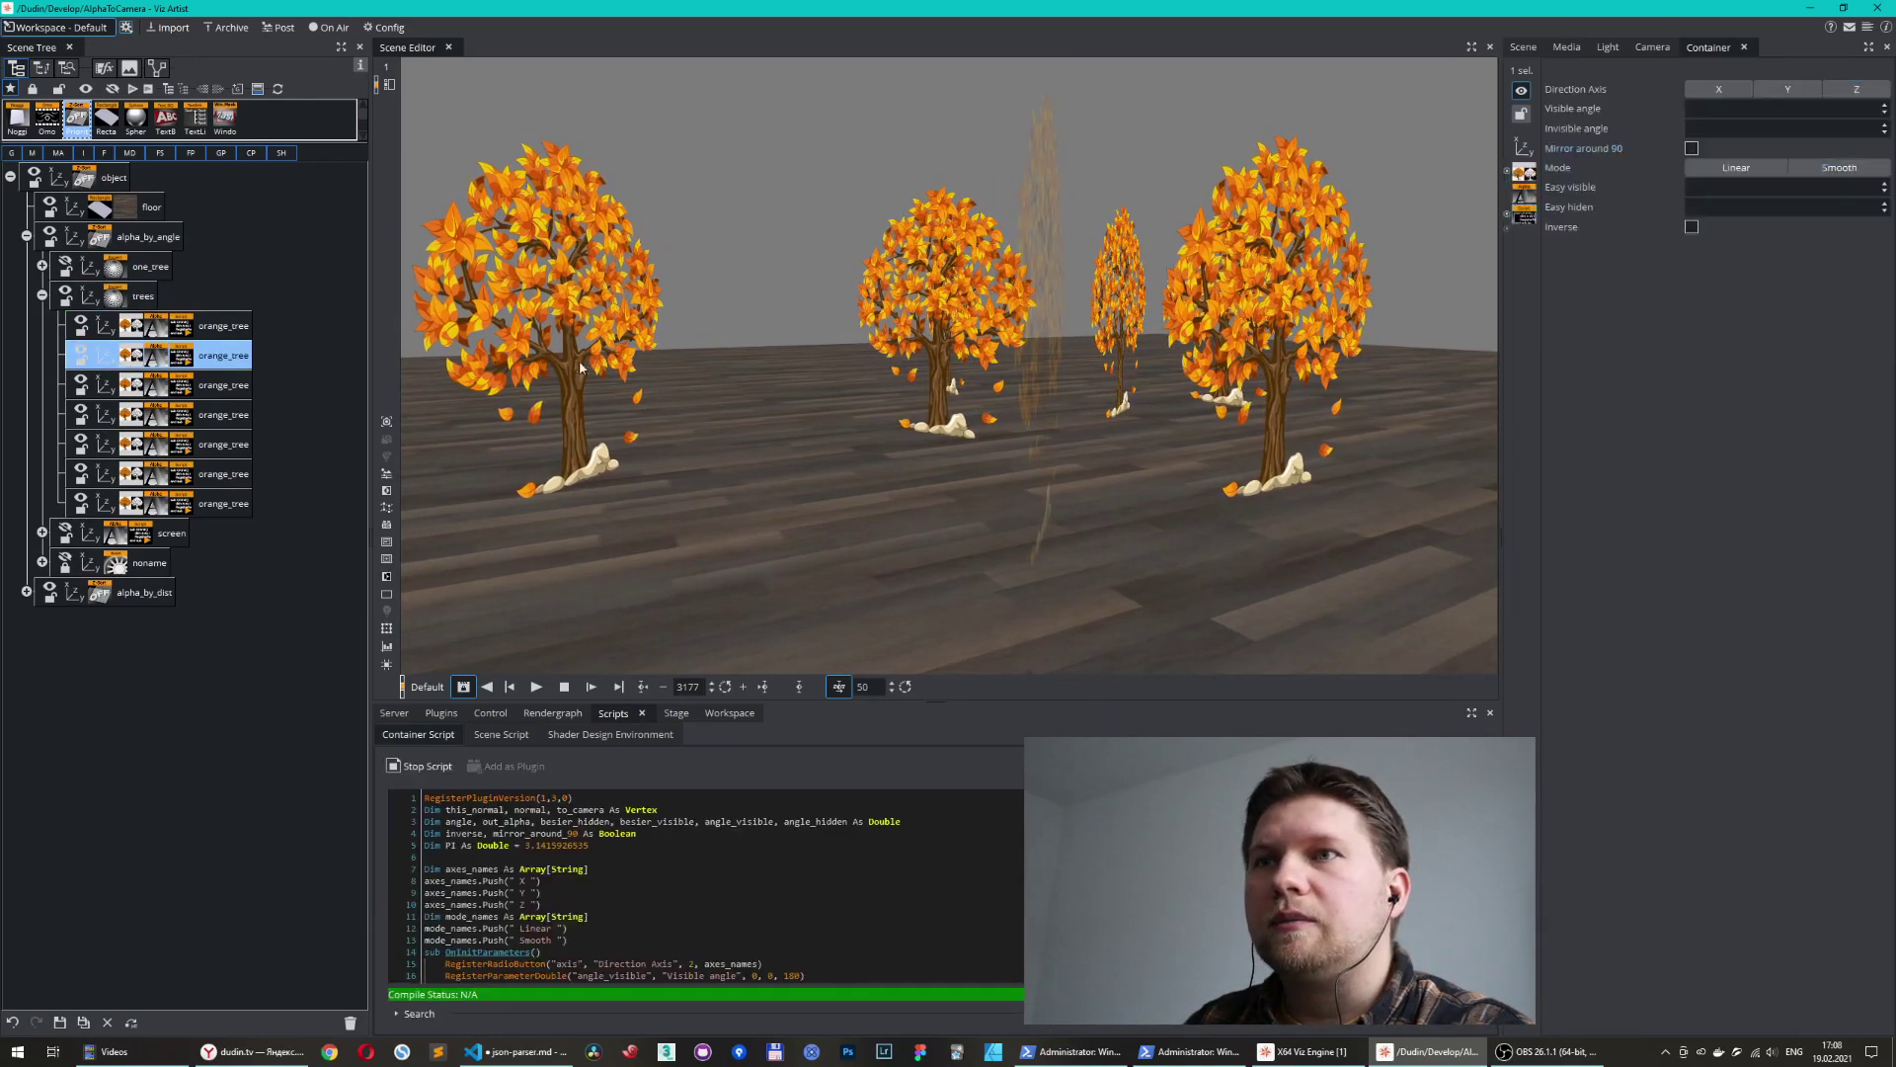
{"action": "left_click", "coordinate": [386, 629]}
{"action": "left_click", "coordinate": [386, 632]}
{"action": "mouse_move", "coordinate": [1069, 397]}
{"action": "left_mouse_down"}
{"action": "mouse_move", "coordinate": [1076, 420]}
{"action": "mouse_move", "coordinate": [1047, 417]}
{"action": "left_mouse_up"}
{"action": "left_click_drag", "start_coordinate": [187, 365], "coordinate": [353, 1026]}
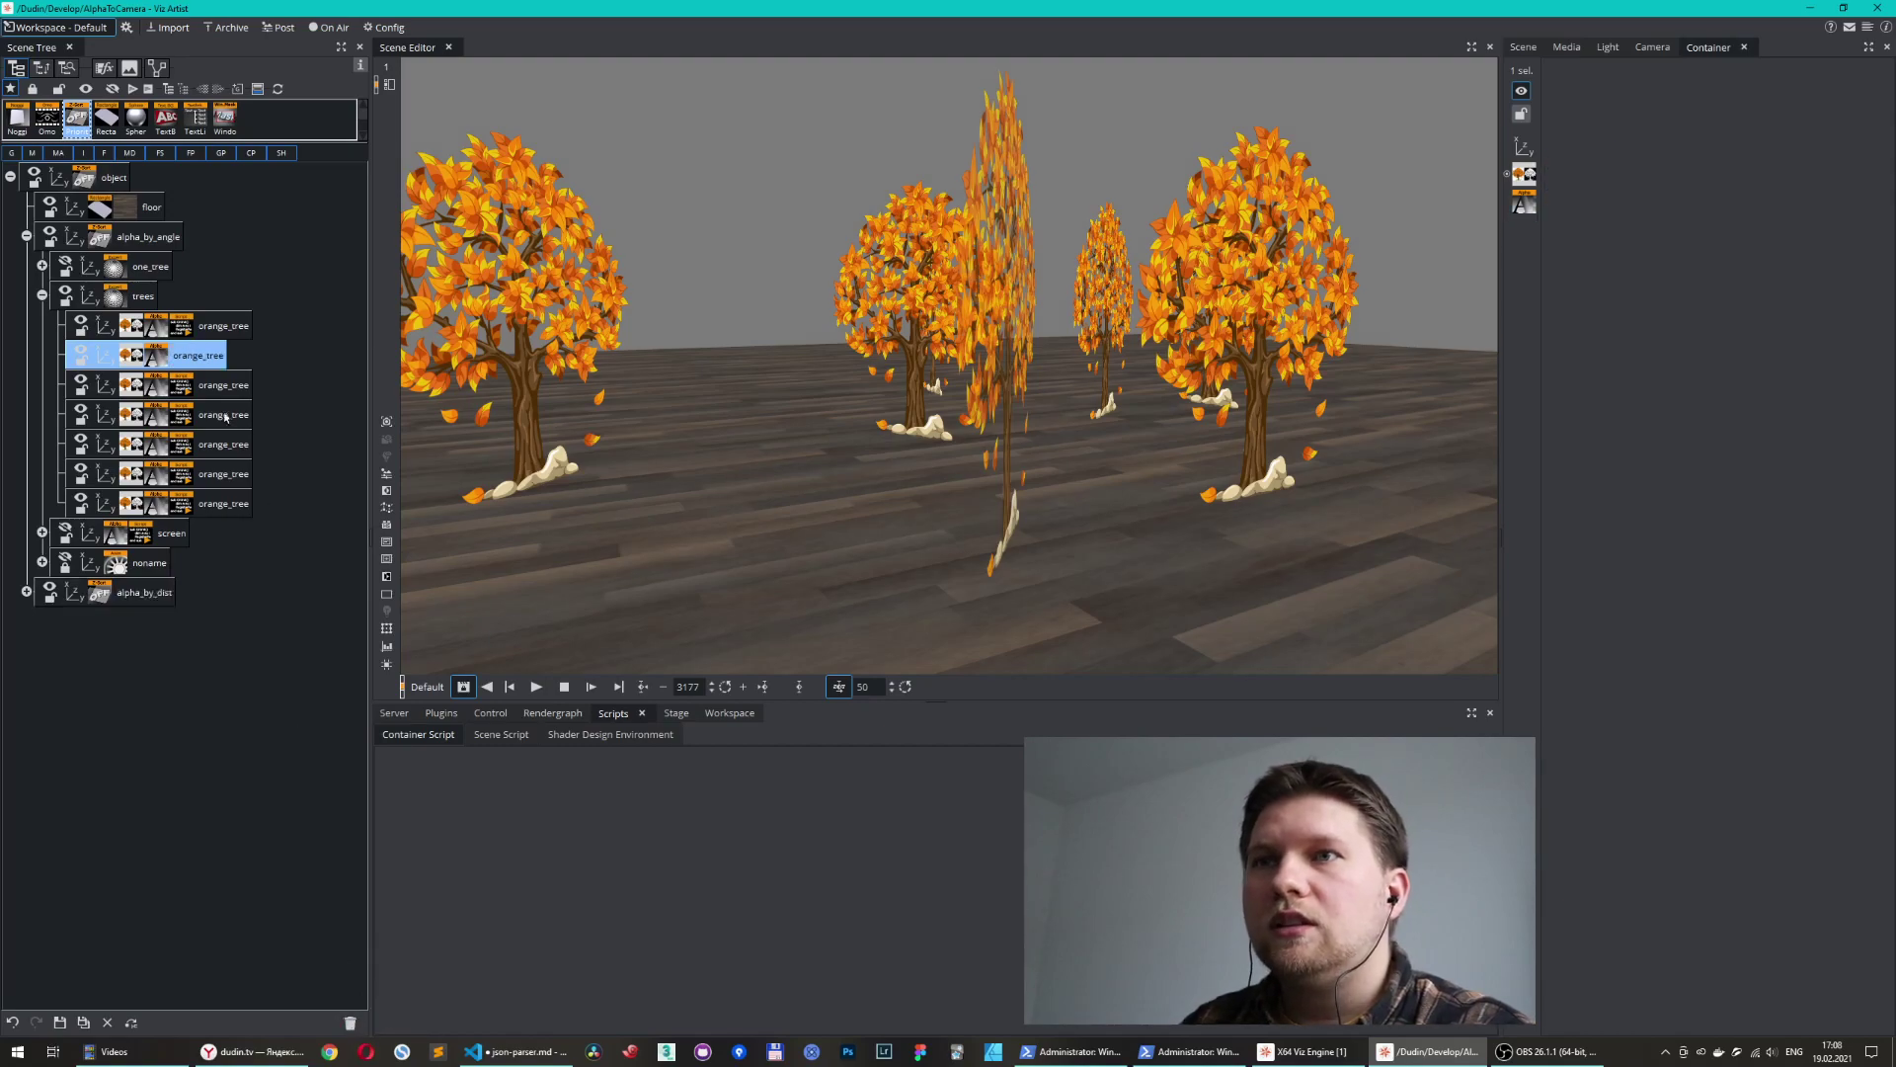
- Set the second orange_tree's alpha to 100 and view that tree nearly edge-on
{"action": "left_click", "coordinate": [157, 362]}
{"action": "left_click_drag", "start_coordinate": [1718, 72], "coordinate": [1818, 73]}
{"action": "left_click_drag", "start_coordinate": [1053, 364], "coordinate": [1100, 351]}
{"action": "middle_click_drag", "start_coordinate": [1100, 350], "coordinate": [1153, 344]}
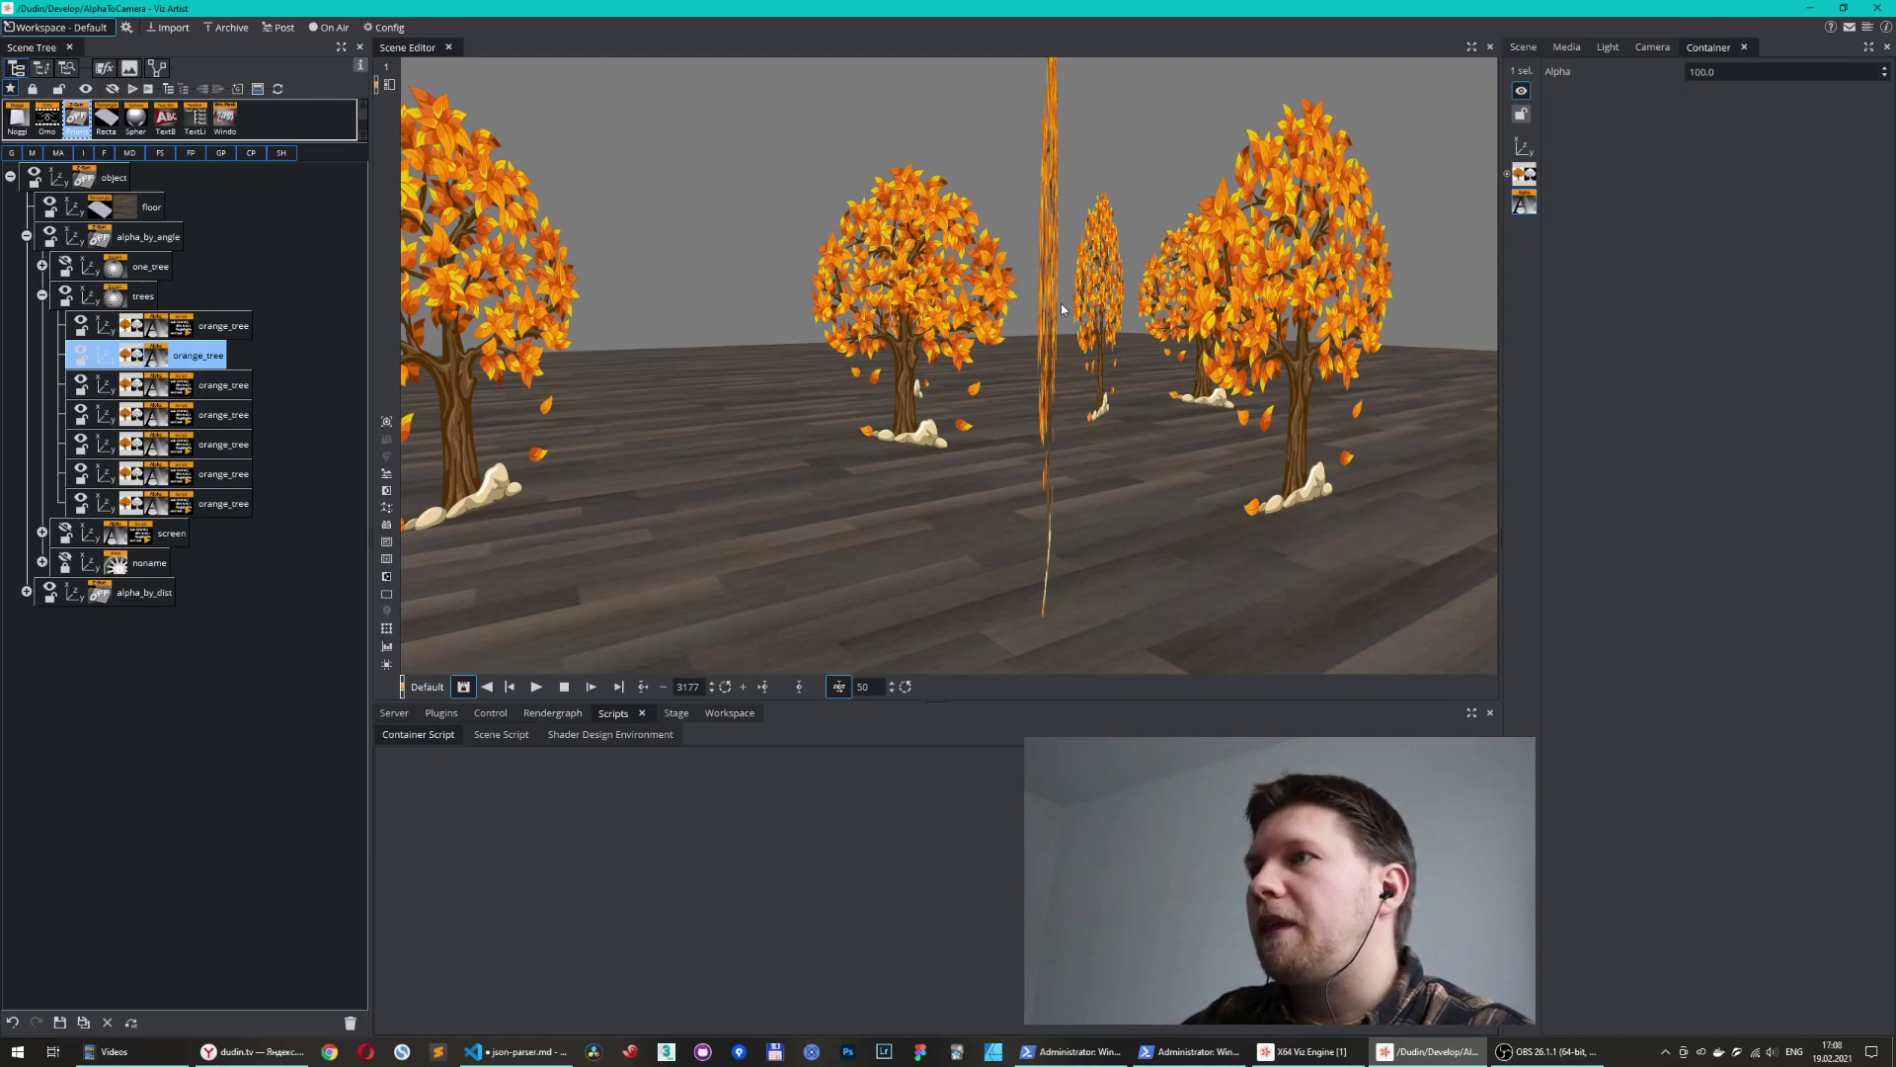
{"action": "left_click", "coordinate": [219, 354]}
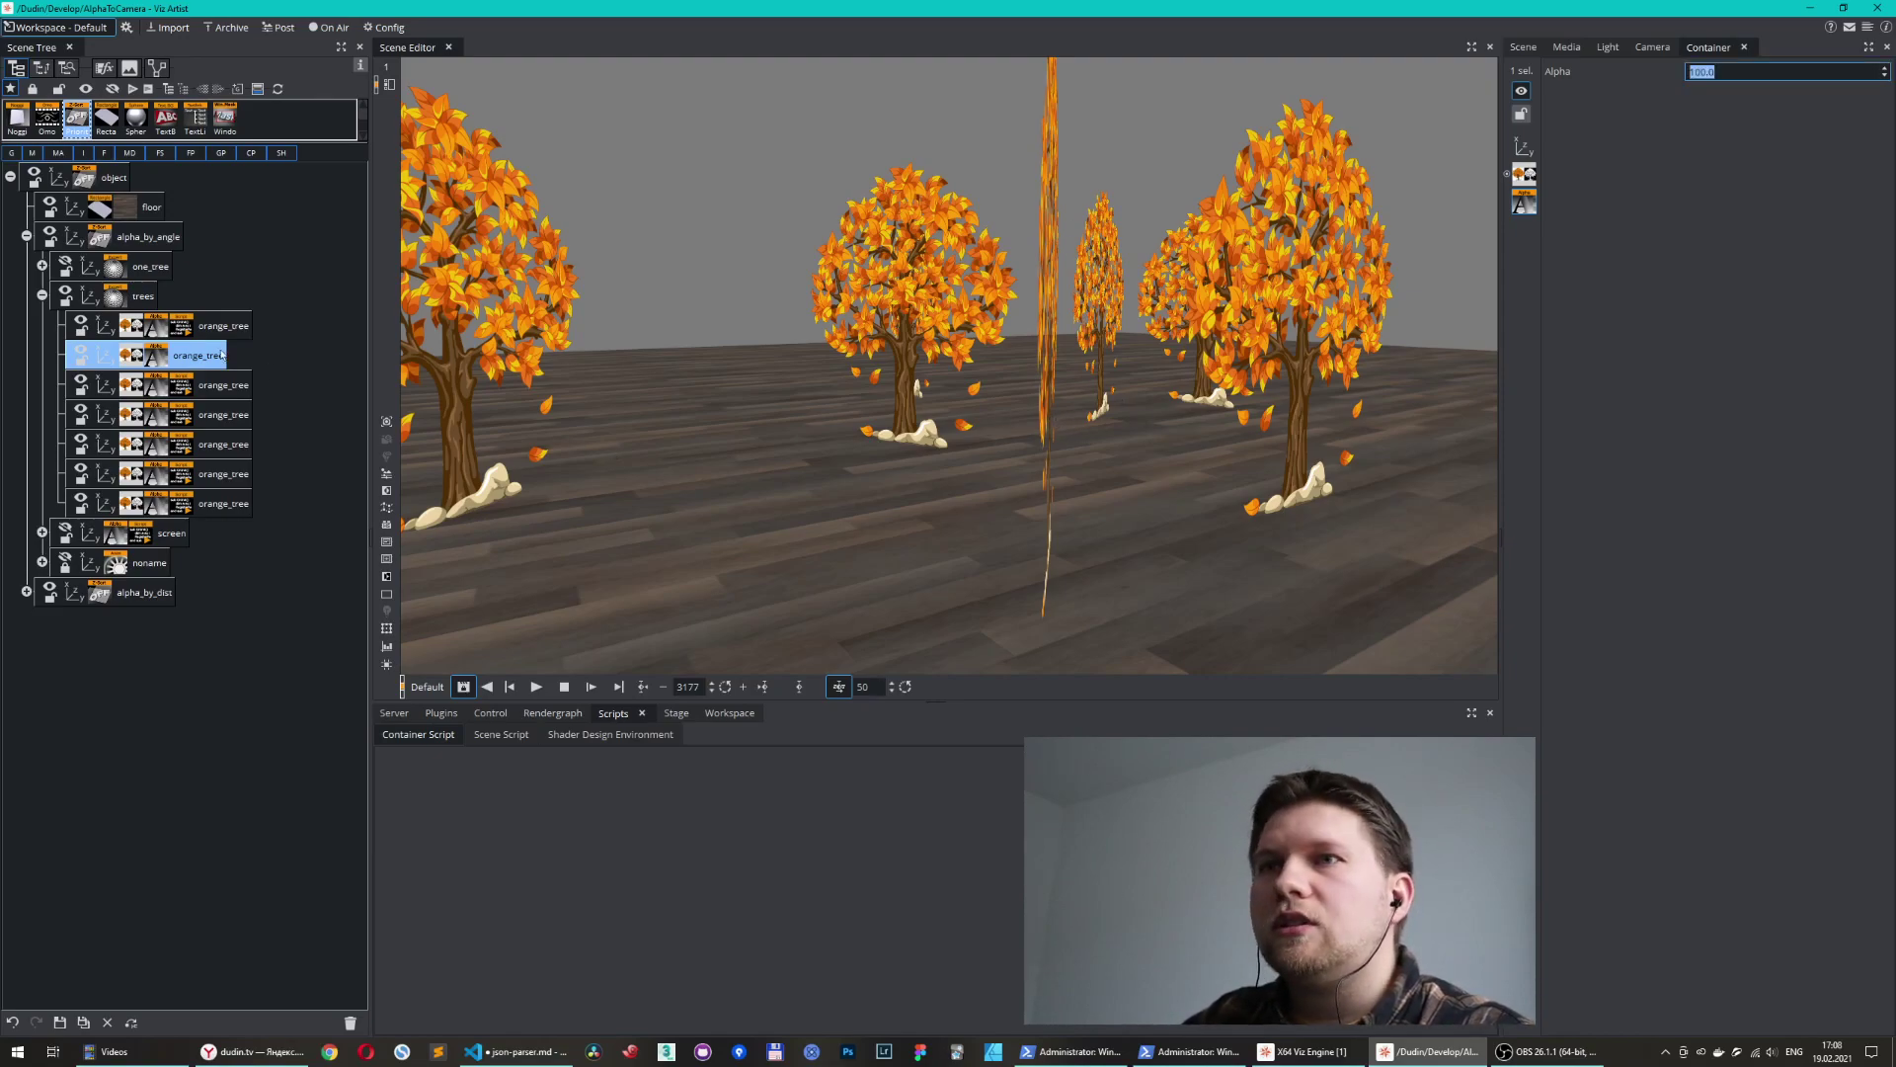
- Set the second orange_tree's image sharpening to 0 and turn its anisotropic filter off
{"action": "left_click", "coordinate": [127, 356]}
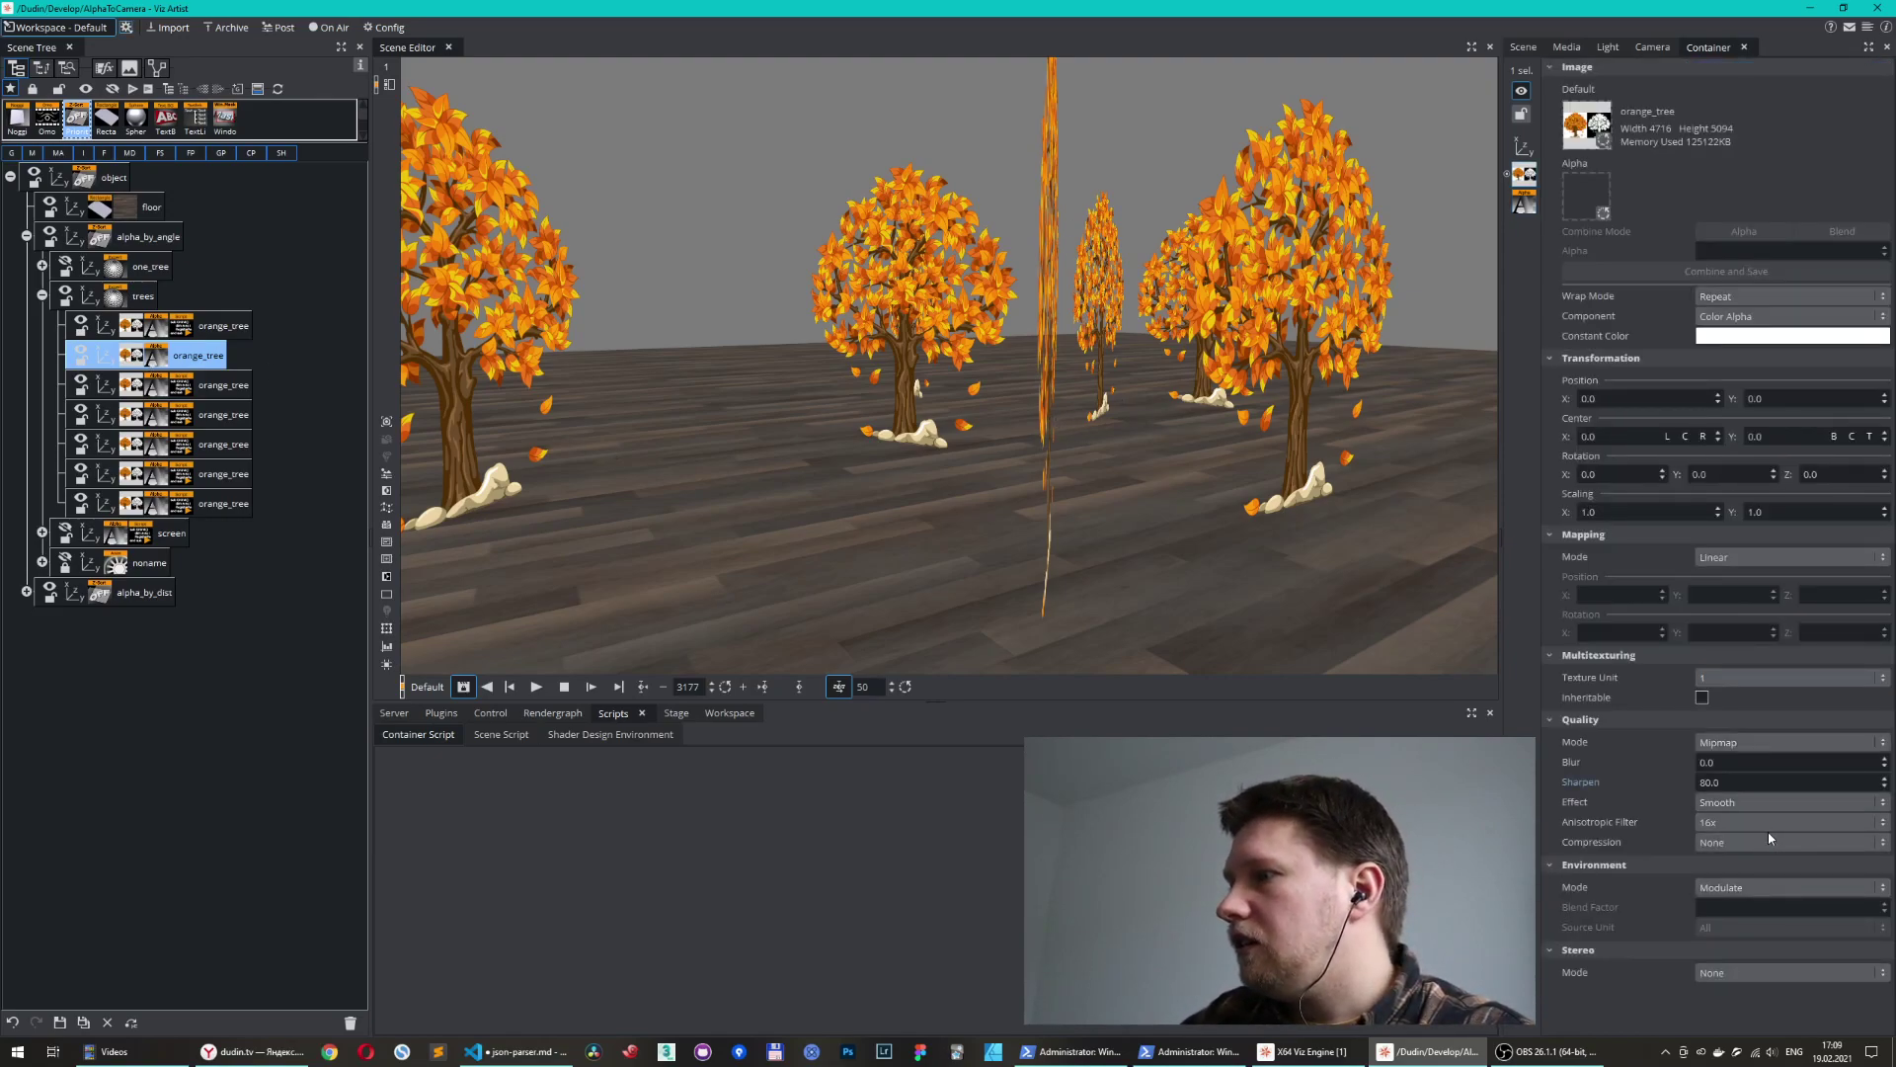
{"action": "left_click", "coordinate": [1739, 803]}
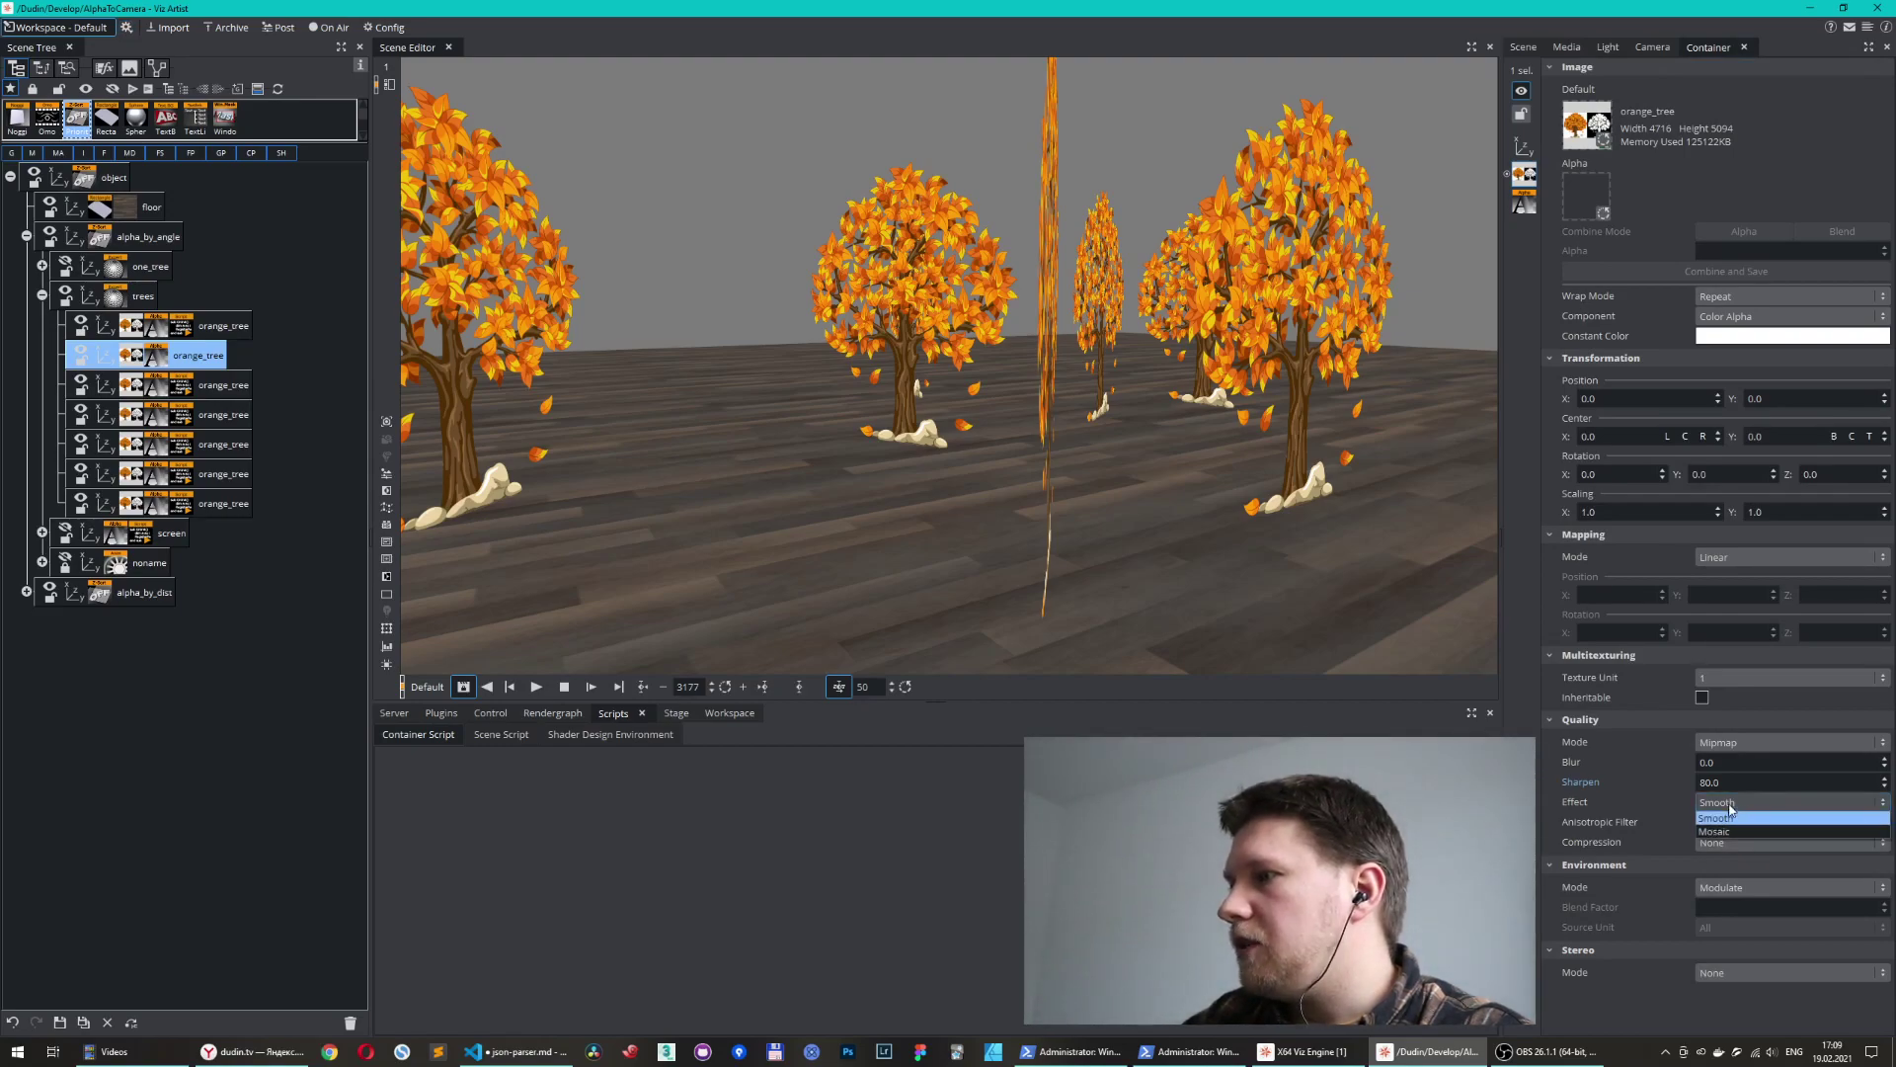
{"action": "left_click", "coordinate": [1734, 819]}
{"action": "left_click", "coordinate": [1754, 783]}
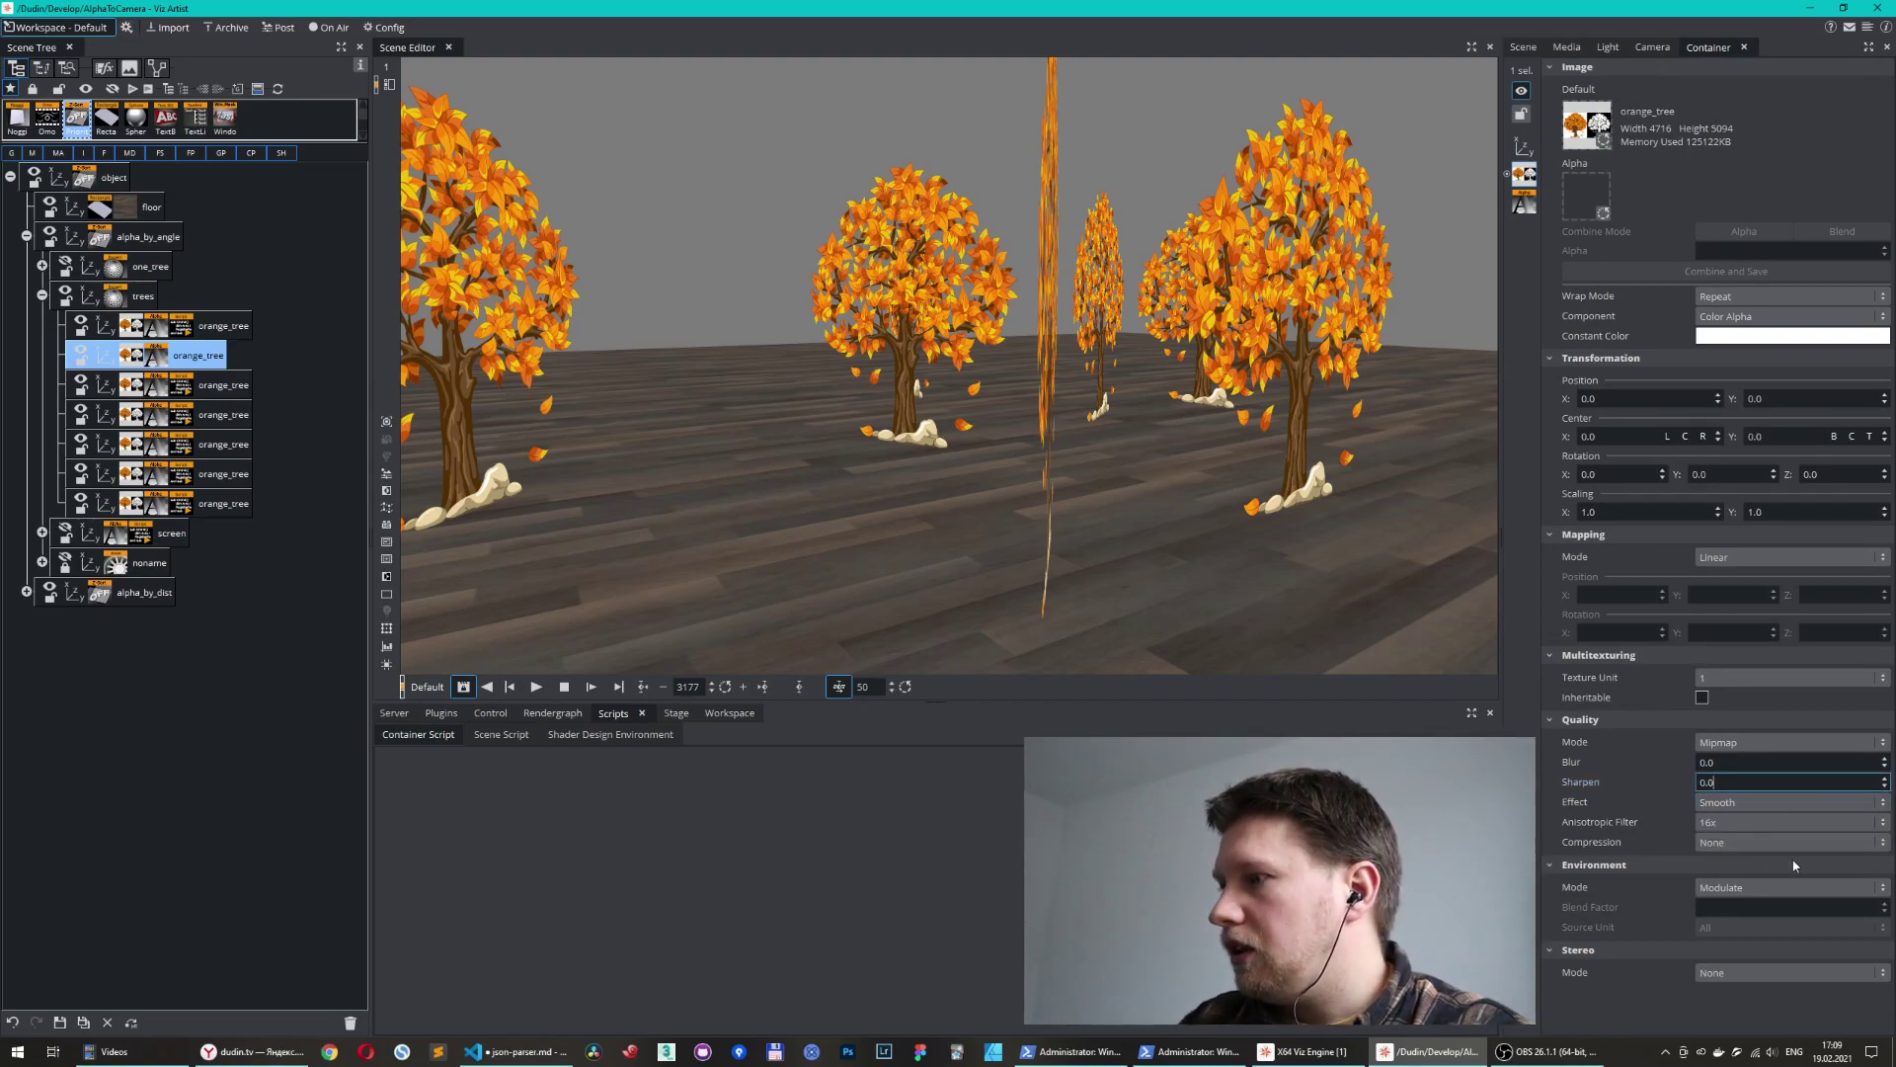
{"action": "type", "text": "0.0"}
{"action": "left_click", "coordinate": [1738, 821]}
{"action": "left_click", "coordinate": [1739, 836]}
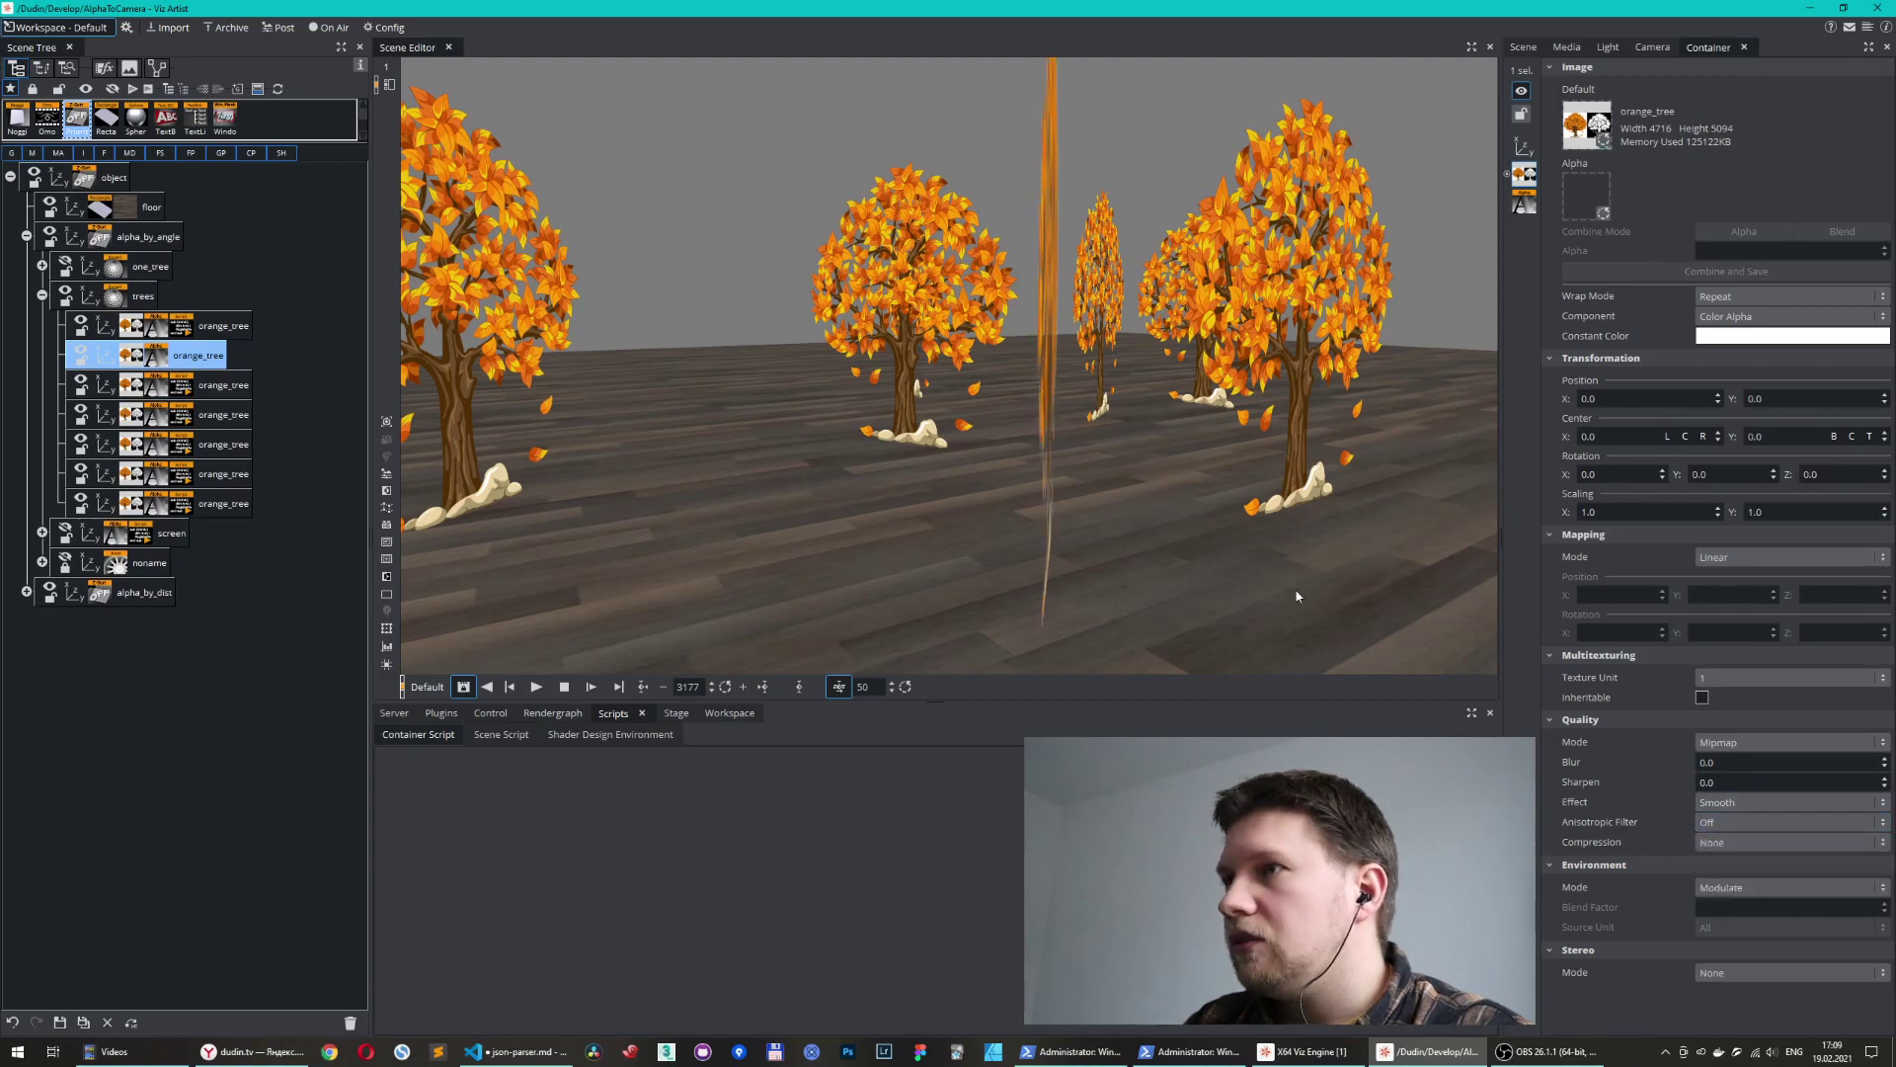
{"action": "mouse_move", "coordinate": [1207, 508]}
{"action": "left_mouse_down"}
{"action": "mouse_move", "coordinate": [1164, 505]}
{"action": "mouse_move", "coordinate": [1201, 506]}
{"action": "left_mouse_up"}
- Restore the second orange_tree's image quality with the anisotropic filter at 16x and sharpening at 80
{"action": "left_click", "coordinate": [1727, 820]}
{"action": "left_click", "coordinate": [1723, 891]}
{"action": "left_click", "coordinate": [1725, 781]}
{"action": "key", "text": "Return"}
{"action": "left_click_drag", "start_coordinate": [1191, 464], "coordinate": [1218, 471]}
{"action": "left_click", "coordinate": [1751, 782]}
{"action": "key", "text": "Return"}
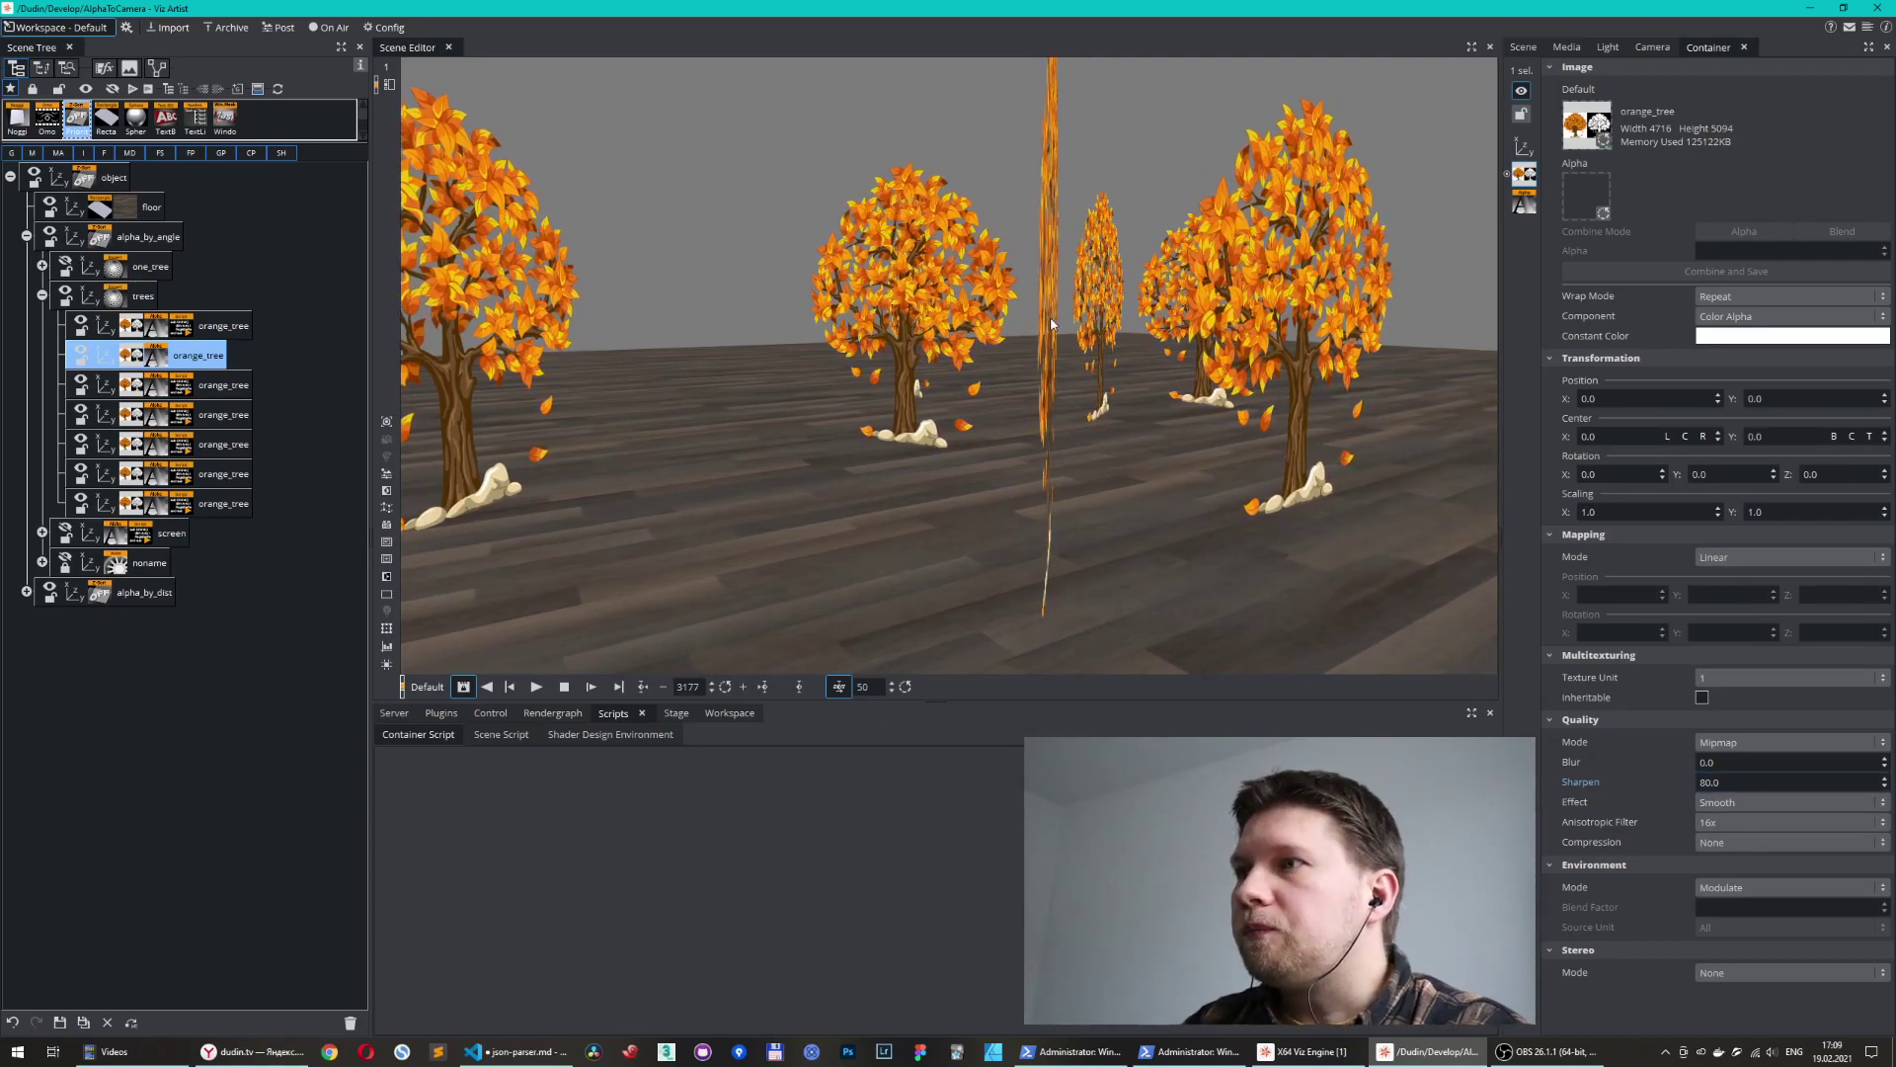
{"action": "left_click_drag", "start_coordinate": [1067, 314], "coordinate": [1084, 355]}
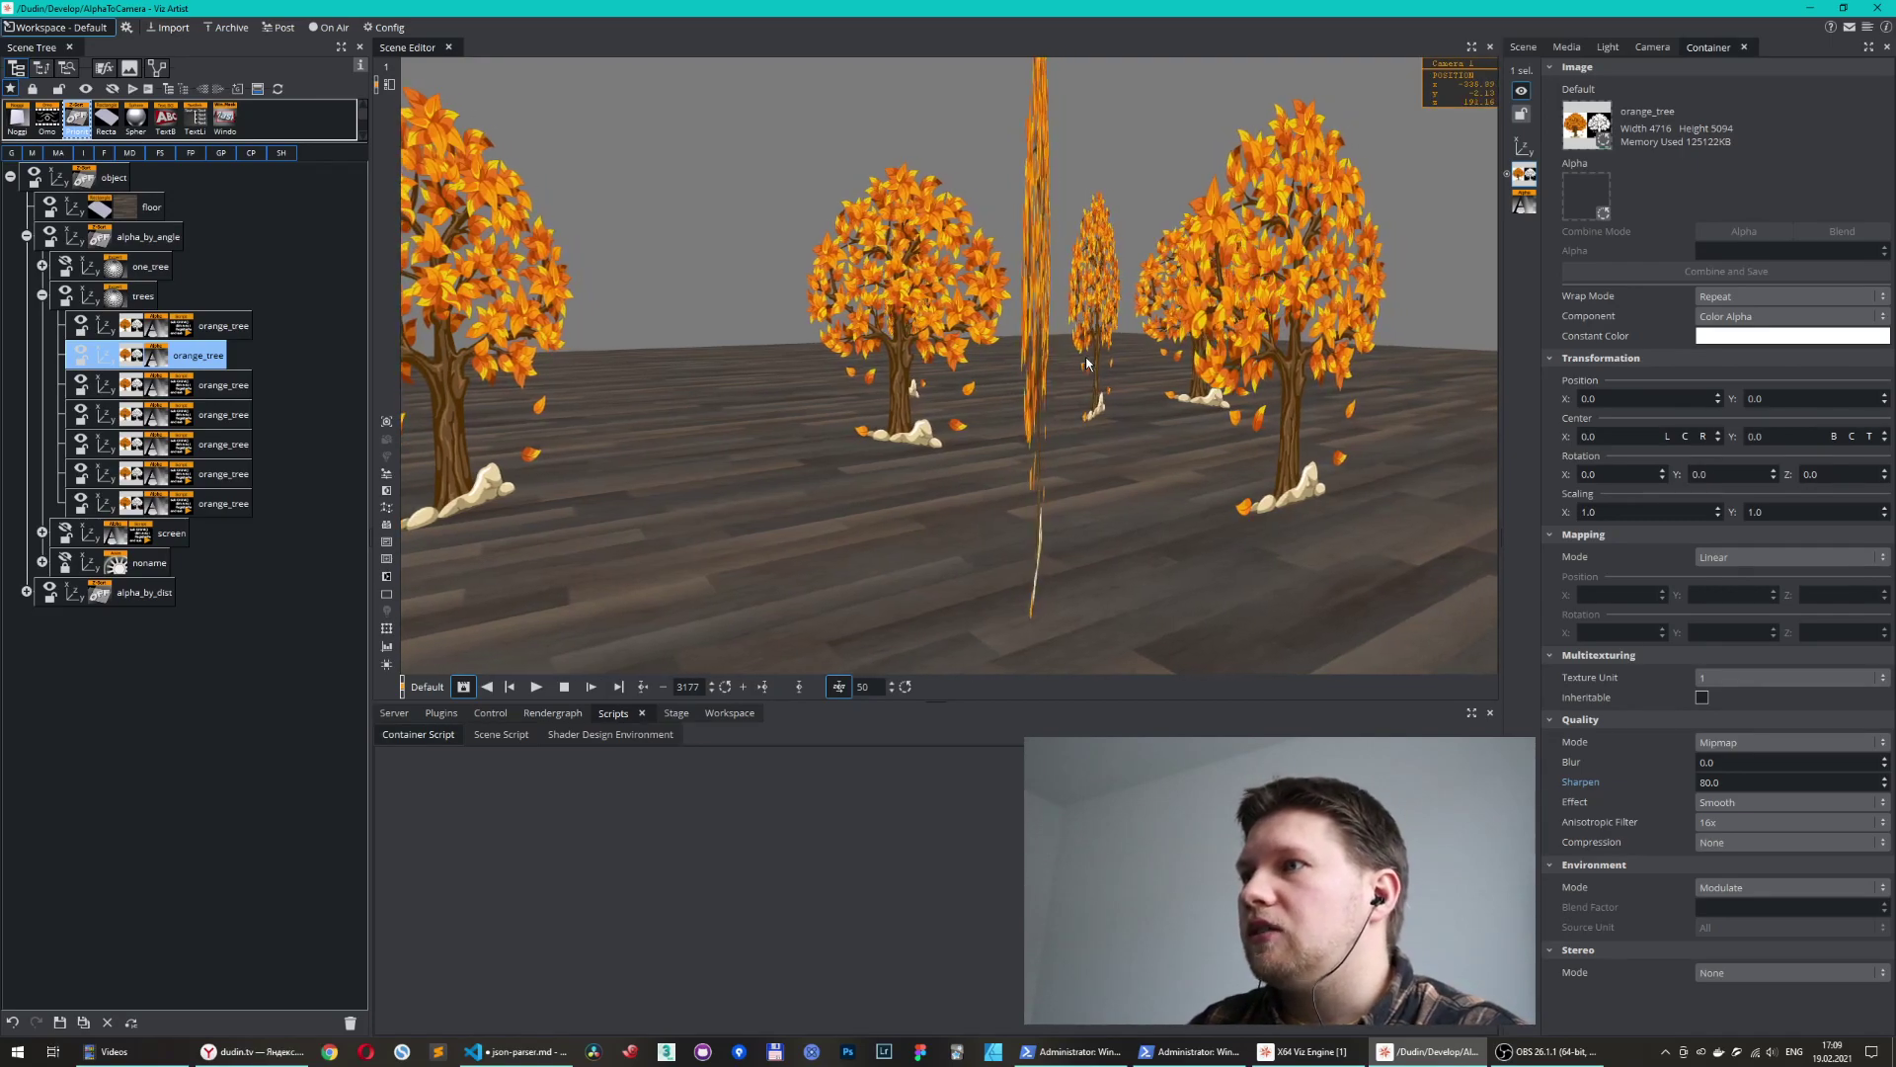
- Put the alpha script with its visible angle of 75 back on the second orange_tree in the trees container
{"action": "left_click", "coordinate": [182, 356]}
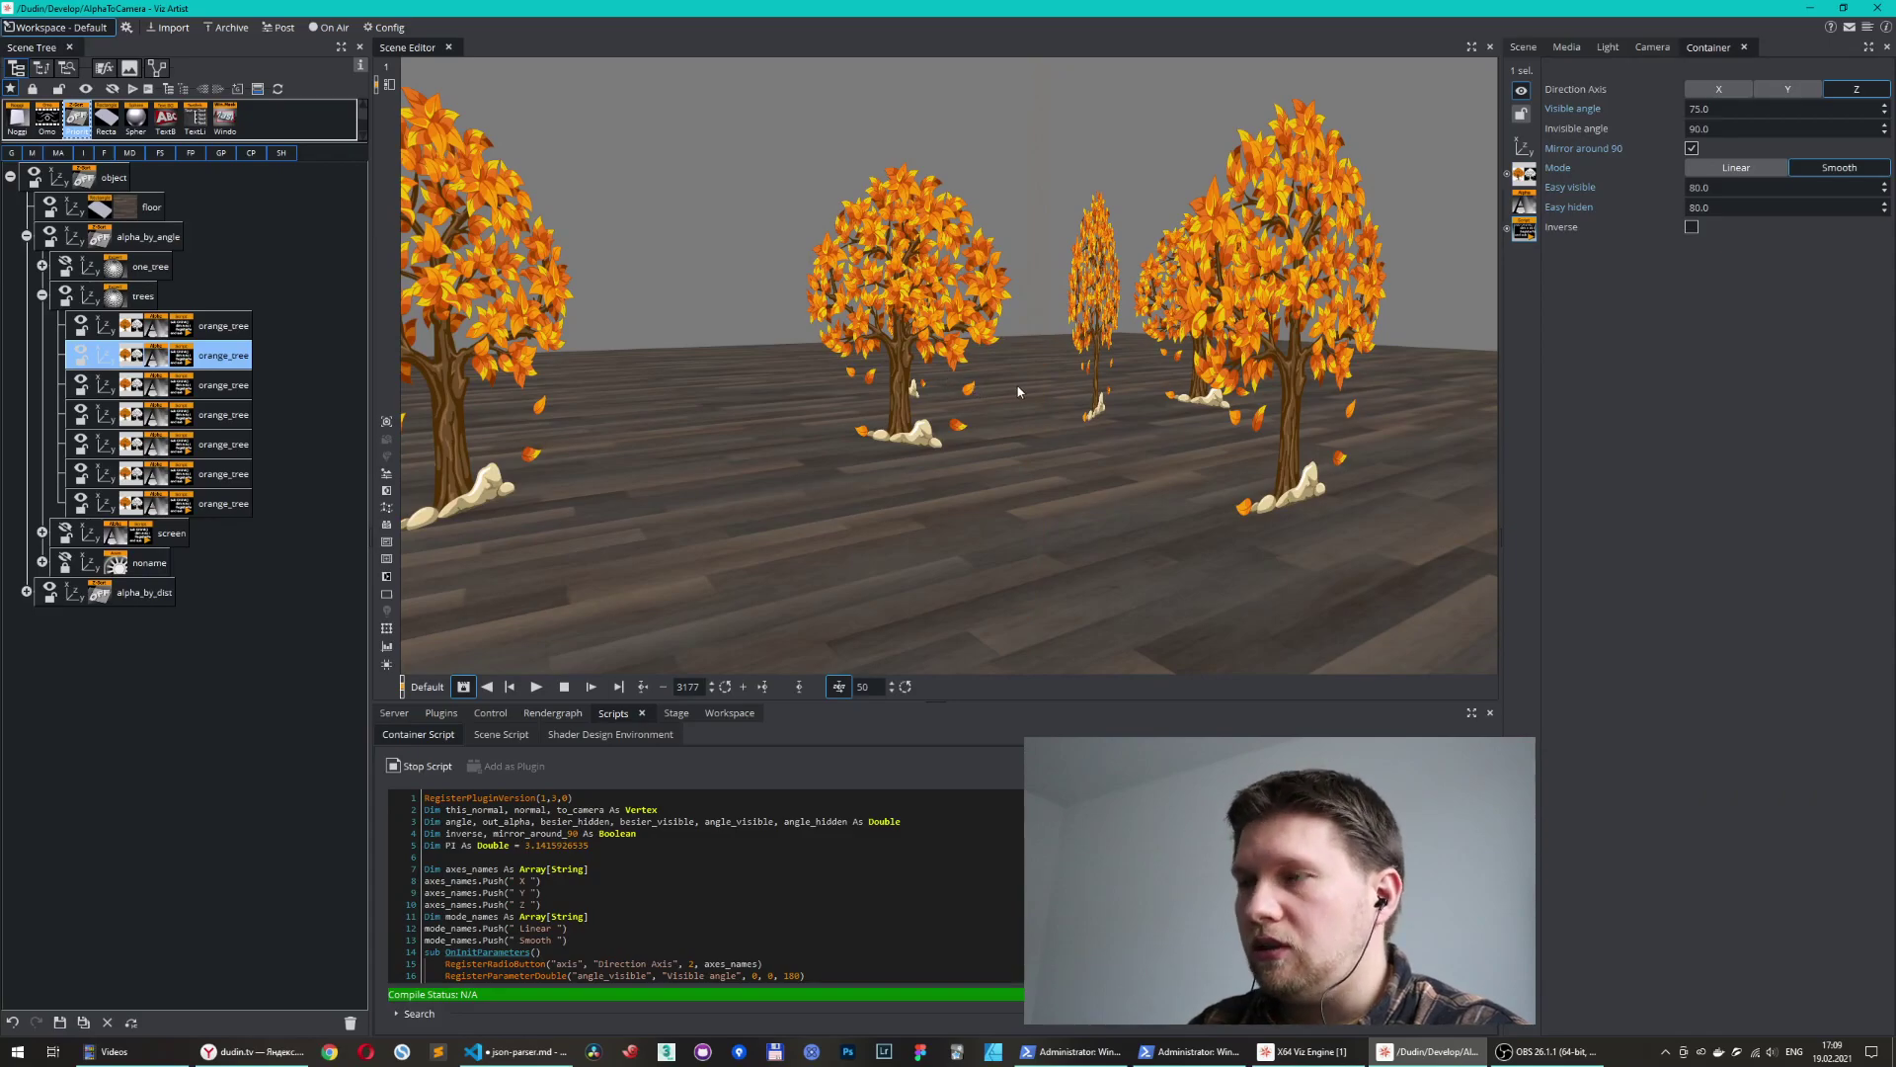
{"action": "left_click_drag", "start_coordinate": [1018, 385], "coordinate": [983, 297]}
{"action": "left_click_drag", "start_coordinate": [1009, 366], "coordinate": [1021, 415]}
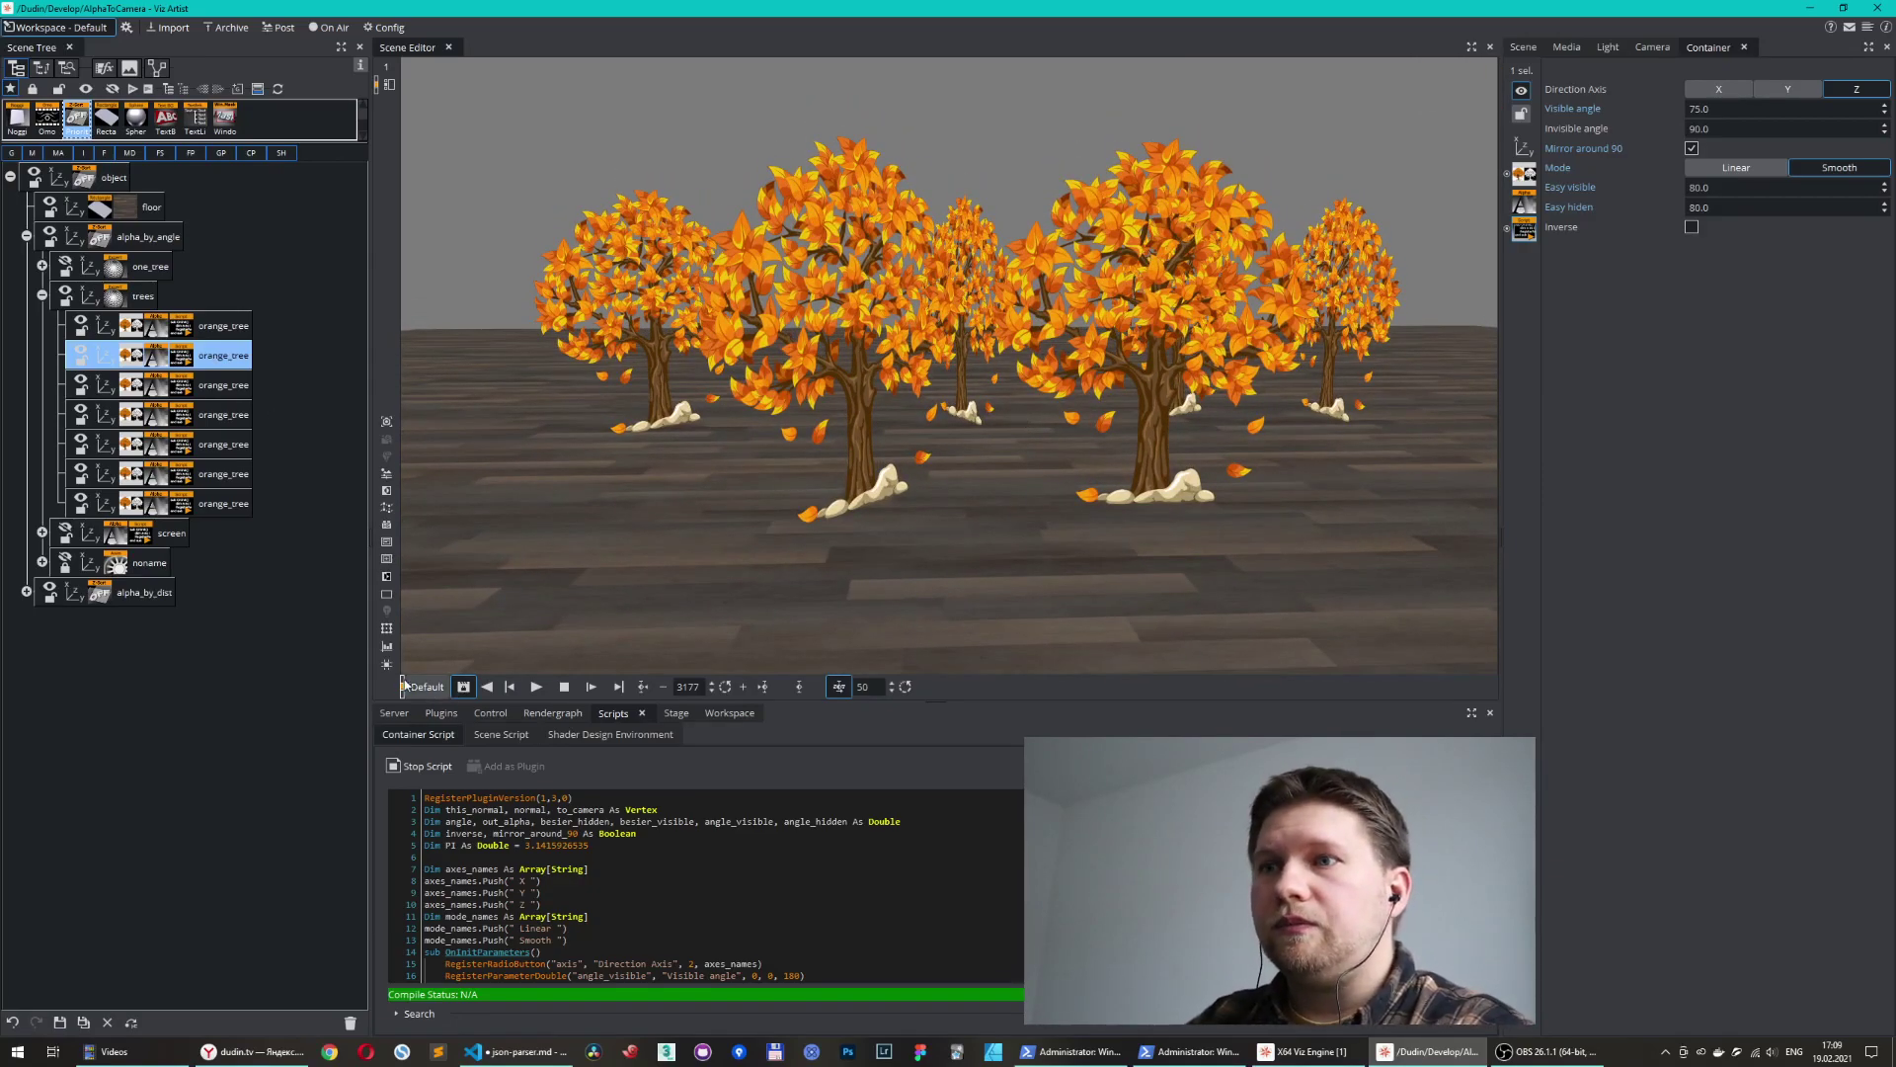
- Turn on the bounding box display and inspect the planes of the third and first orange_tree
{"action": "left_click", "coordinate": [386, 629]}
{"action": "left_click", "coordinate": [231, 386]}
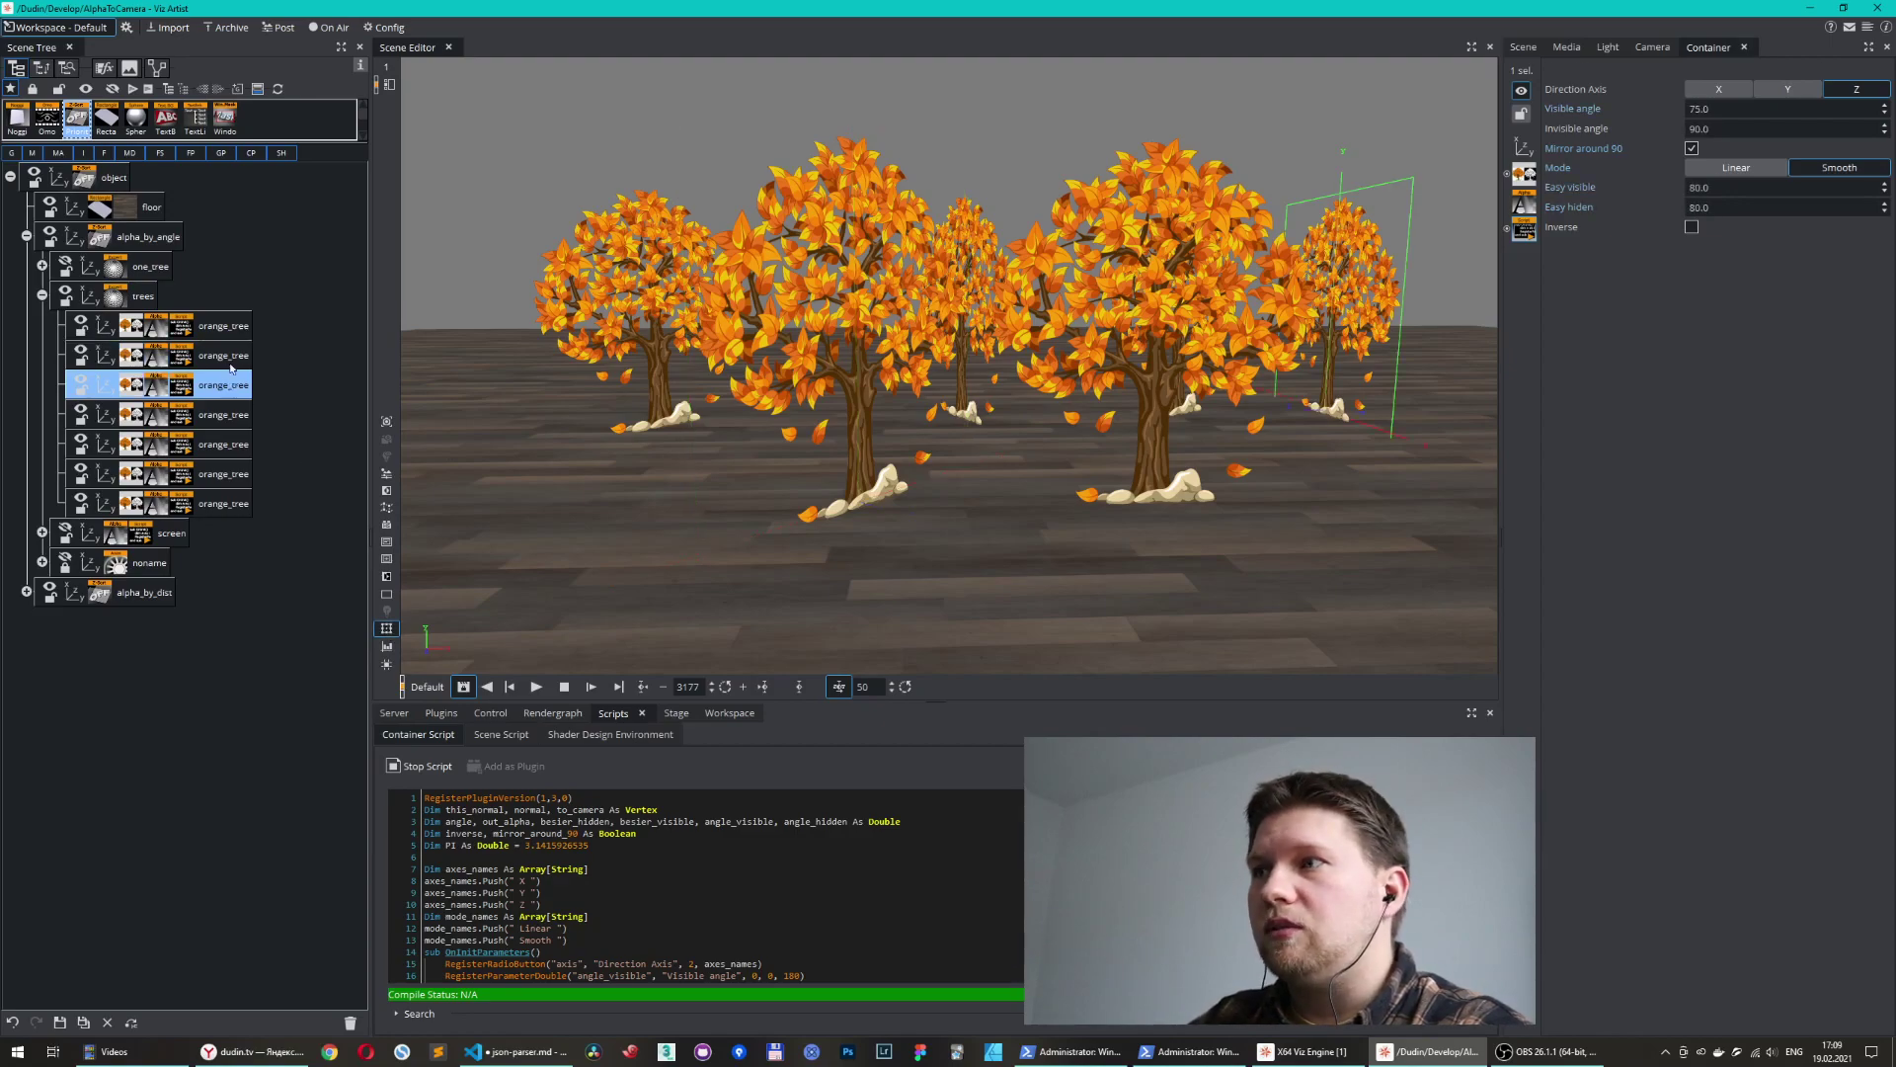
{"action": "left_click", "coordinate": [229, 329]}
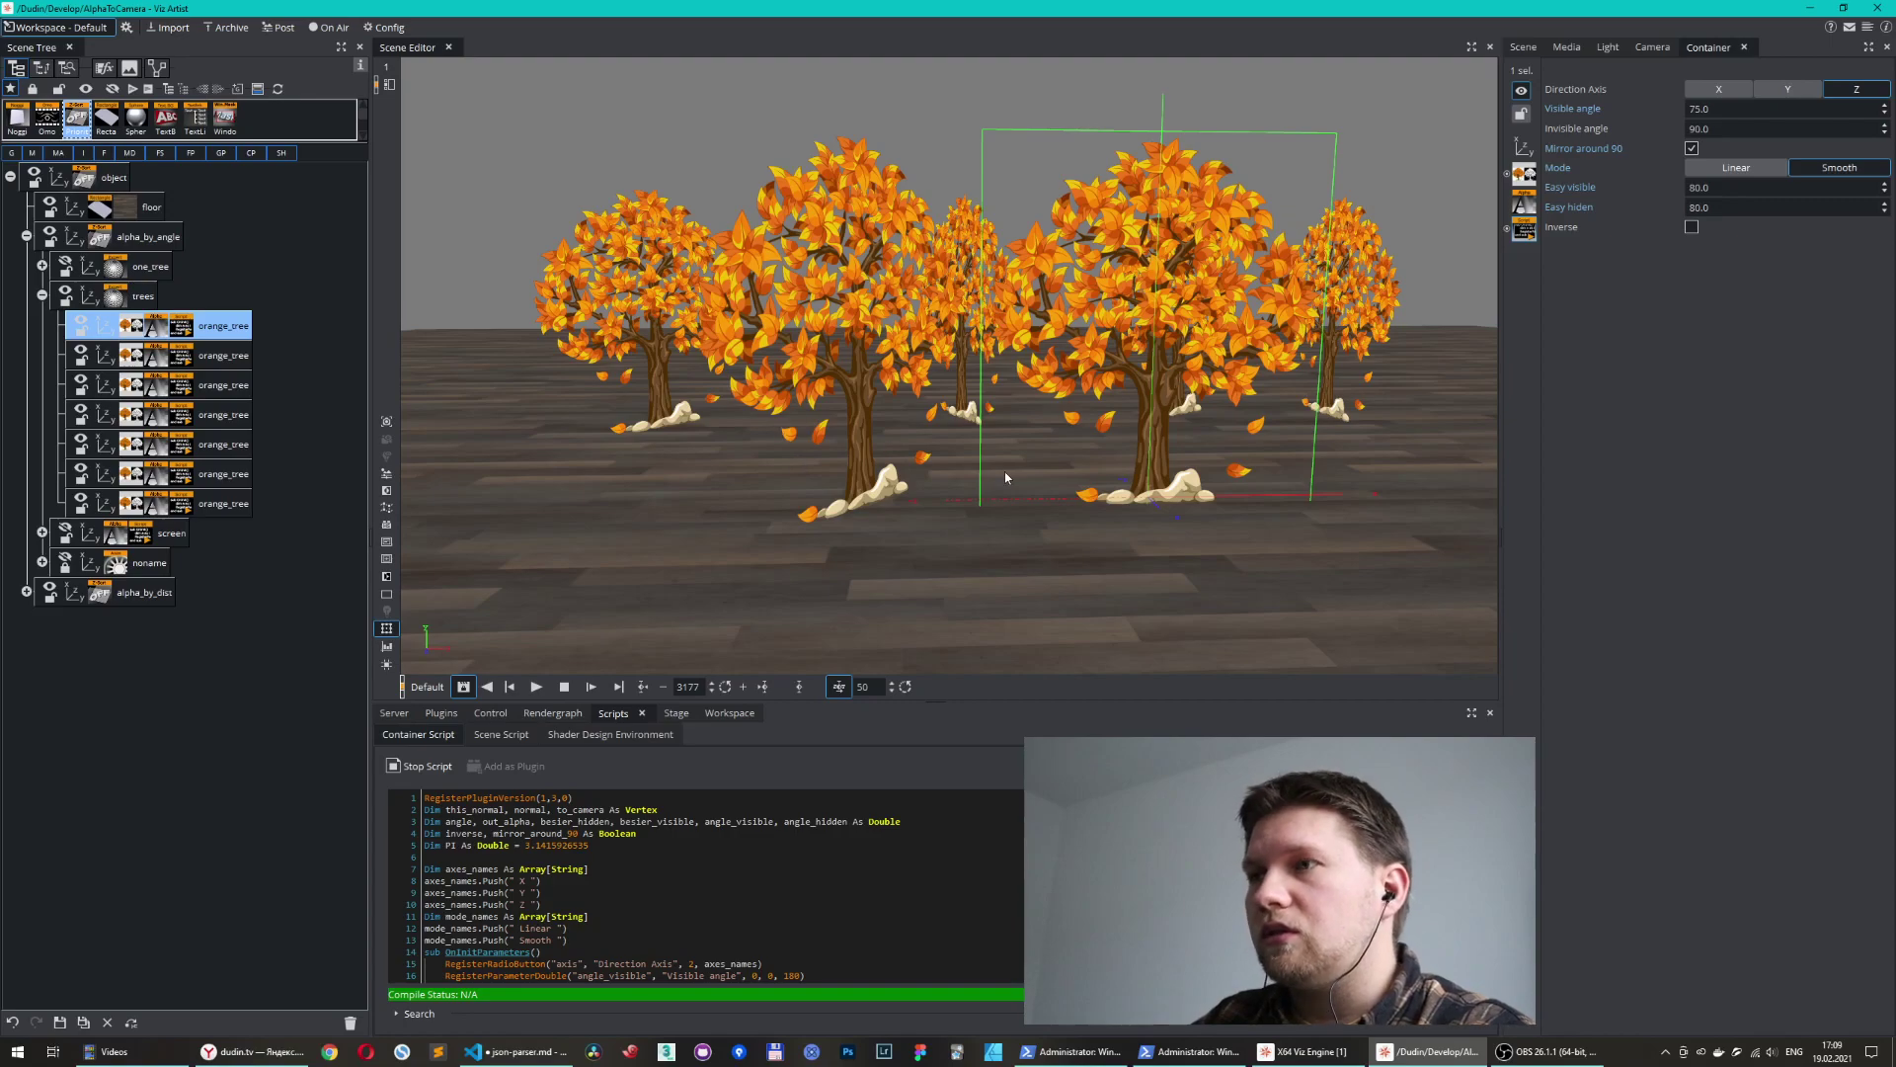
{"action": "middle_click_drag", "start_coordinate": [1185, 337], "coordinate": [1177, 399]}
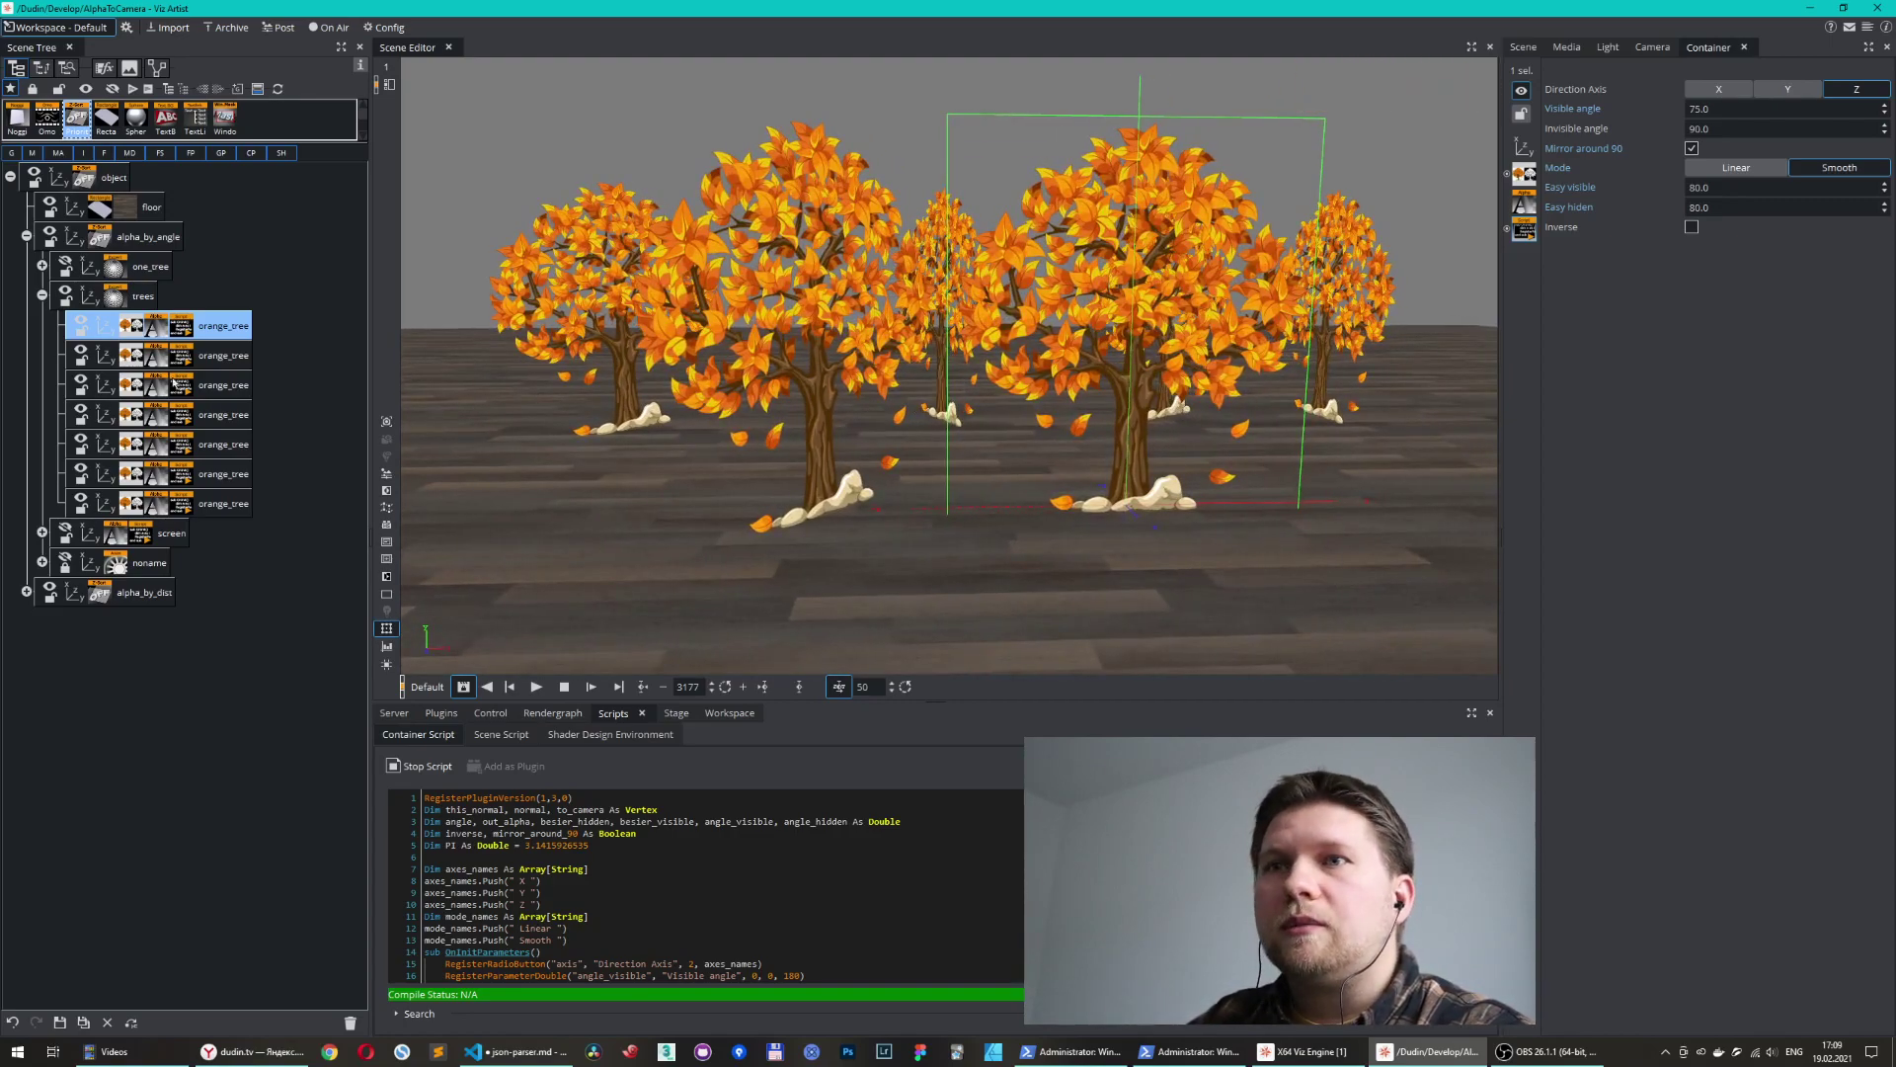
- Collapse and hide the trees container and make the one_tree container visible
{"action": "left_click", "coordinate": [43, 295]}
{"action": "left_click", "coordinate": [66, 295]}
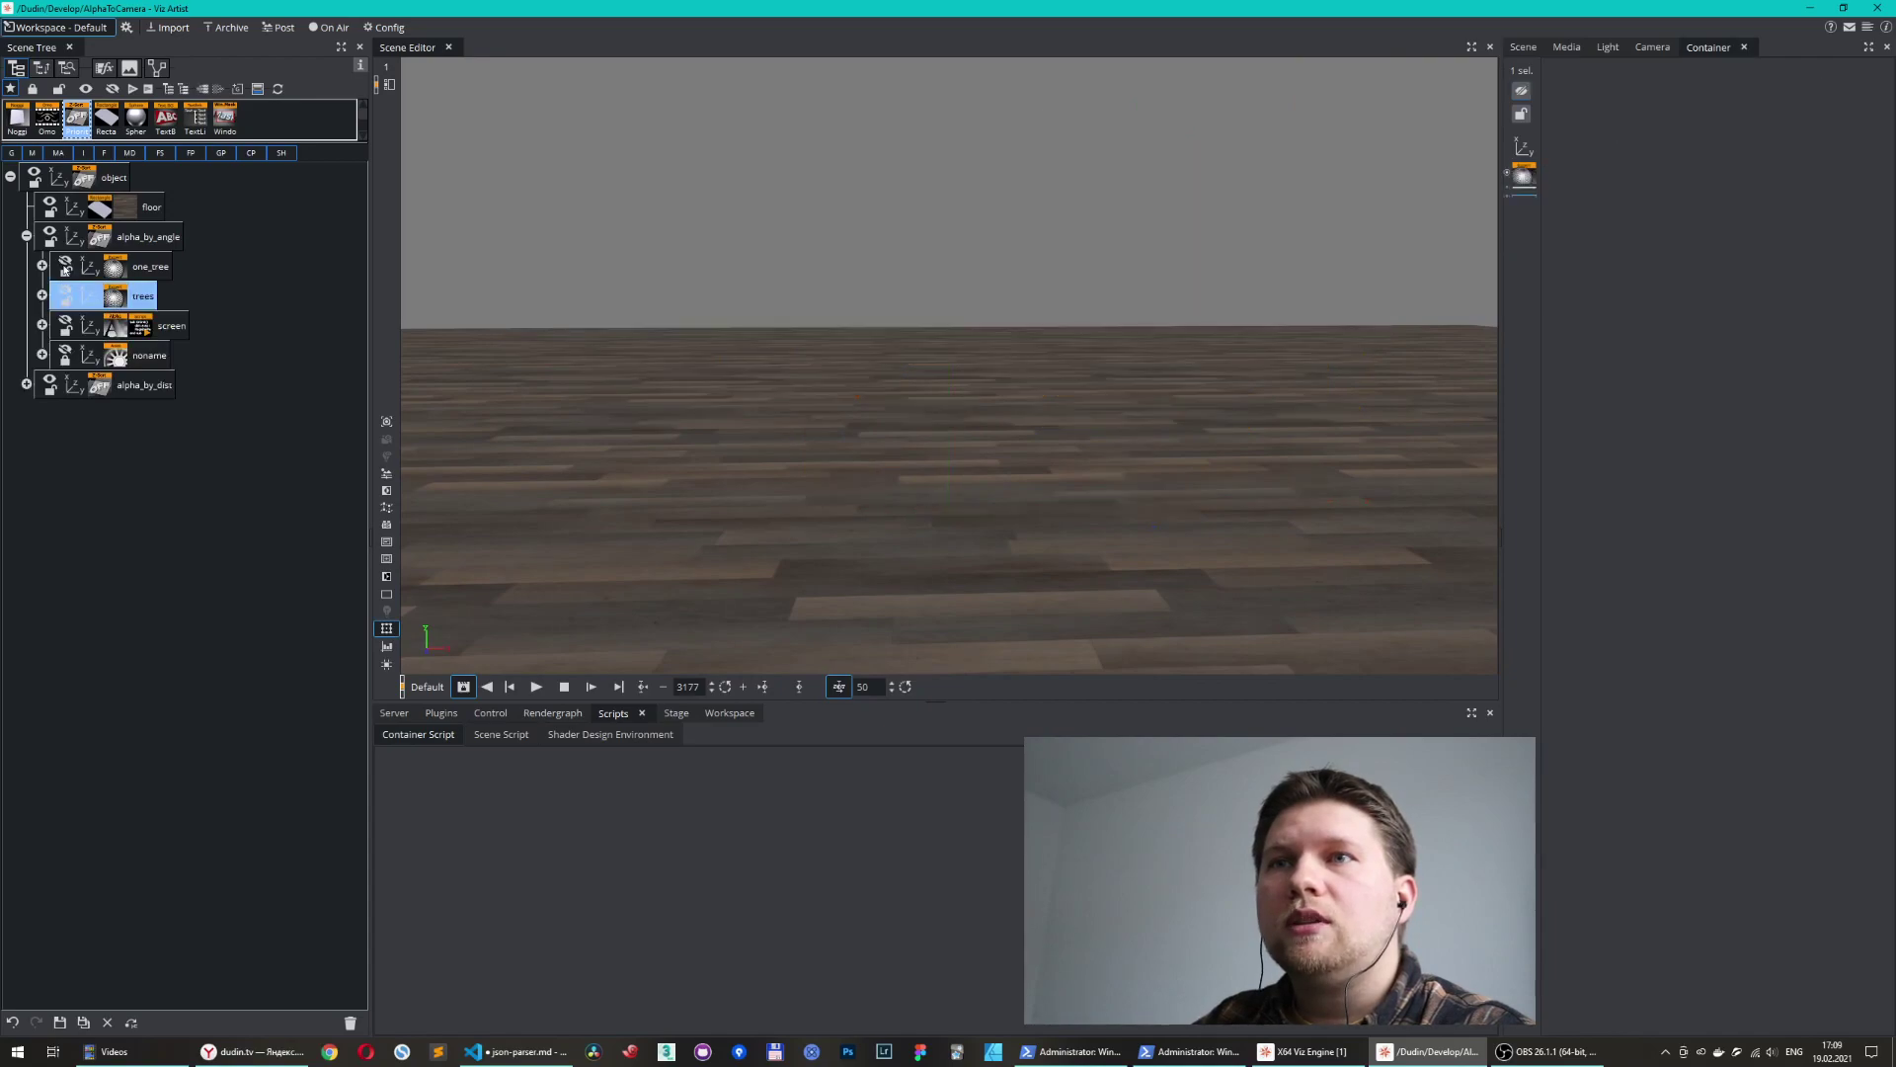
{"action": "left_click", "coordinate": [65, 265]}
{"action": "left_click_drag", "start_coordinate": [1076, 384], "coordinate": [1045, 387]}
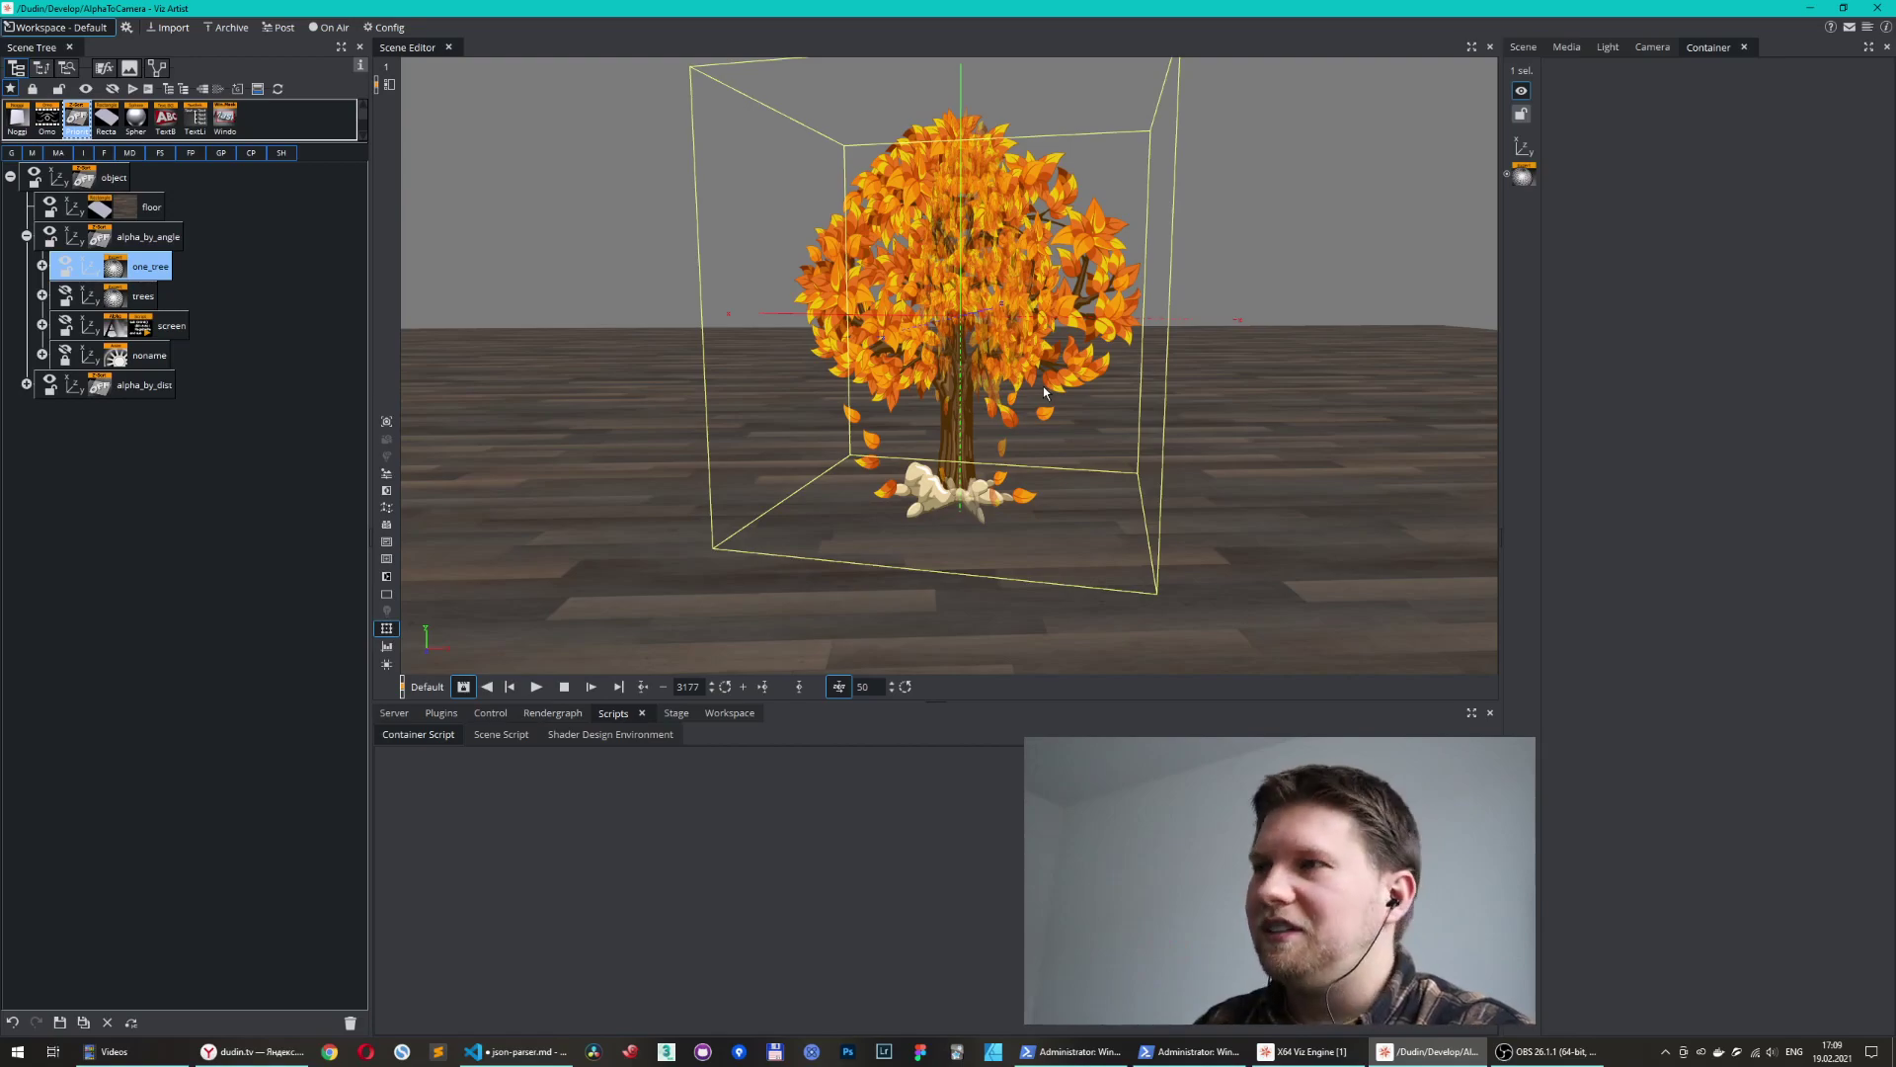
- Expand one_tree and examine how each of its three orange_tree planes is oriented
{"action": "left_click", "coordinate": [42, 265]}
{"action": "left_click", "coordinate": [224, 297]}
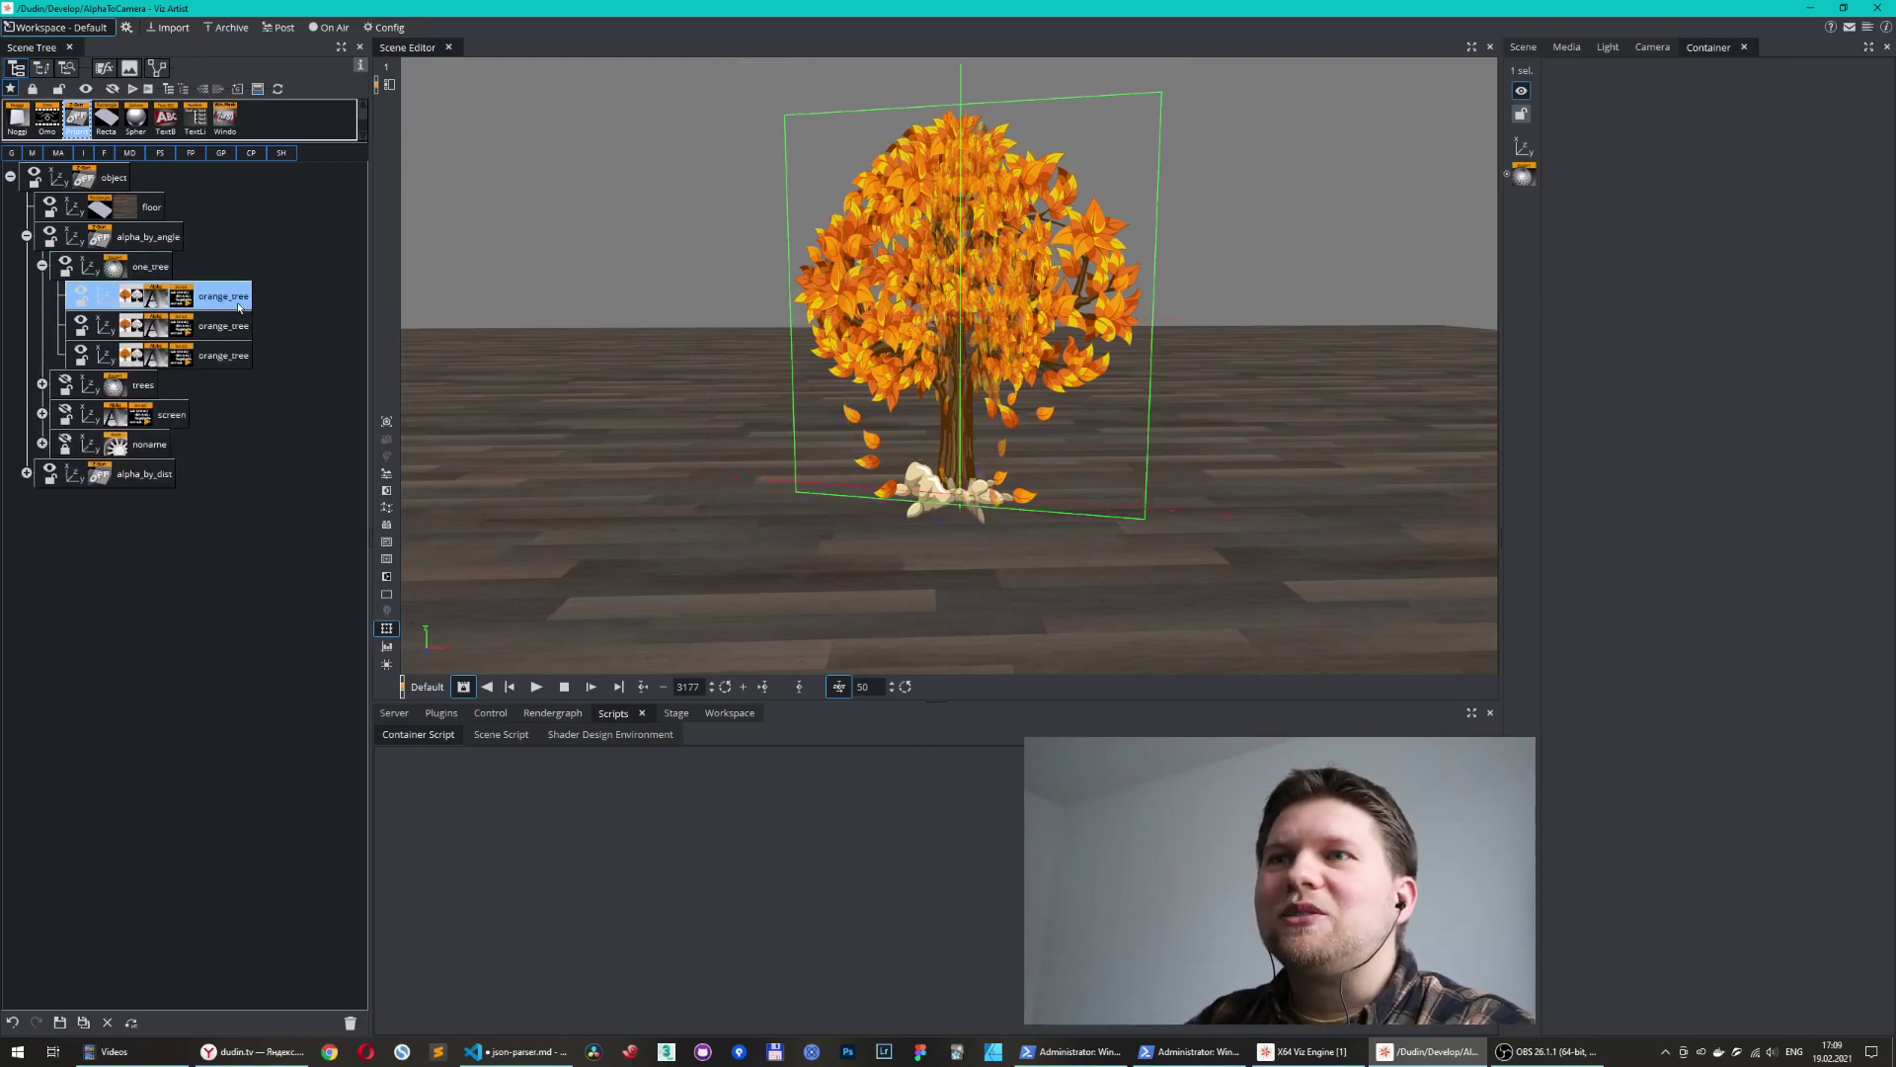
{"action": "left_click", "coordinate": [229, 327]}
{"action": "left_click", "coordinate": [228, 346]}
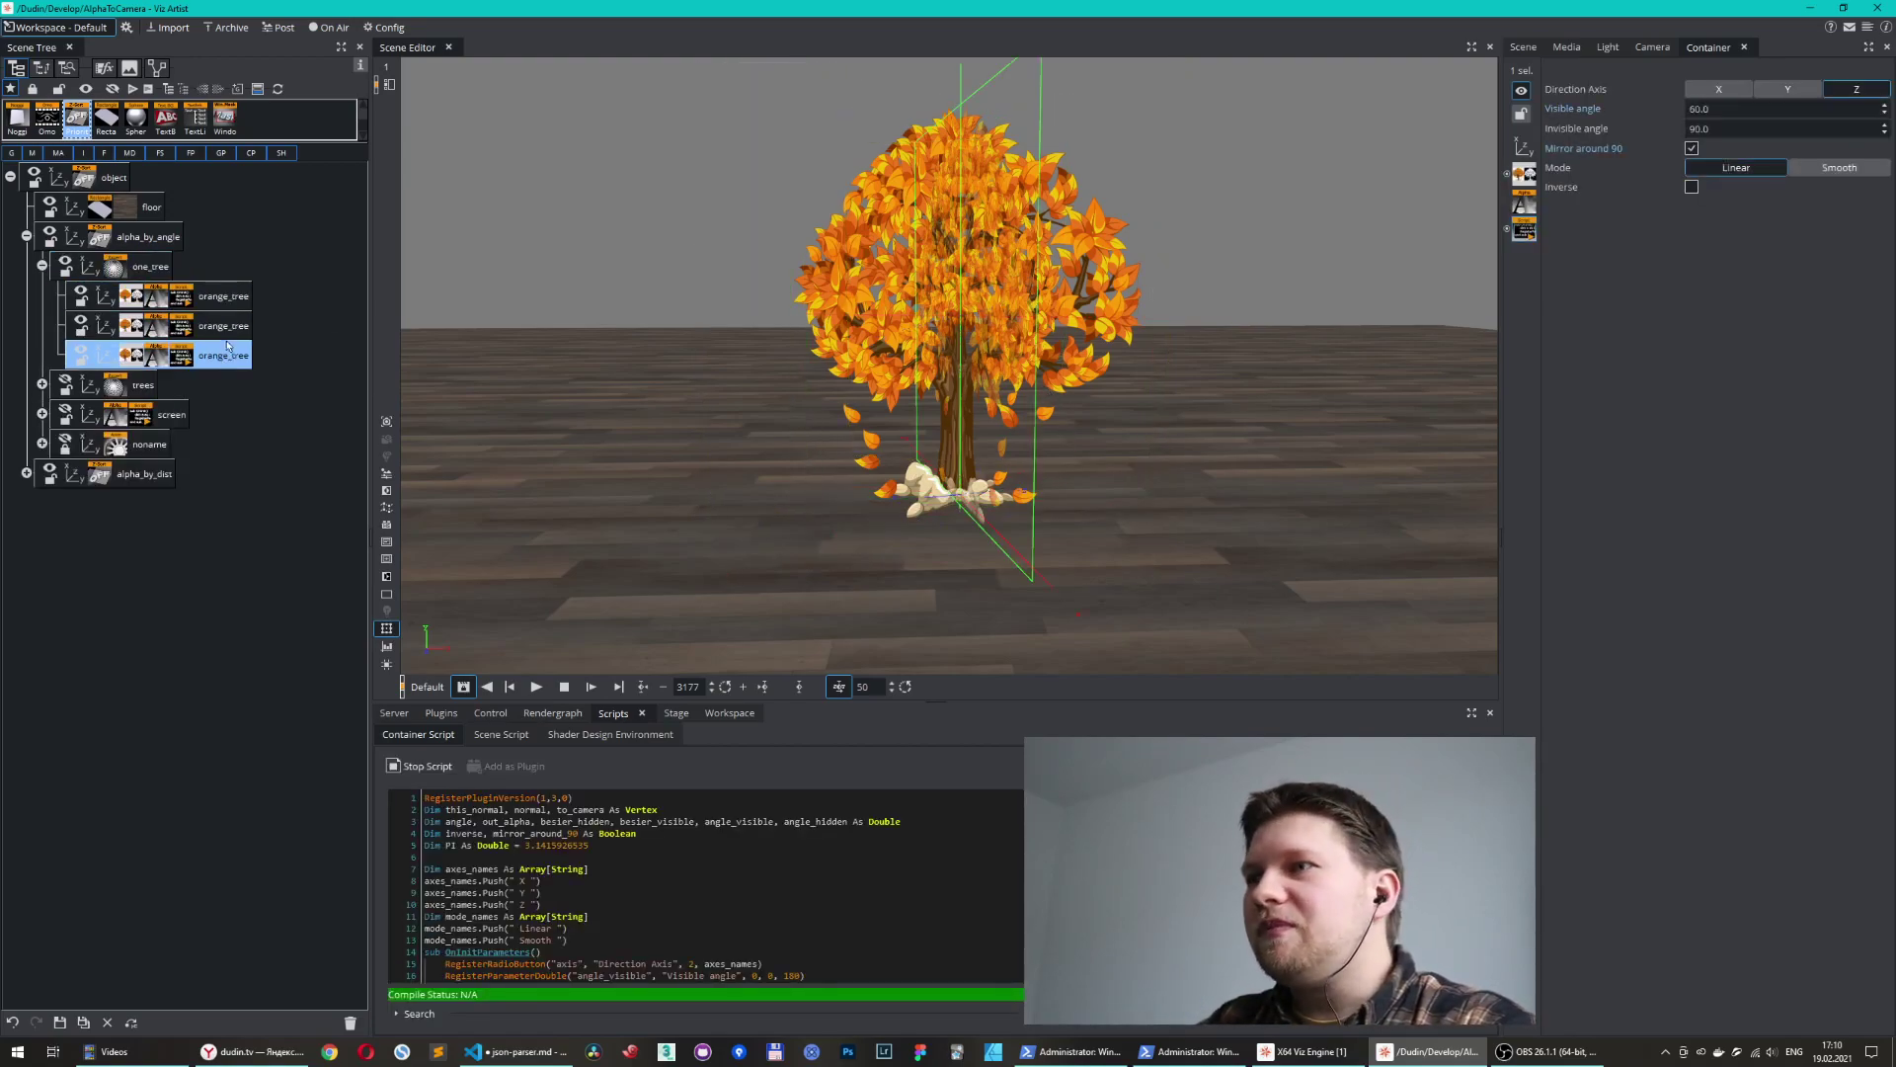
{"action": "left_click", "coordinate": [214, 299]}
{"action": "left_click", "coordinate": [218, 327]}
{"action": "left_click", "coordinate": [222, 356]}
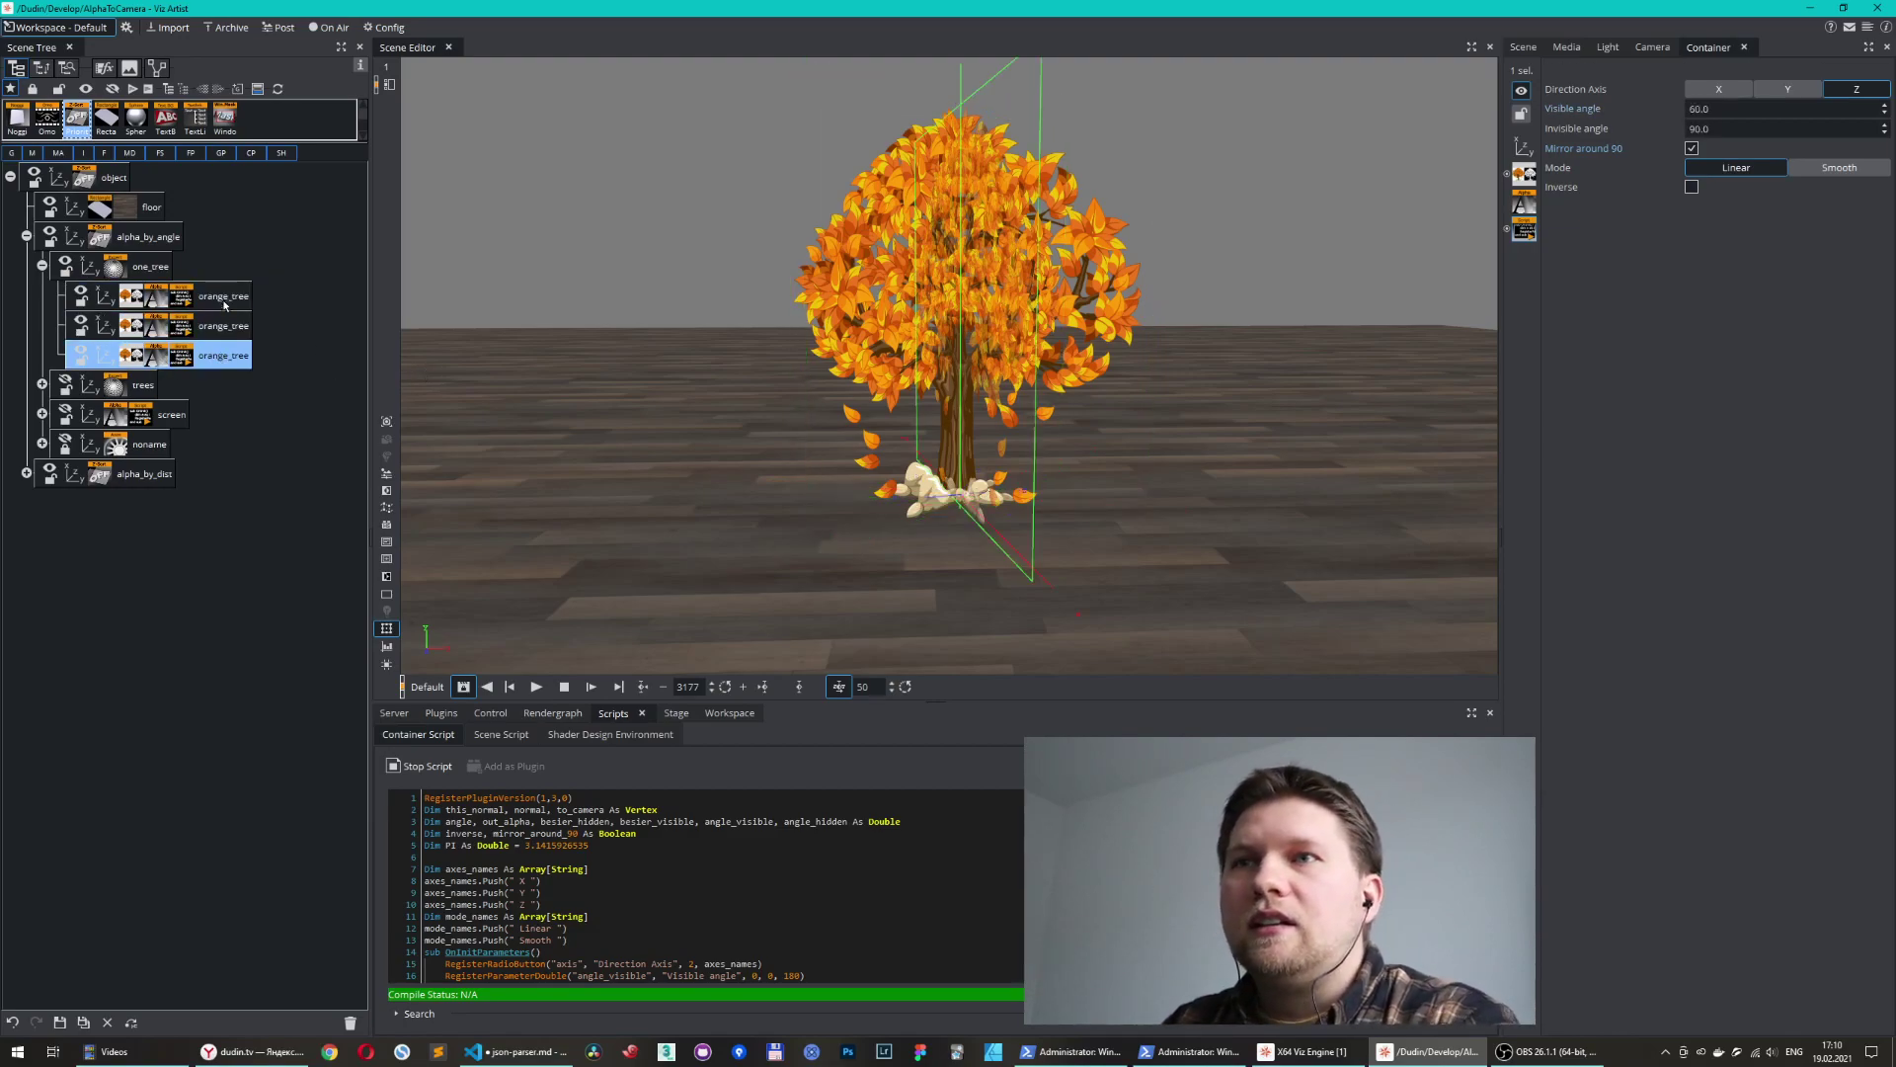
- Set the alpha of all three orange_tree containers in one_tree to 100
{"action": "left_click", "coordinate": [225, 299], "text": "shift"}
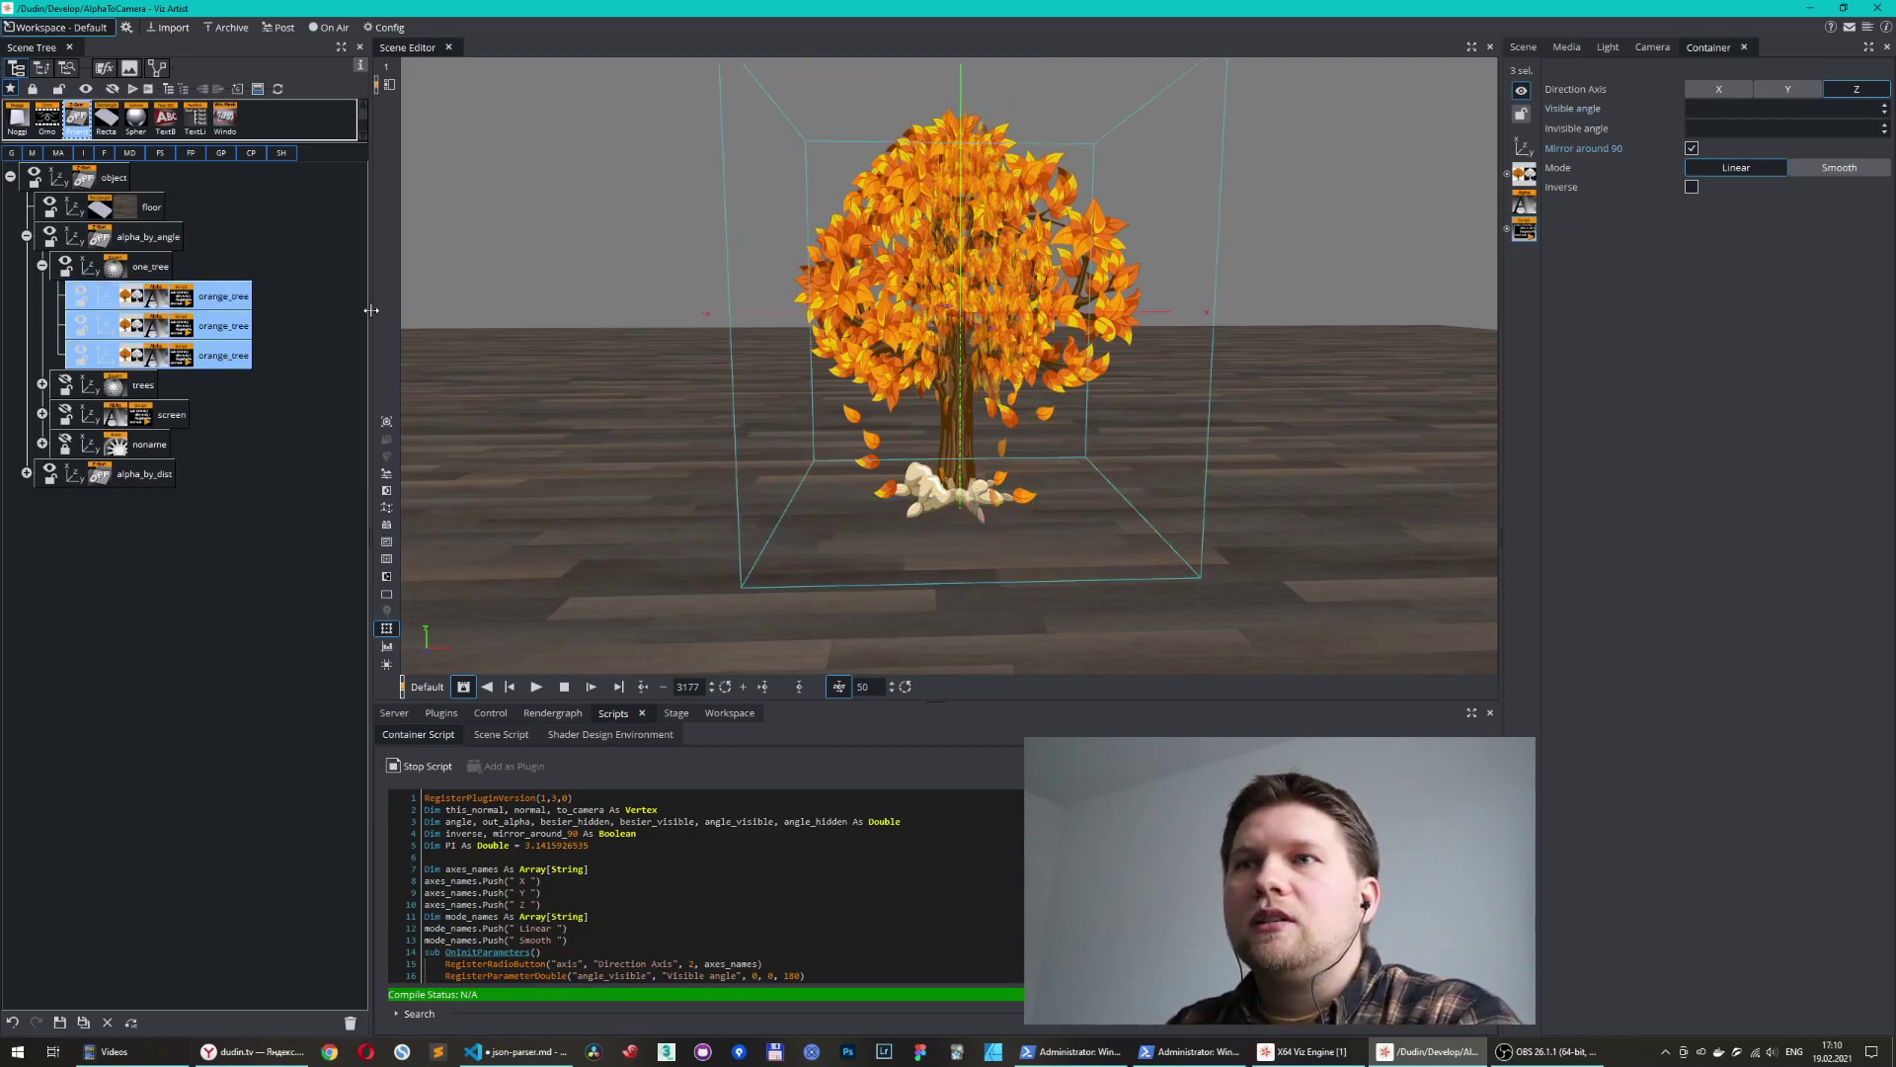
{"action": "left_click", "coordinate": [1524, 207]}
{"action": "left_click", "coordinate": [1762, 71]}
{"action": "type", "text": "100"}
{"action": "key", "text": "Return"}
- Rotate the three orange_tree planes together about Y to -16 to watch them fade into each other
{"action": "left_click", "coordinate": [1522, 147]}
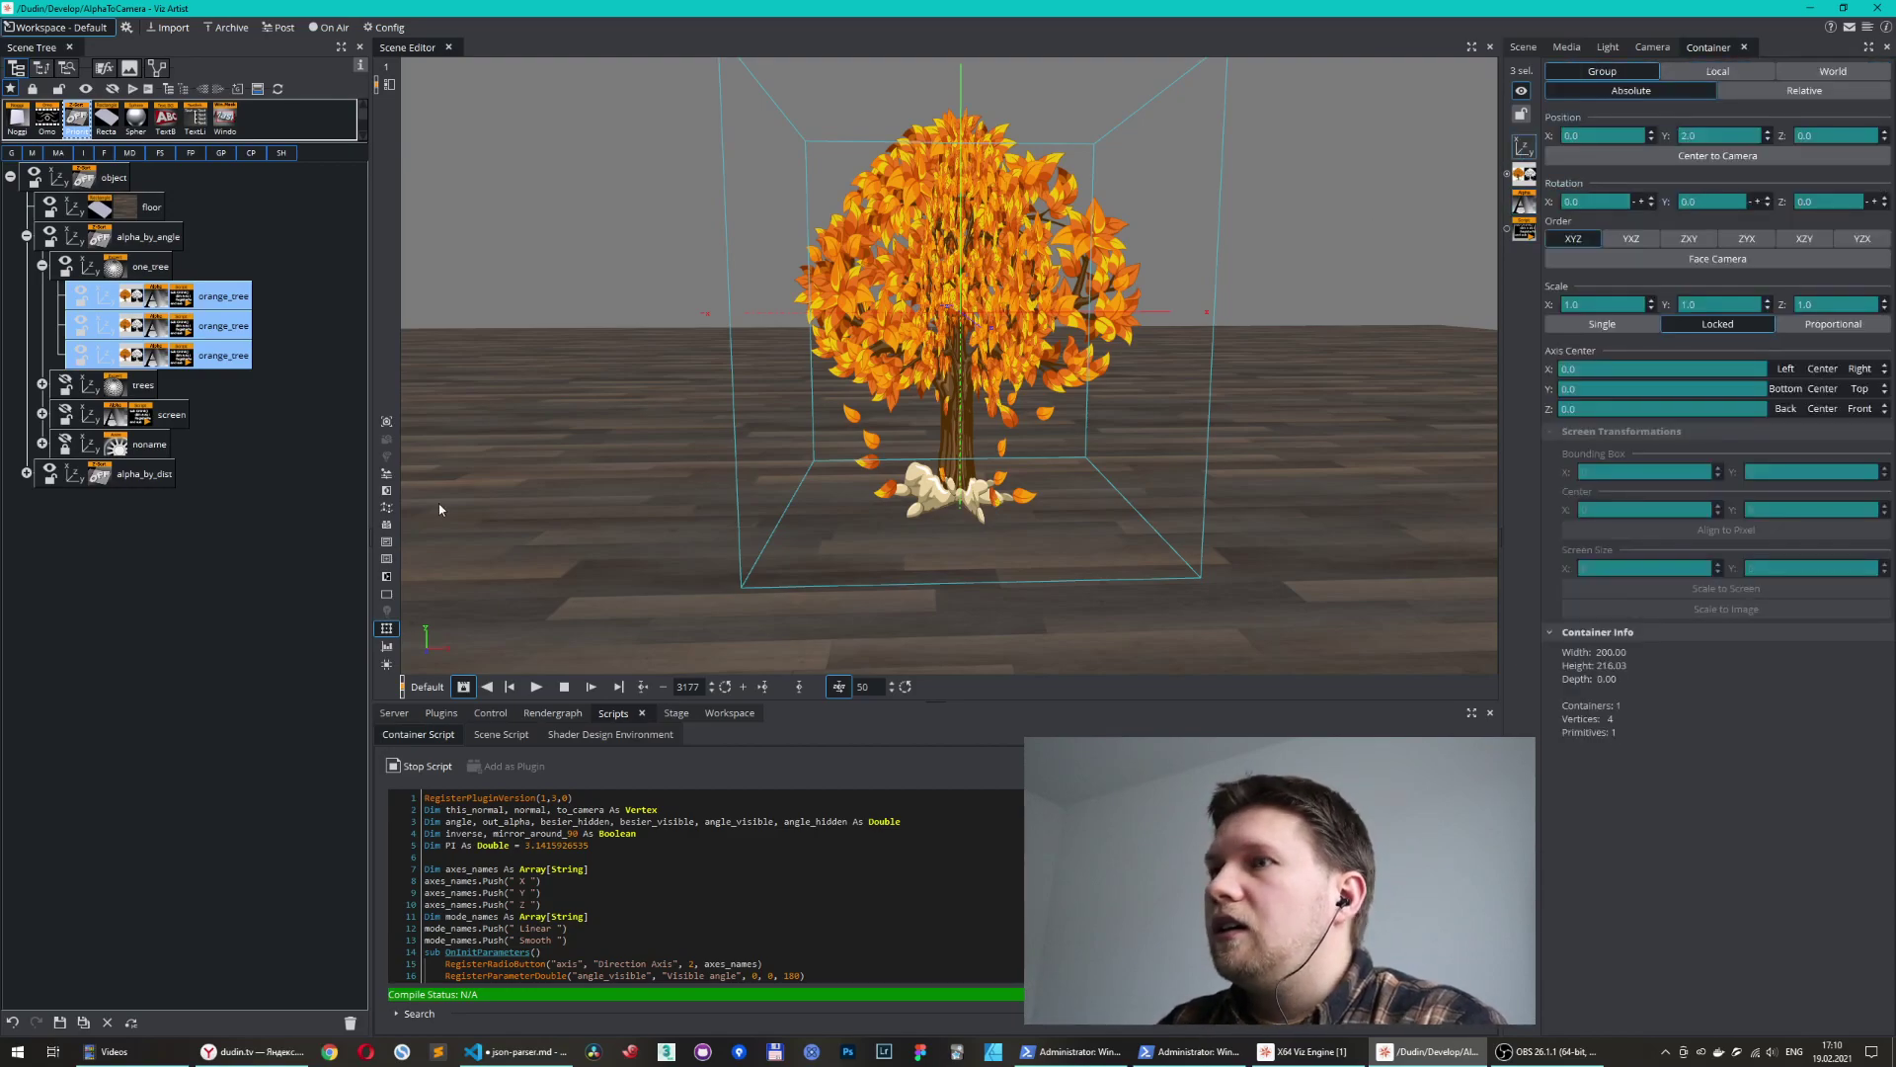
{"action": "left_click_drag", "start_coordinate": [1704, 202], "coordinate": [1687, 202]}
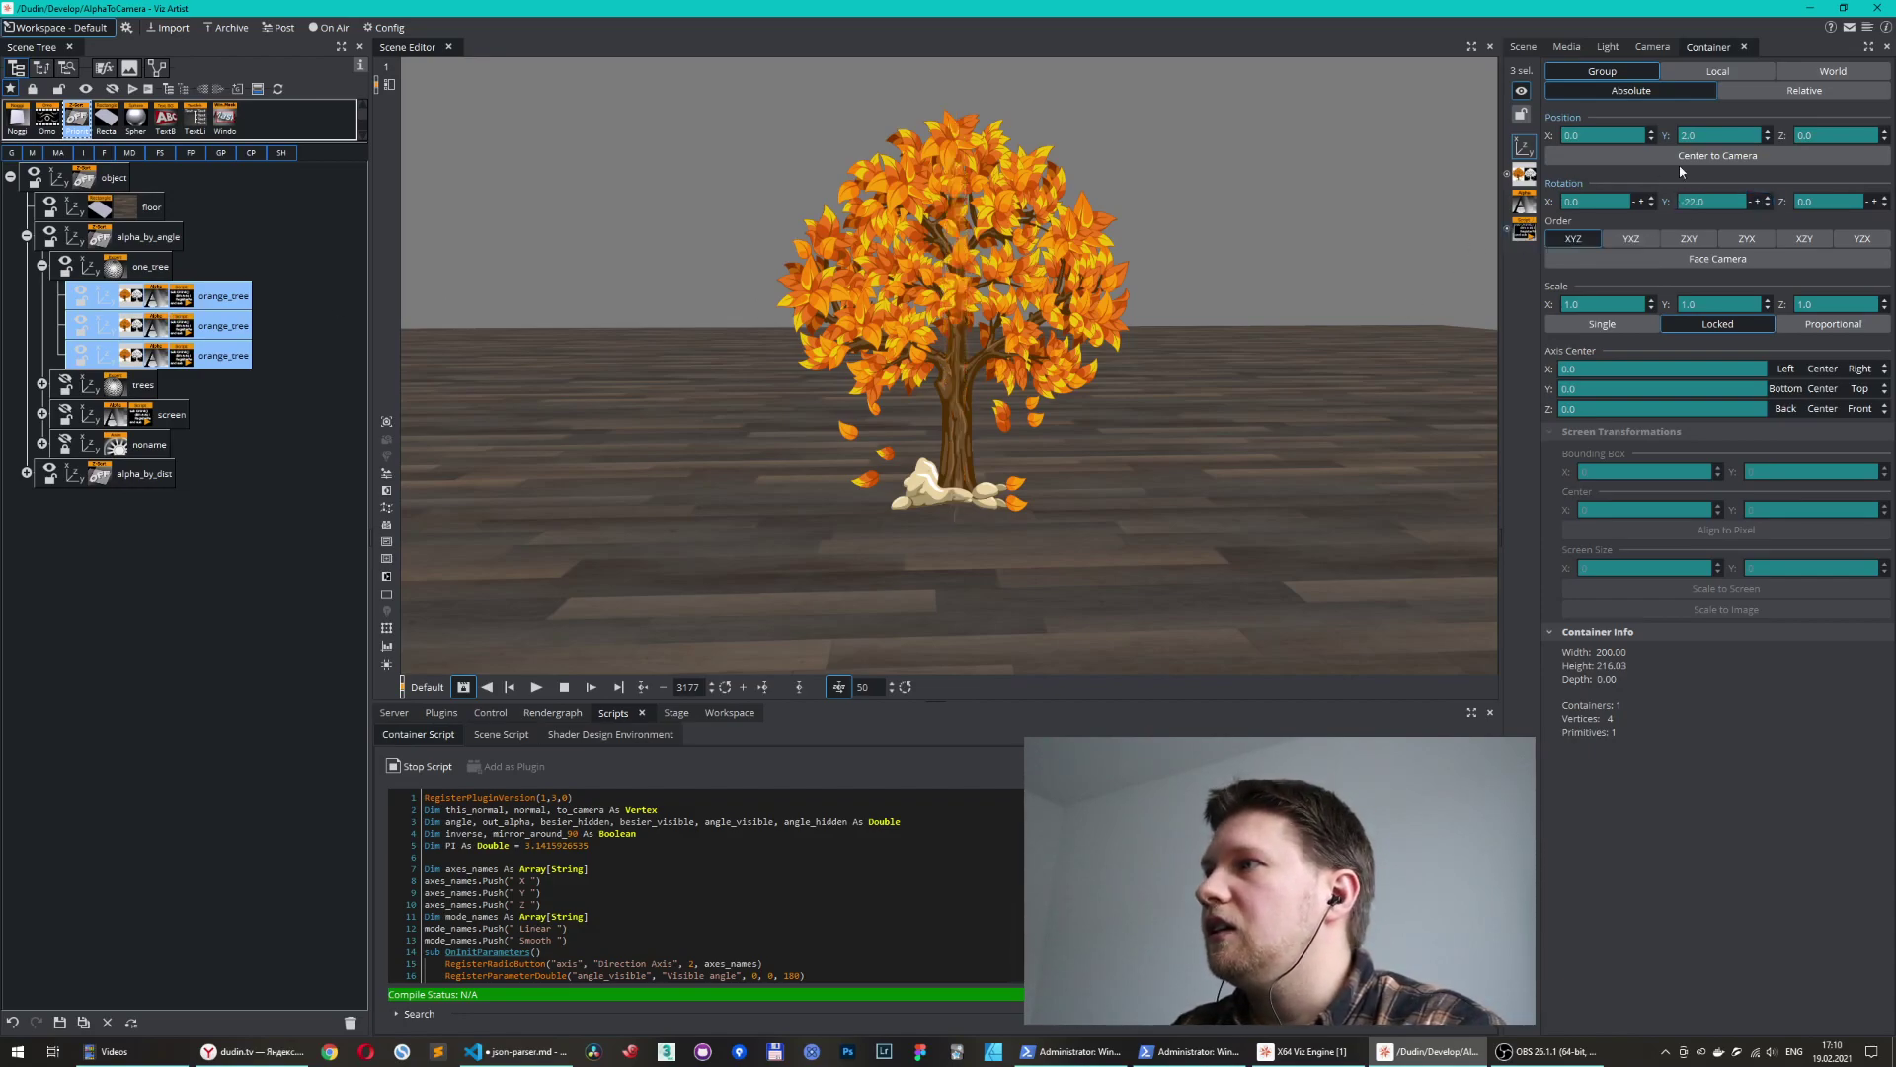
{"action": "left_click_drag", "start_coordinate": [1707, 202], "coordinate": [1751, 194]}
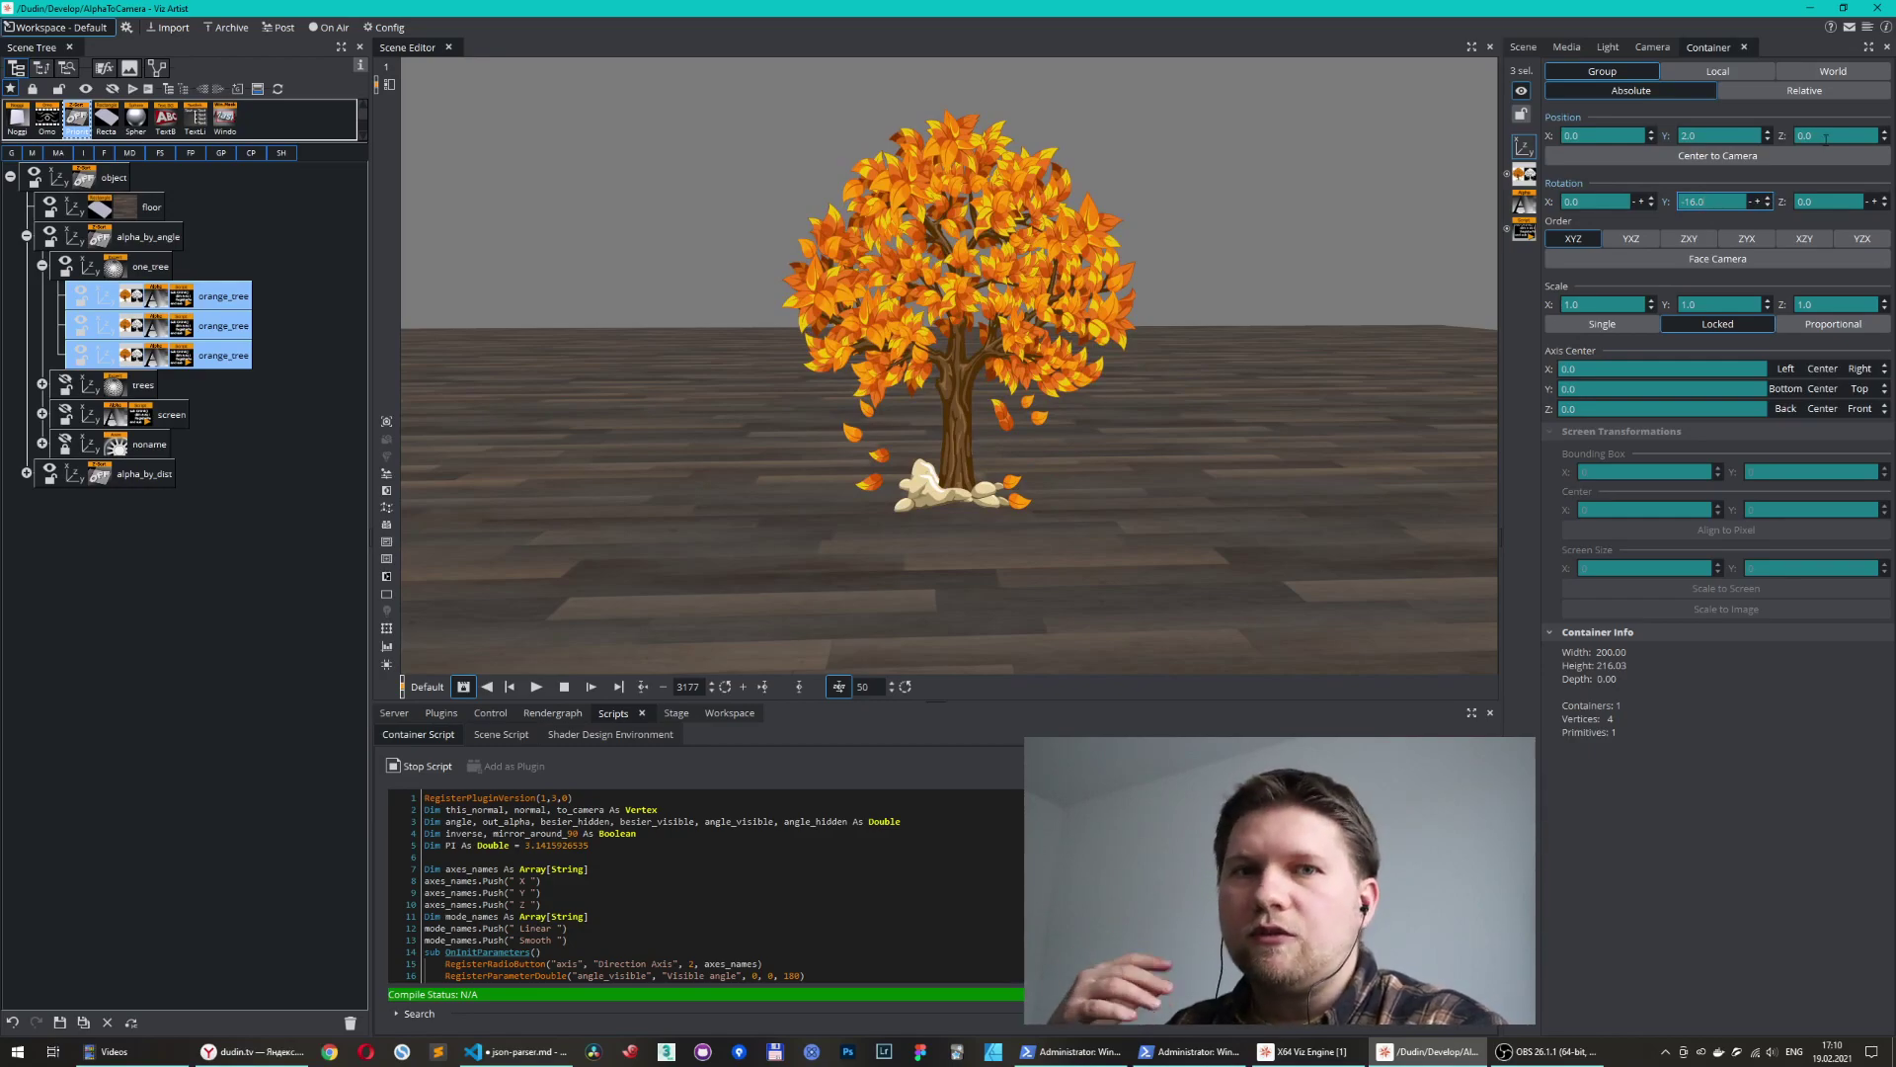
- Move the three orange_tree planes back to a Z position of -765 and set their Y rotation to -144
{"action": "left_click_drag", "start_coordinate": [1825, 138], "coordinate": [1319, 182]}
{"action": "left_click_drag", "start_coordinate": [1711, 203], "coordinate": [1610, 234]}
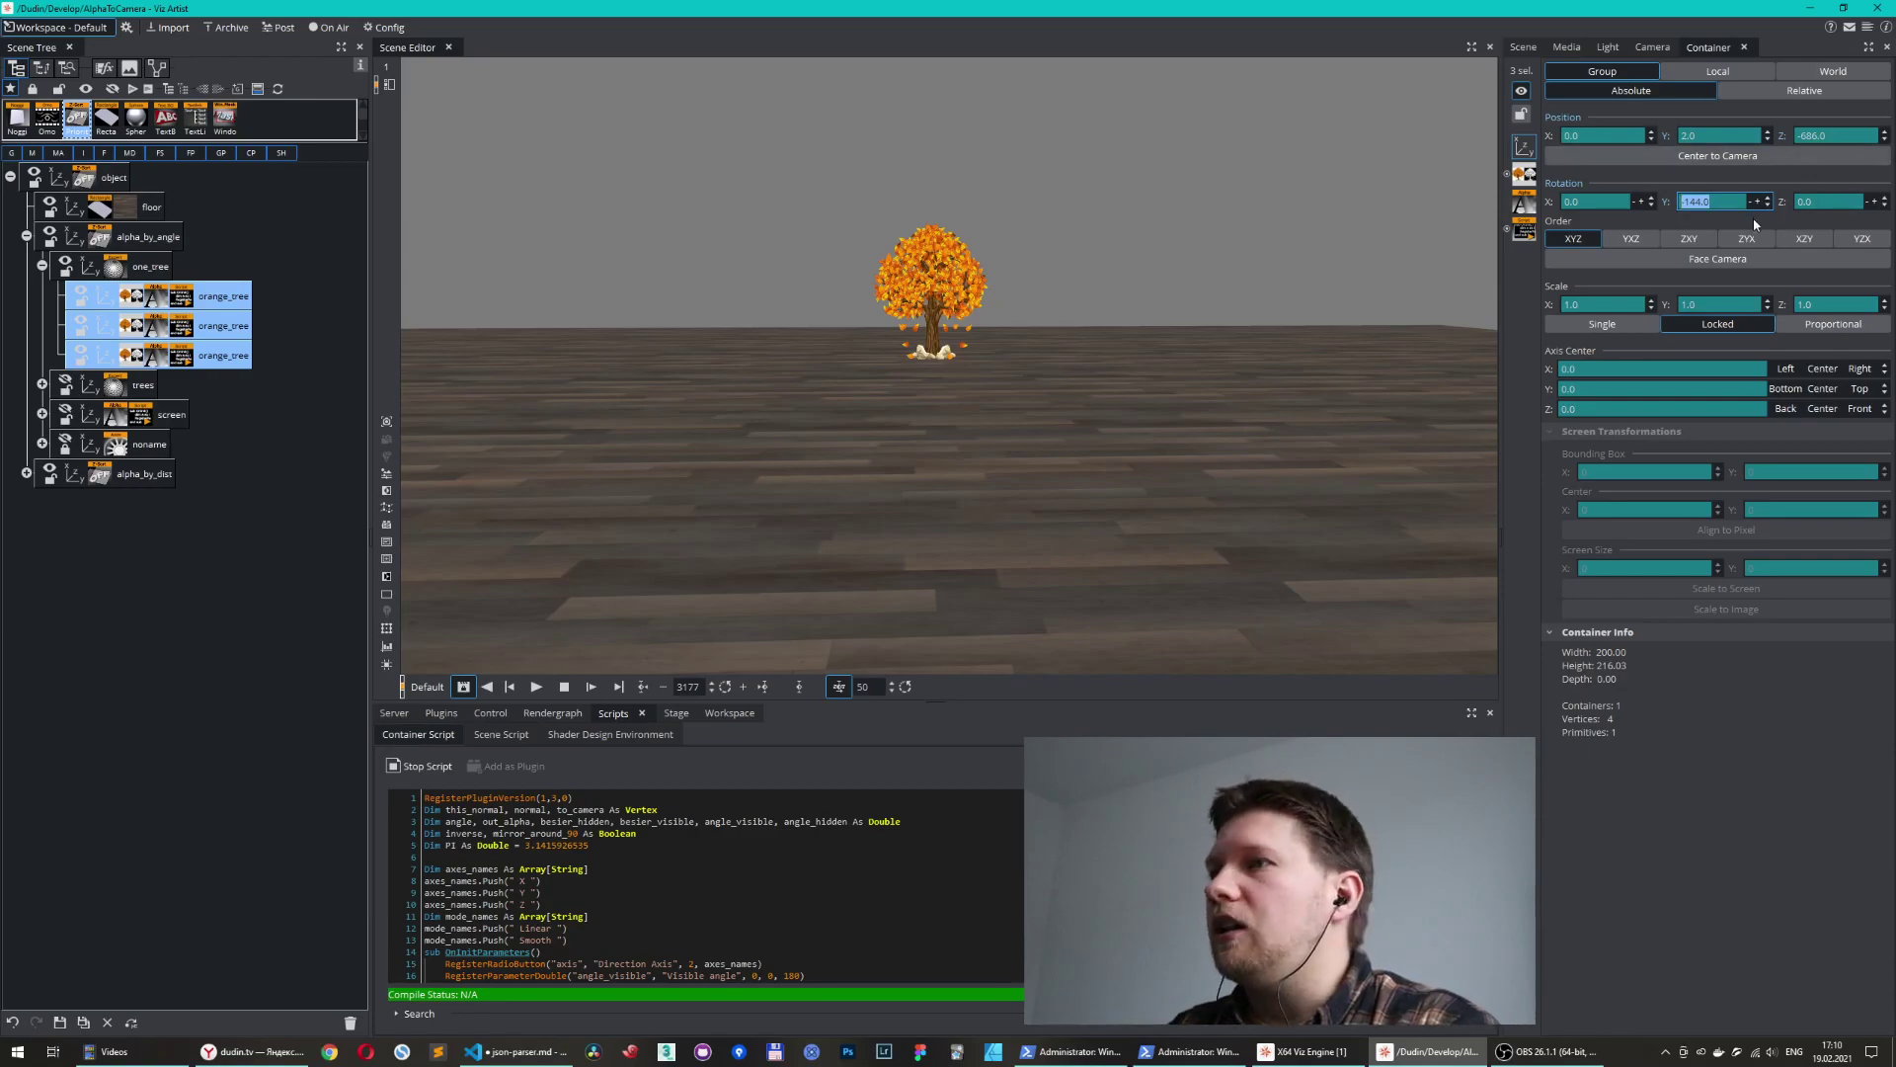
{"action": "mouse_move", "coordinate": [1822, 141]}
{"action": "left_mouse_down"}
{"action": "mouse_move", "coordinate": [1892, 141]}
{"action": "mouse_move", "coordinate": [1813, 140]}
{"action": "left_mouse_up"}
- Check the rendering performance display, and bring the three orange_tree planes forward to a Z position of 46
{"action": "left_click", "coordinate": [386, 646]}
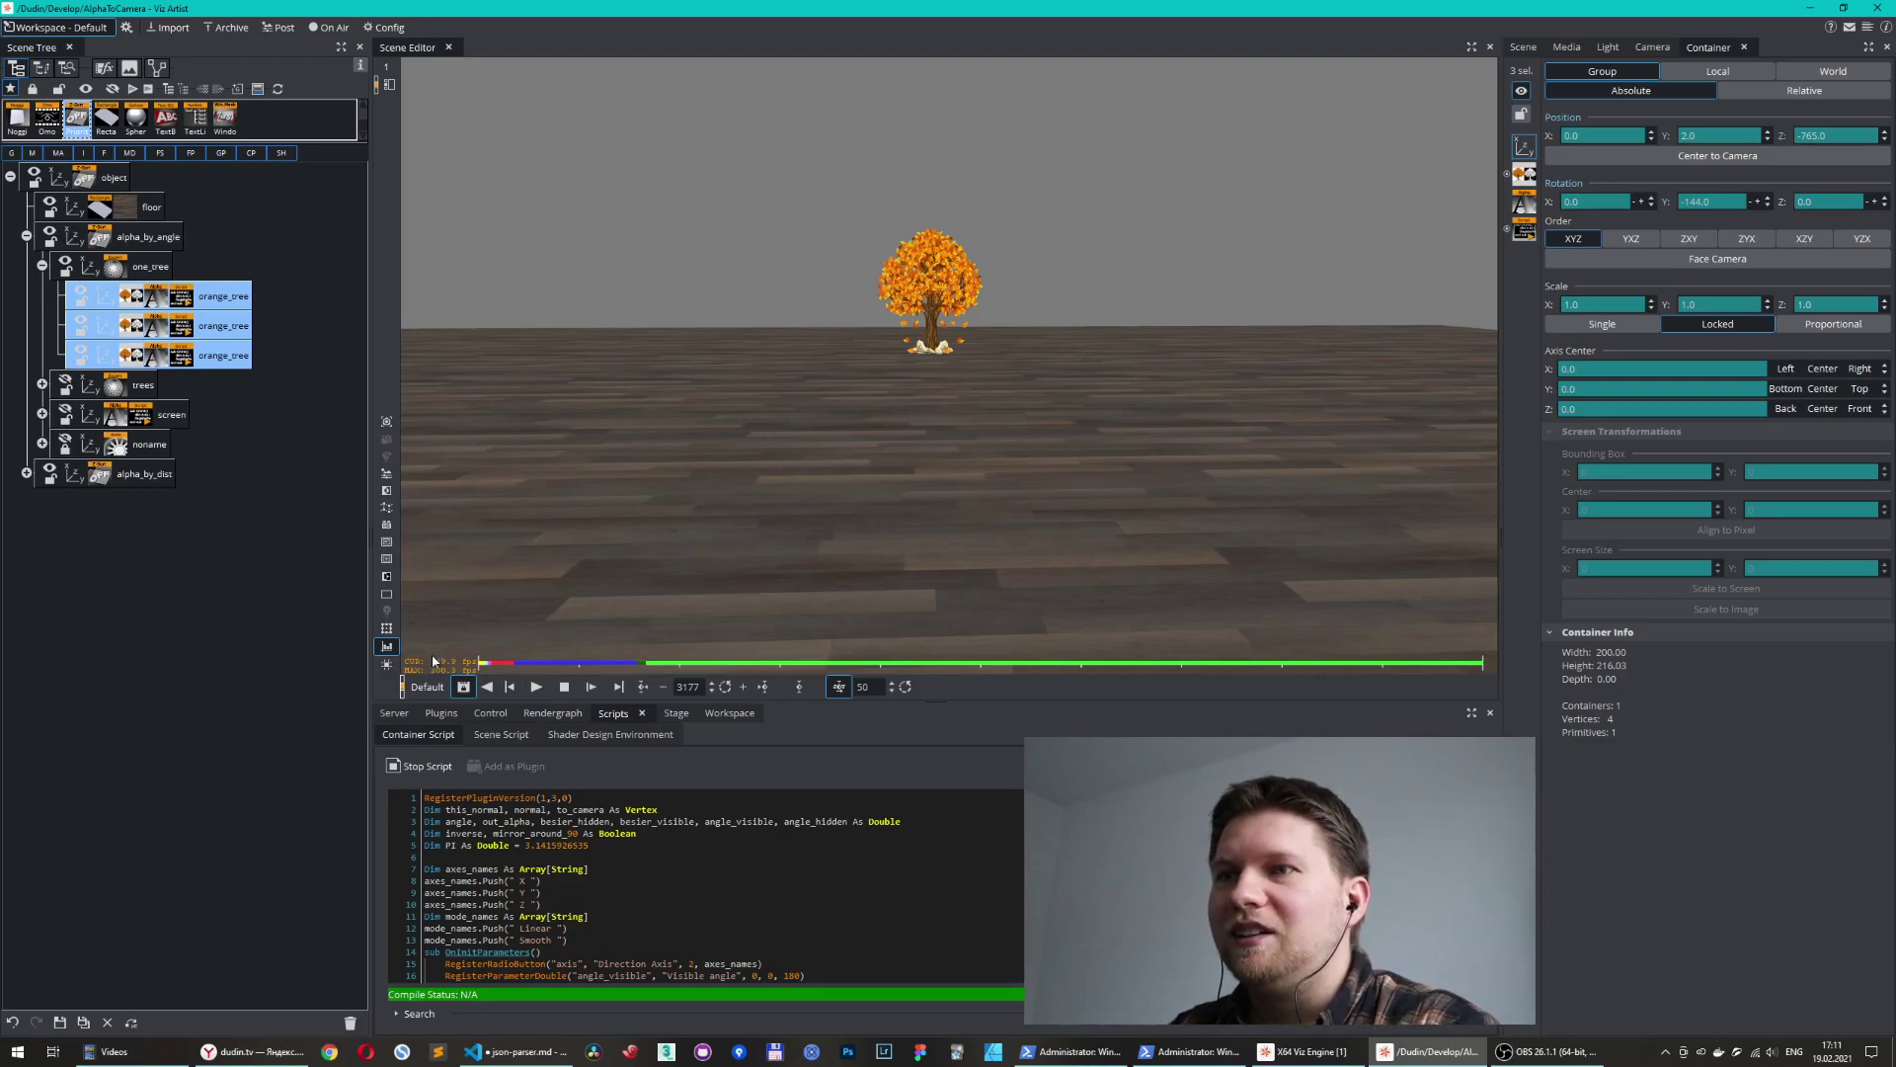
{"action": "left_click", "coordinate": [387, 646]}
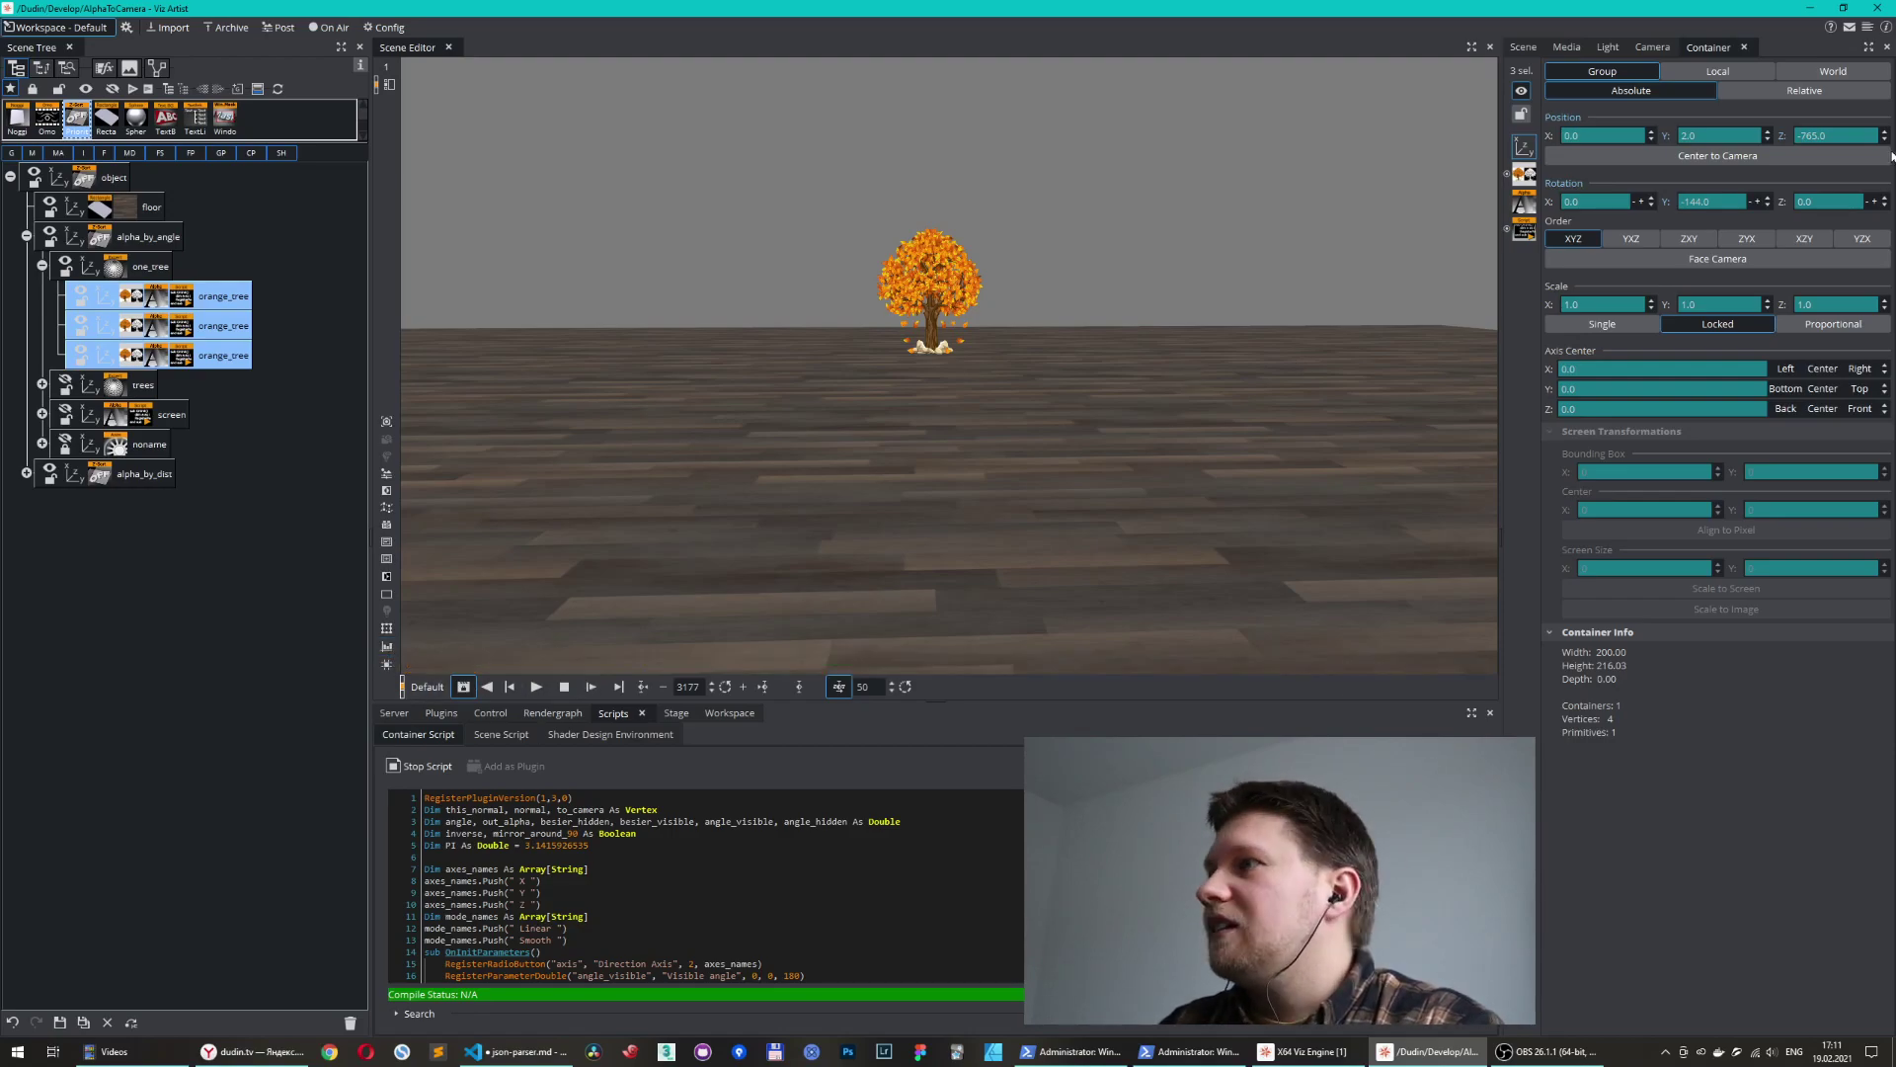
{"action": "left_click", "coordinate": [1853, 141]}
{"action": "mouse_move", "coordinate": [1817, 139]}
{"action": "left_mouse_down"}
{"action": "mouse_move", "coordinate": [1794, 136]}
{"action": "mouse_move", "coordinate": [1876, 143]}
{"action": "mouse_move", "coordinate": [1843, 149]}
{"action": "left_mouse_up"}
{"action": "left_click", "coordinate": [42, 267]}
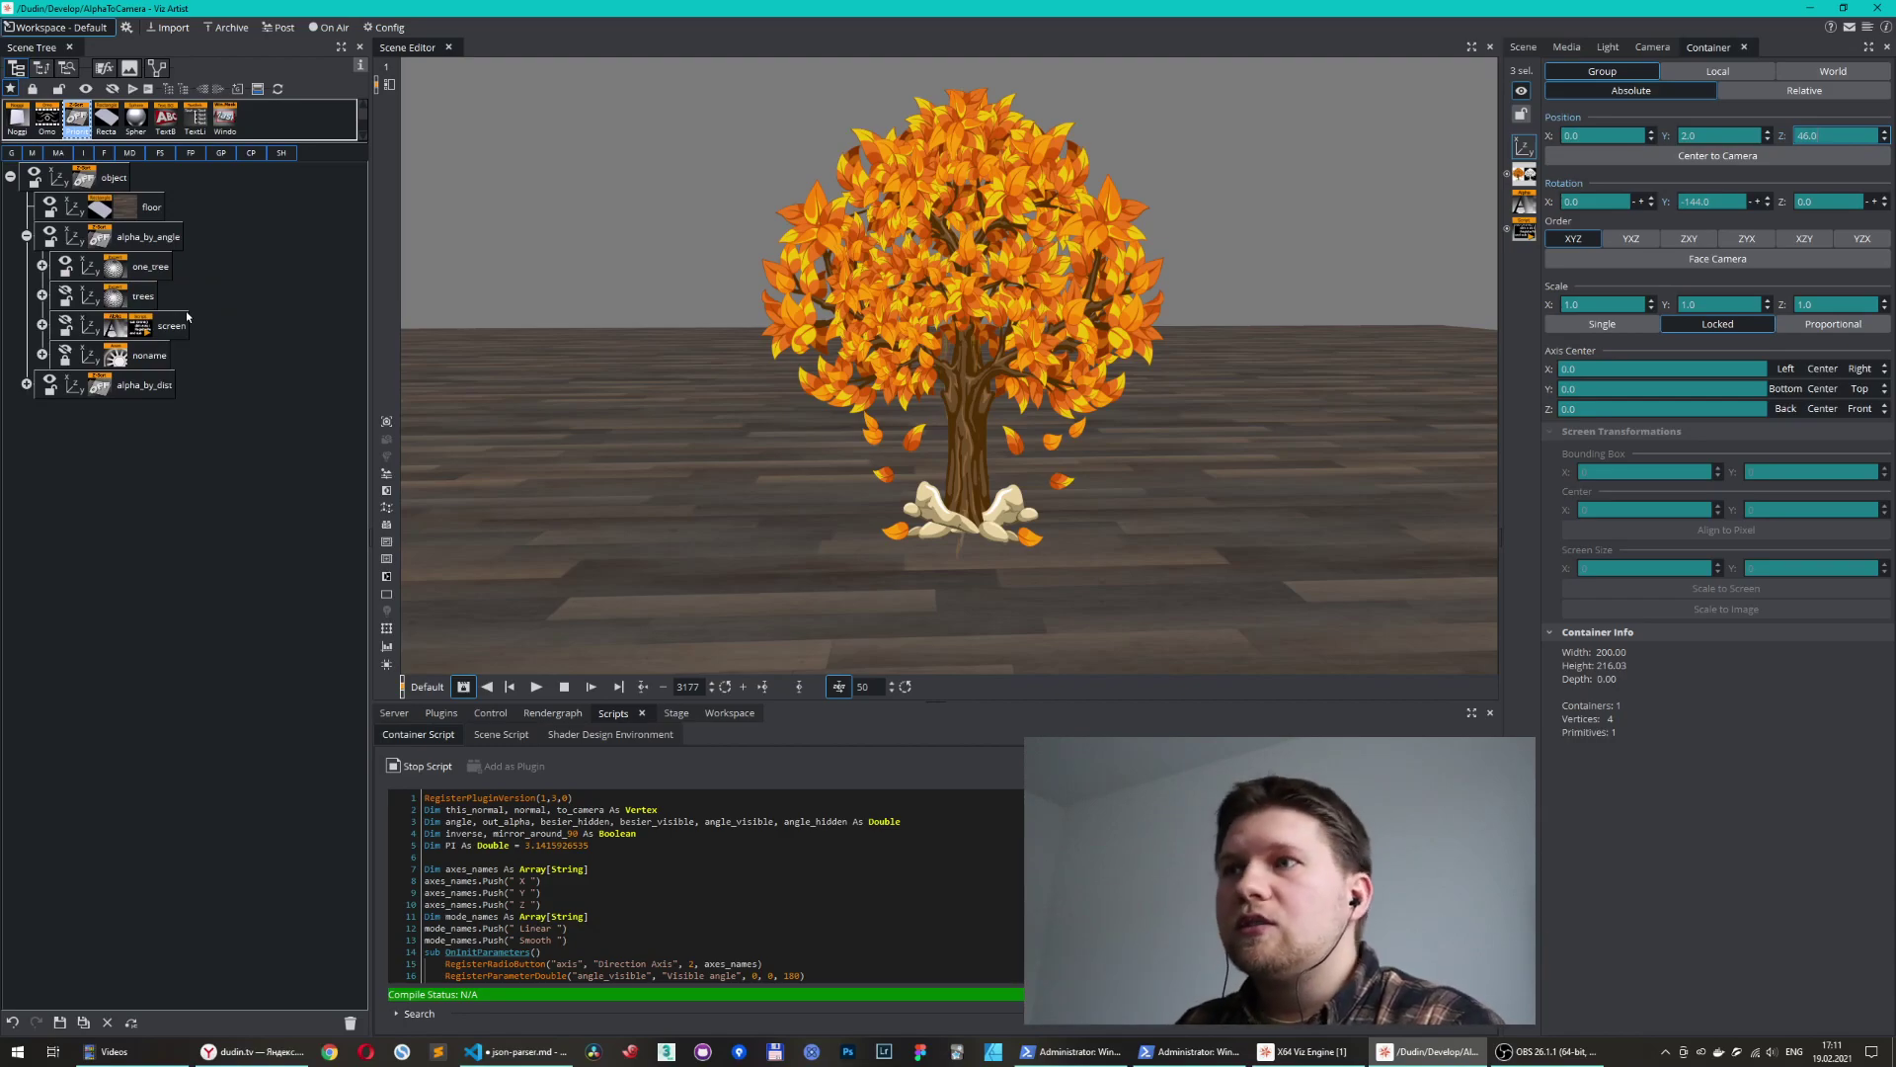
- Open the AlphaByCamera_viz4 scene from the Develop folder, saving the changes to AlphaToCamera
{"action": "left_click", "coordinate": [393, 713]}
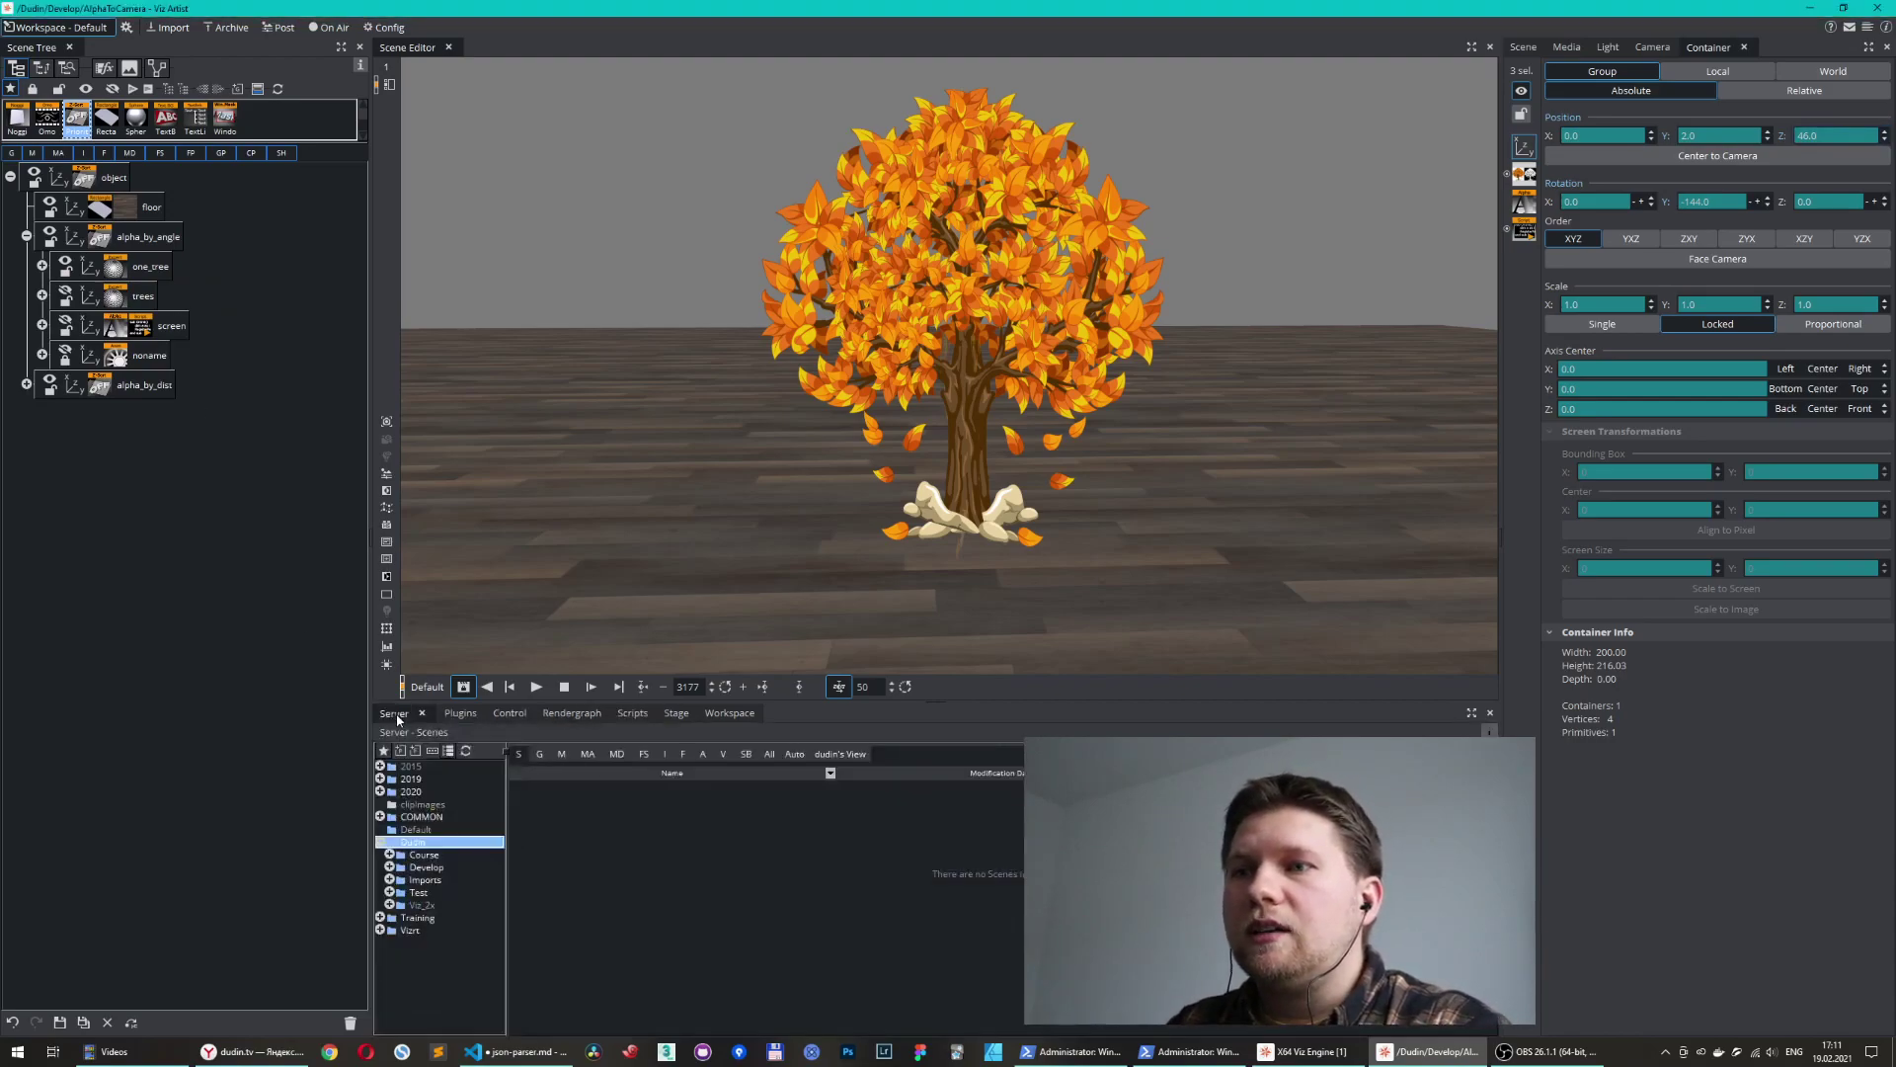
{"action": "left_click", "coordinate": [428, 867]}
{"action": "double_click", "coordinate": [682, 829]}
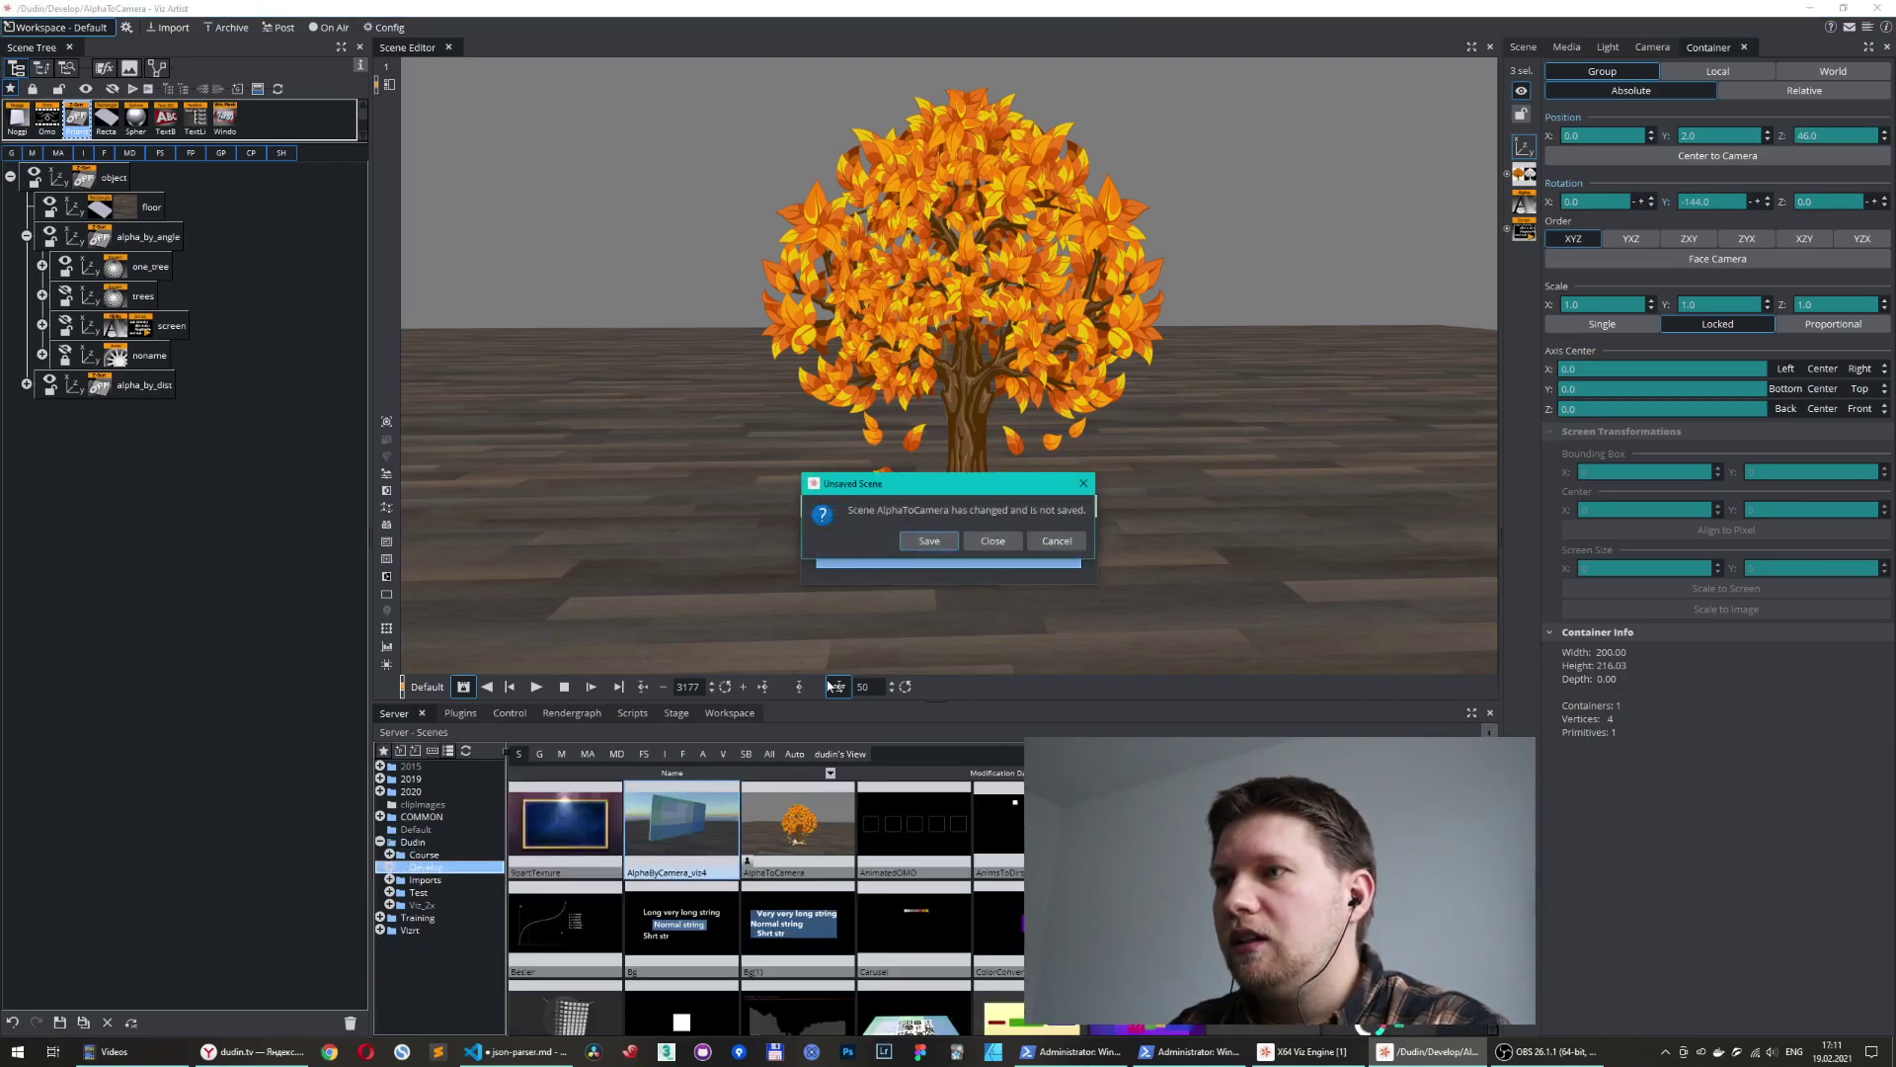
{"action": "left_click", "coordinate": [931, 541]}
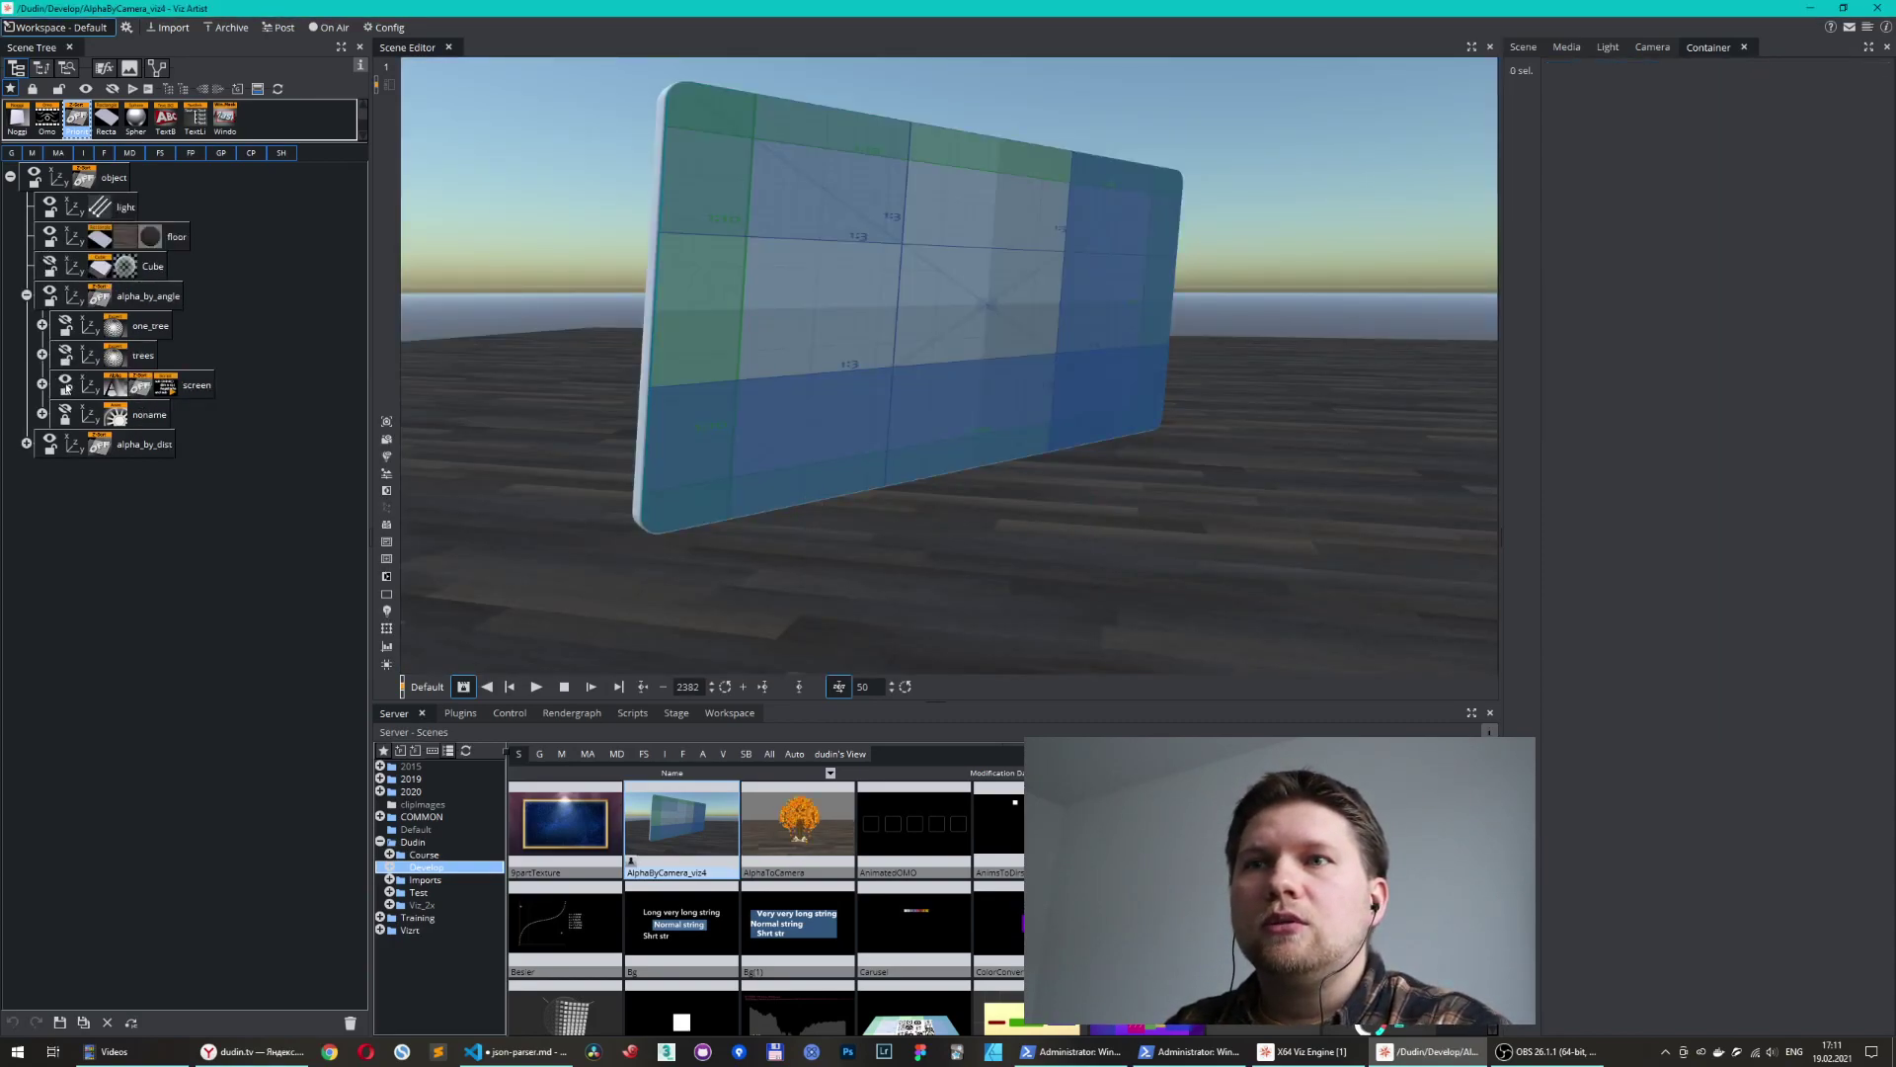
- Hide the screen container and display the Cube with its bounding box
{"action": "left_click", "coordinate": [66, 386]}
{"action": "left_click", "coordinate": [122, 281]}
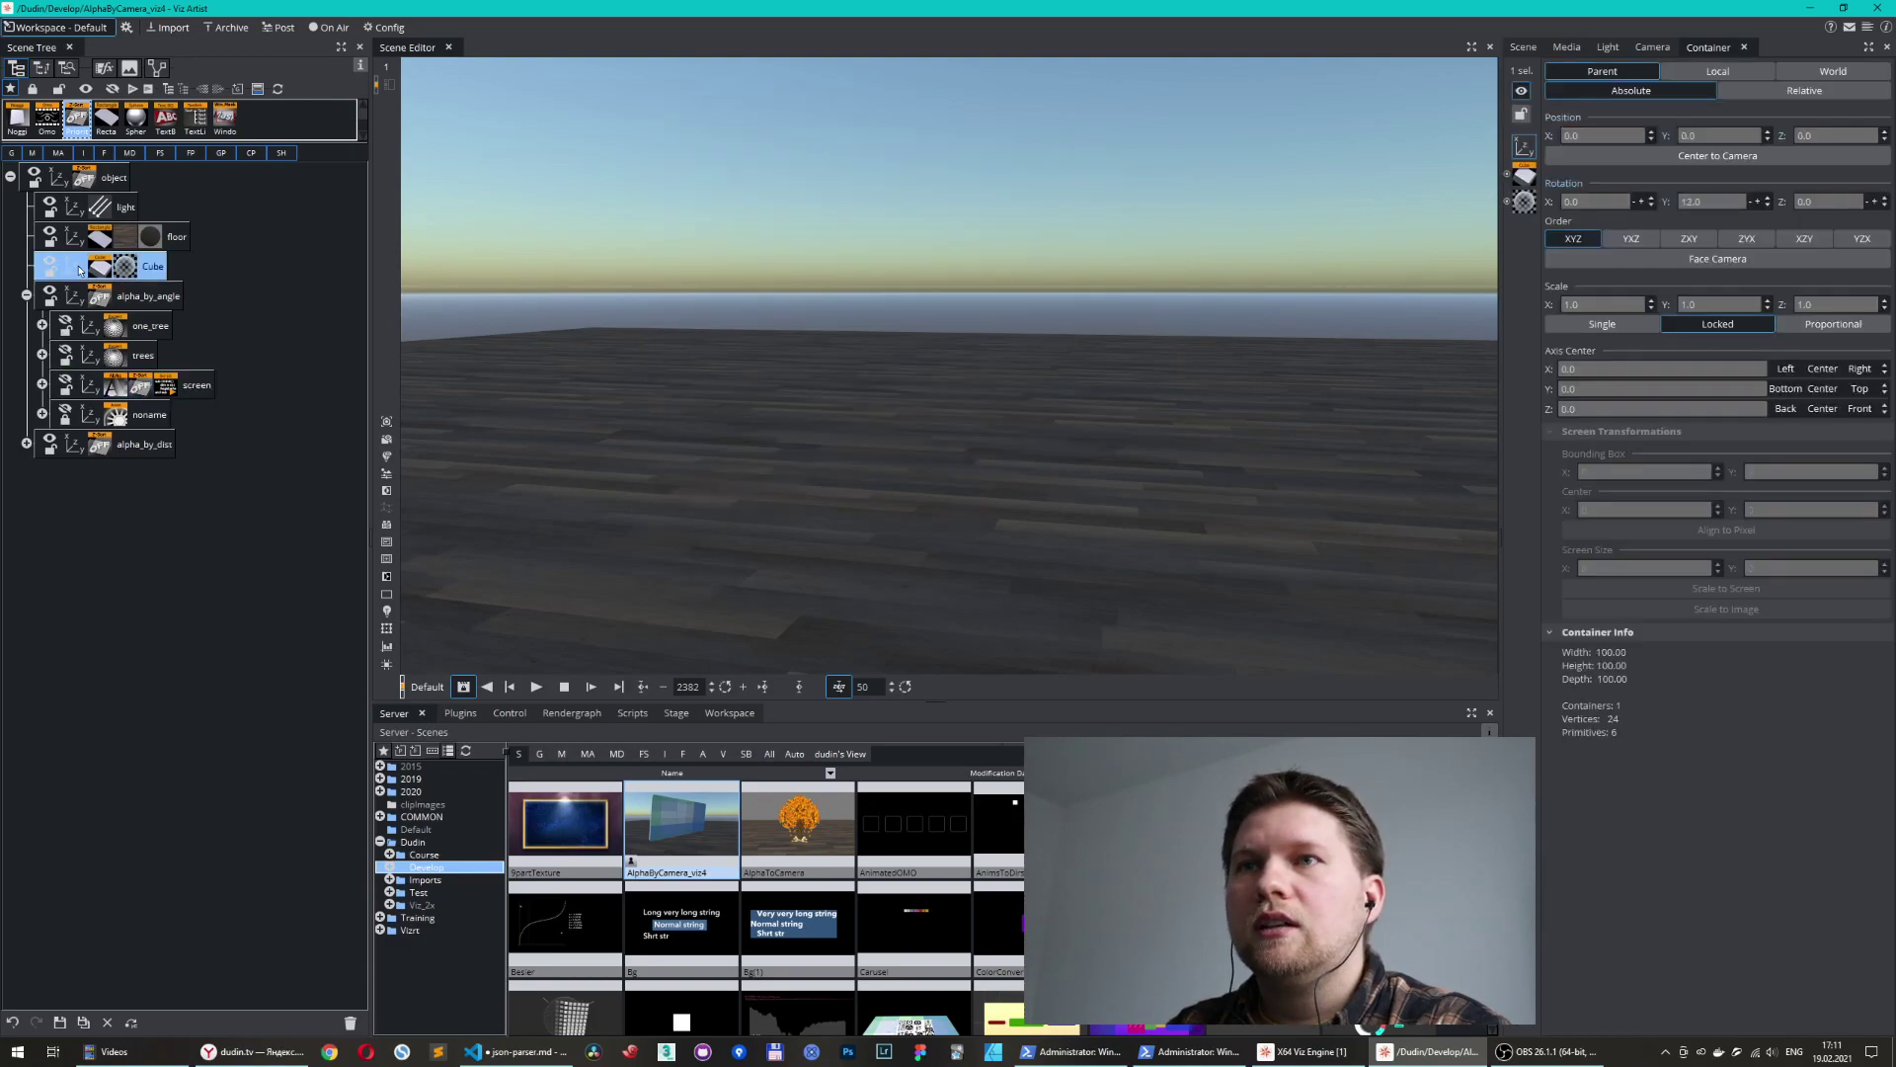
{"action": "left_click", "coordinate": [387, 648]}
{"action": "left_click", "coordinate": [387, 647]}
{"action": "left_click", "coordinate": [386, 630]}
- Set the Cube material's Alpha Fresnel Power to 0 and turn the Cube about Y to expose a second side
{"action": "left_click", "coordinate": [1525, 206]}
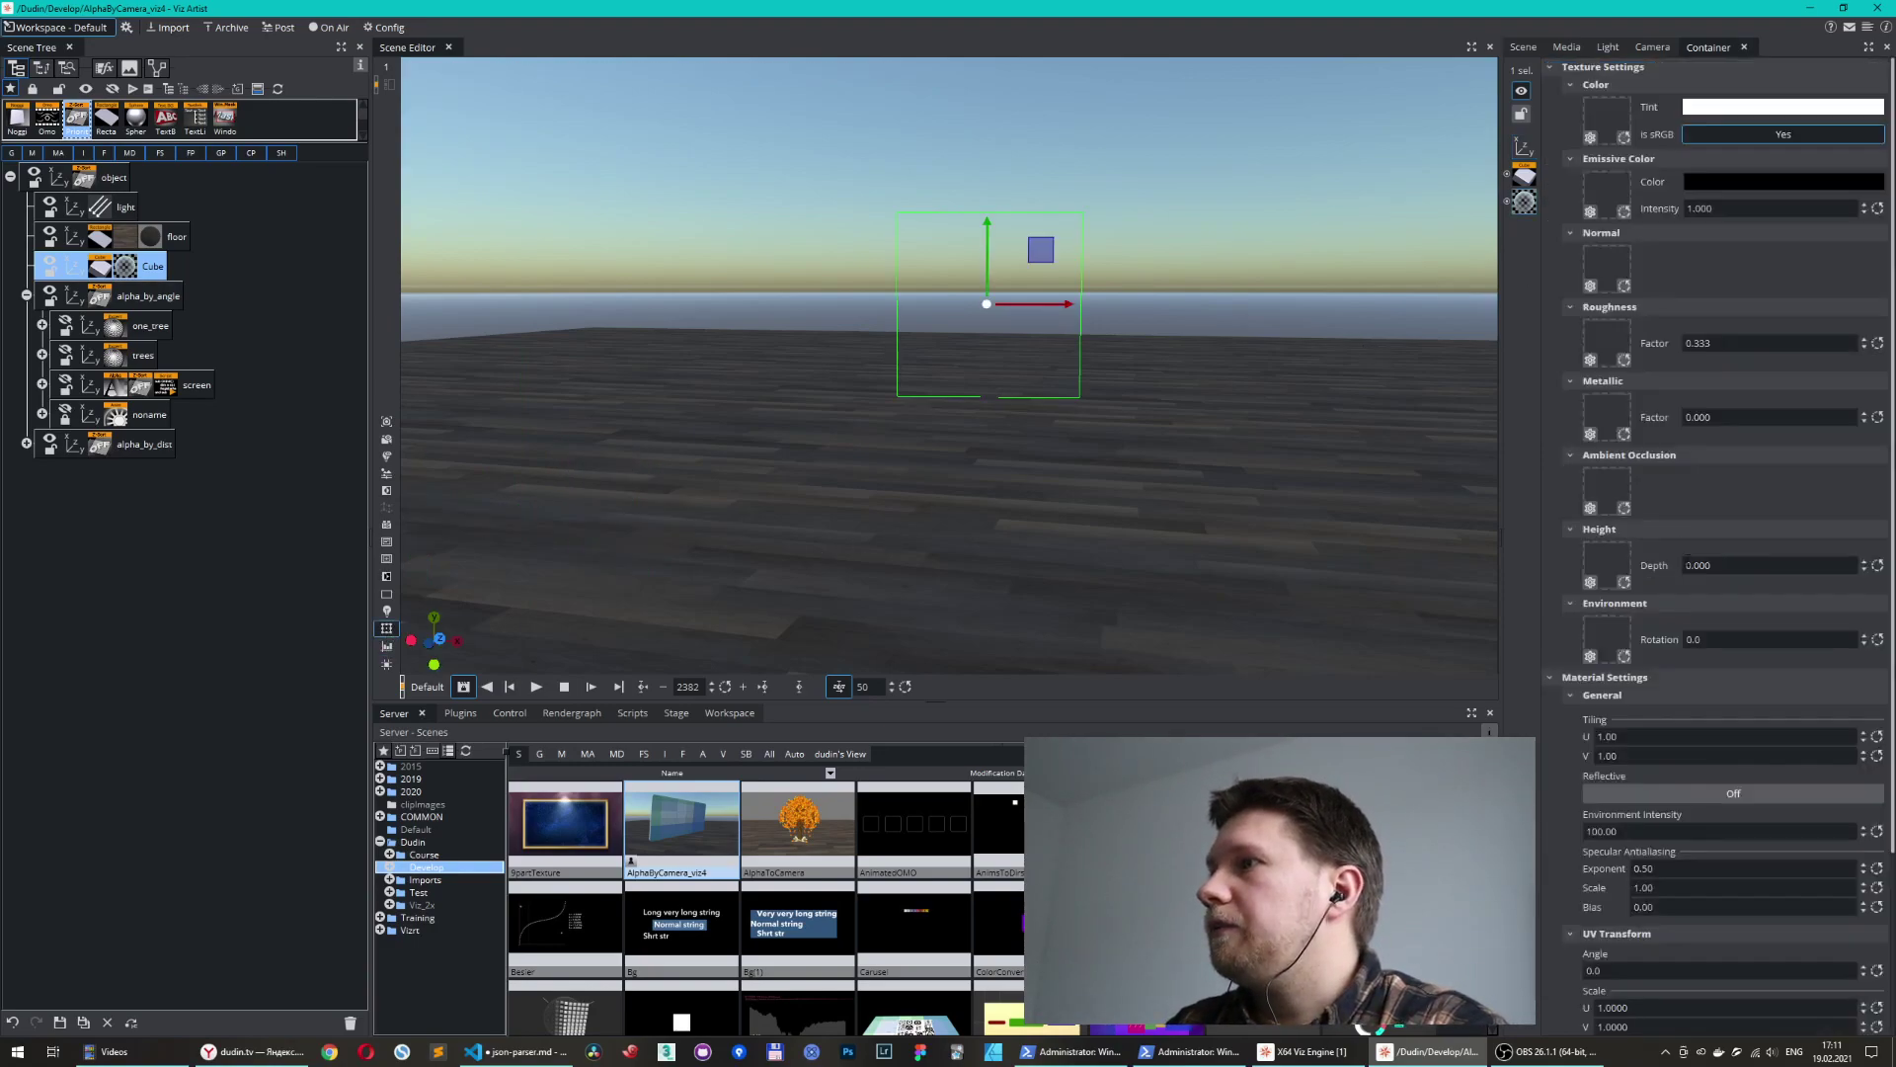
{"action": "scroll", "coordinate": [1822, 908], "scroll_direction": "down", "scroll_amount": 3}
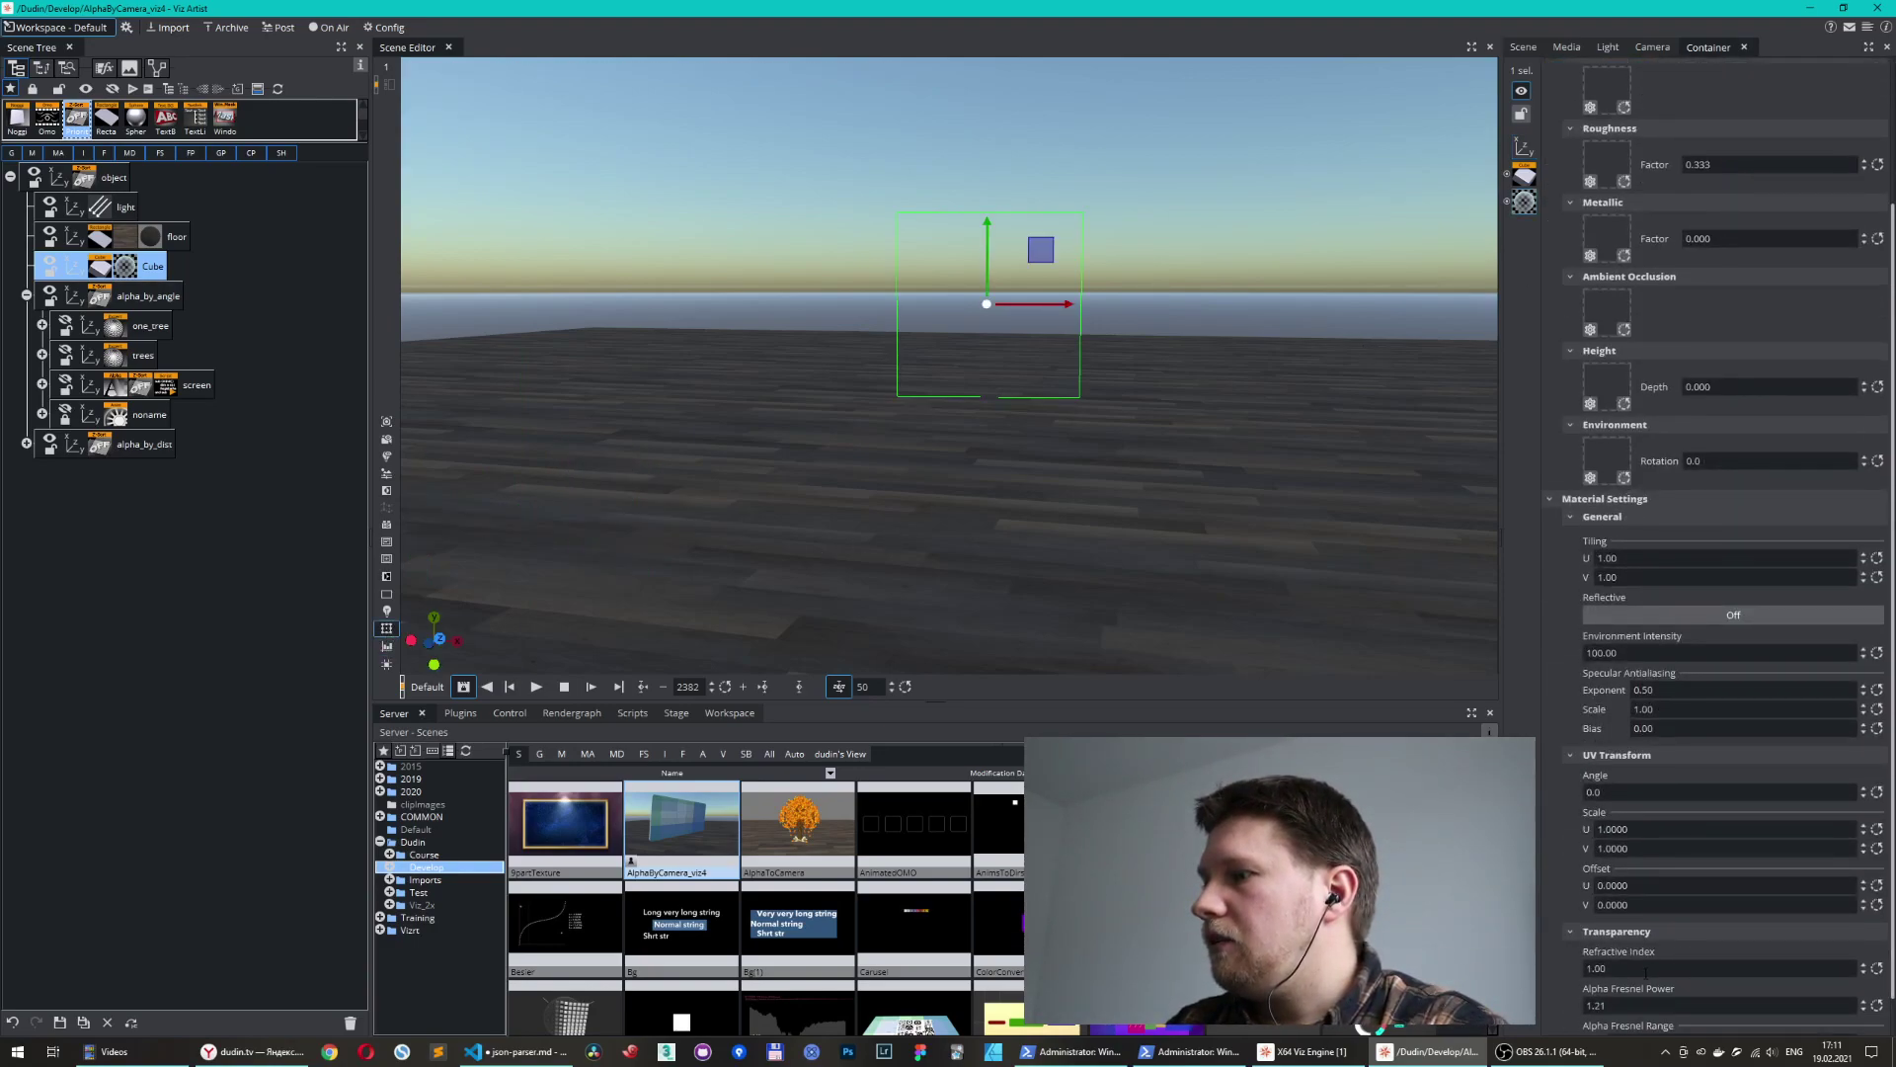
{"action": "left_click_drag", "start_coordinate": [1648, 960], "coordinate": [1471, 956]}
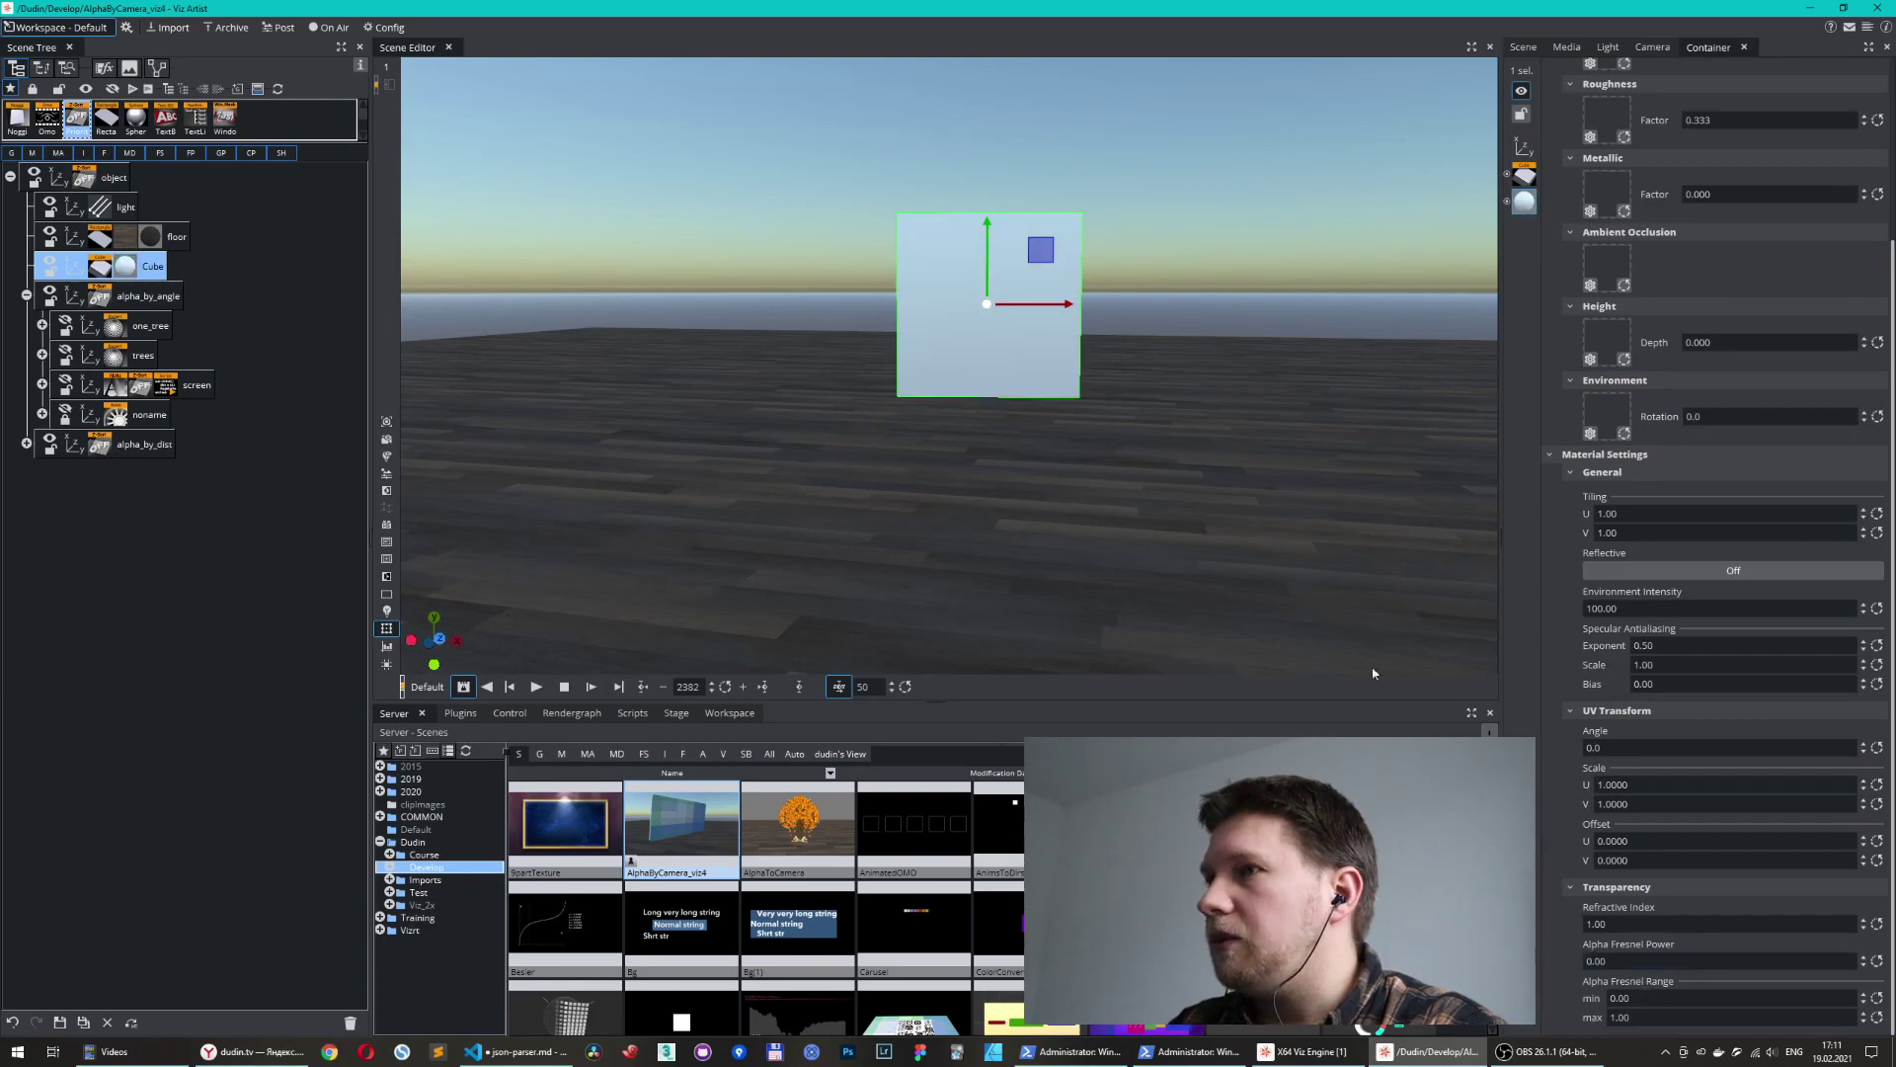
{"action": "left_click", "coordinate": [1522, 148]}
{"action": "mouse_move", "coordinate": [1696, 204]}
{"action": "left_mouse_down"}
{"action": "mouse_move", "coordinate": [1753, 209]}
{"action": "mouse_move", "coordinate": [1715, 208]}
{"action": "left_mouse_up"}
- Raise the Cube material's Alpha Fresnel Power to about 1.3
{"action": "left_click", "coordinate": [1525, 208]}
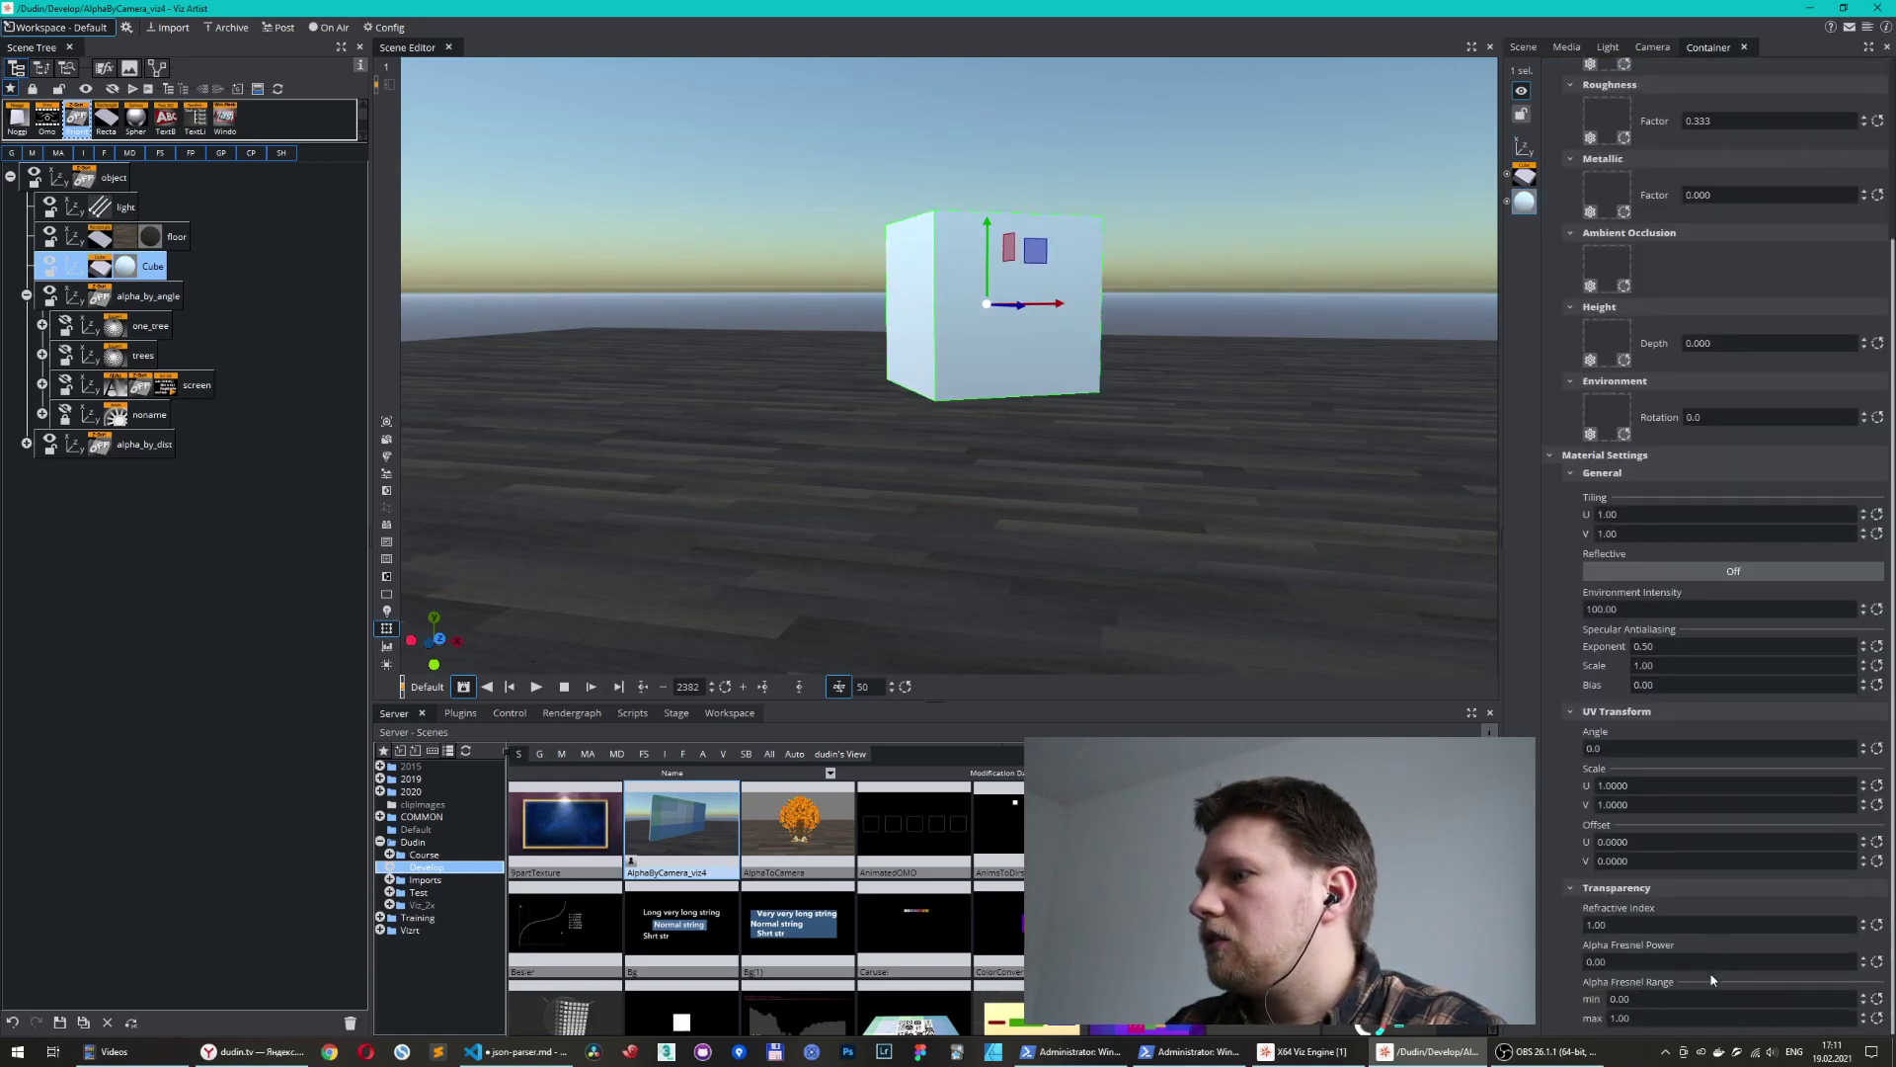
{"action": "scroll", "coordinate": [1699, 889], "scroll_direction": "down", "scroll_amount": 2}
{"action": "left_click_drag", "start_coordinate": [1625, 960], "coordinate": [1705, 960]}
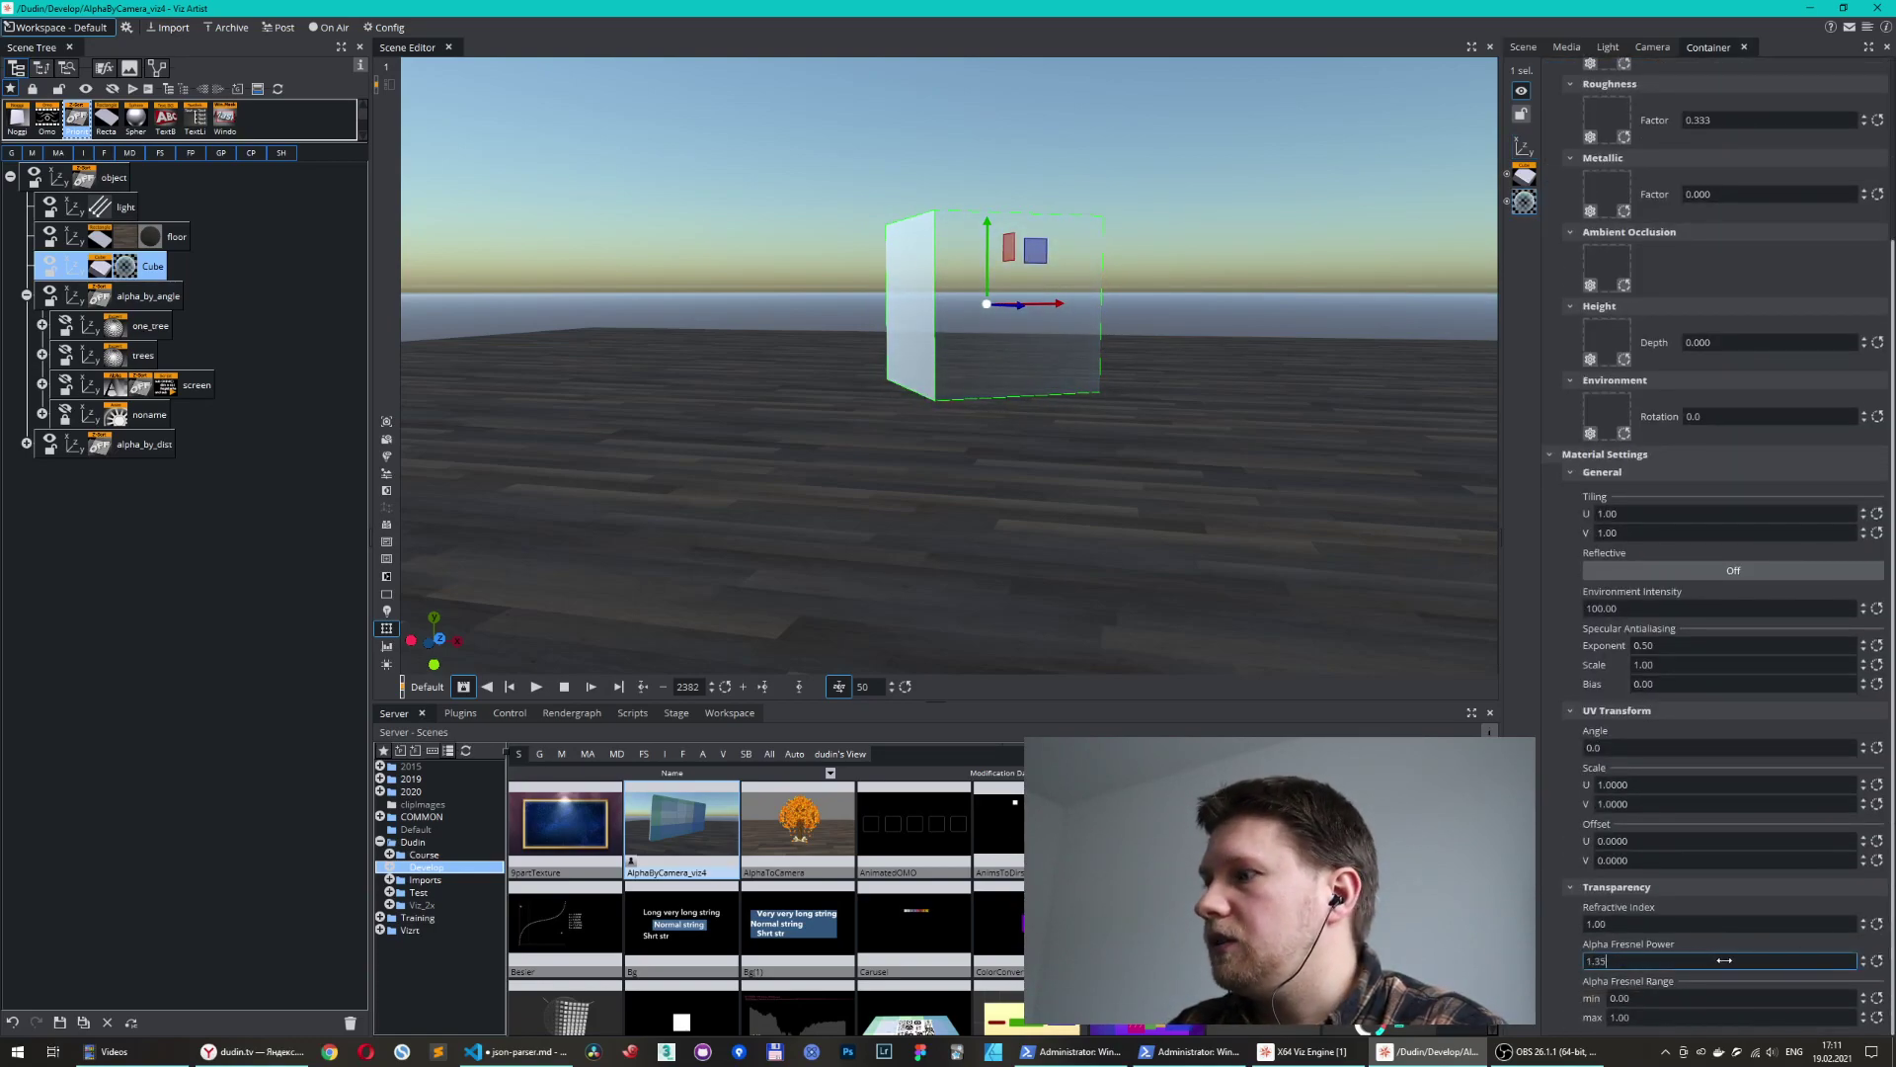
{"action": "left_click_drag", "start_coordinate": [1726, 960], "coordinate": [1720, 960]}
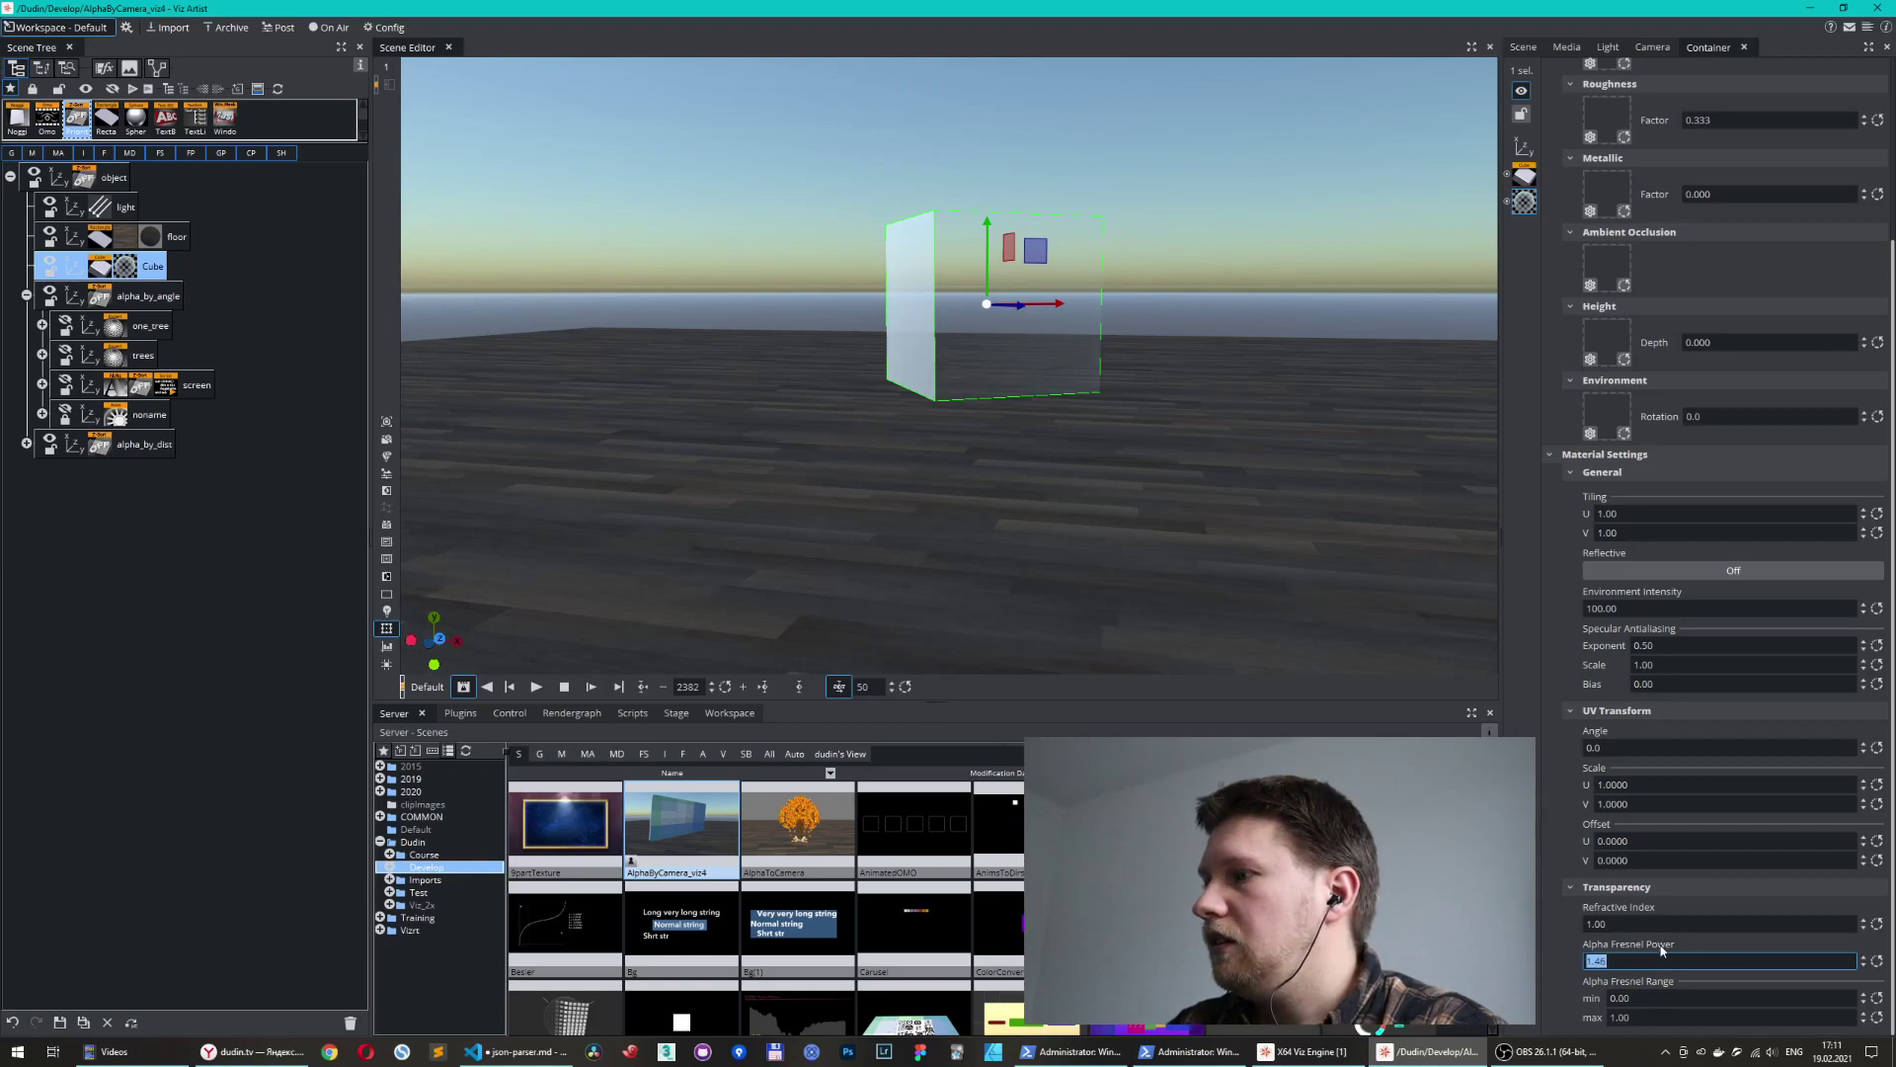
- Set the Cube's Y rotation to -5 to compare the transparency of its faces
{"action": "left_click", "coordinate": [1524, 149]}
{"action": "left_click_drag", "start_coordinate": [1714, 201], "coordinate": [1685, 207]}
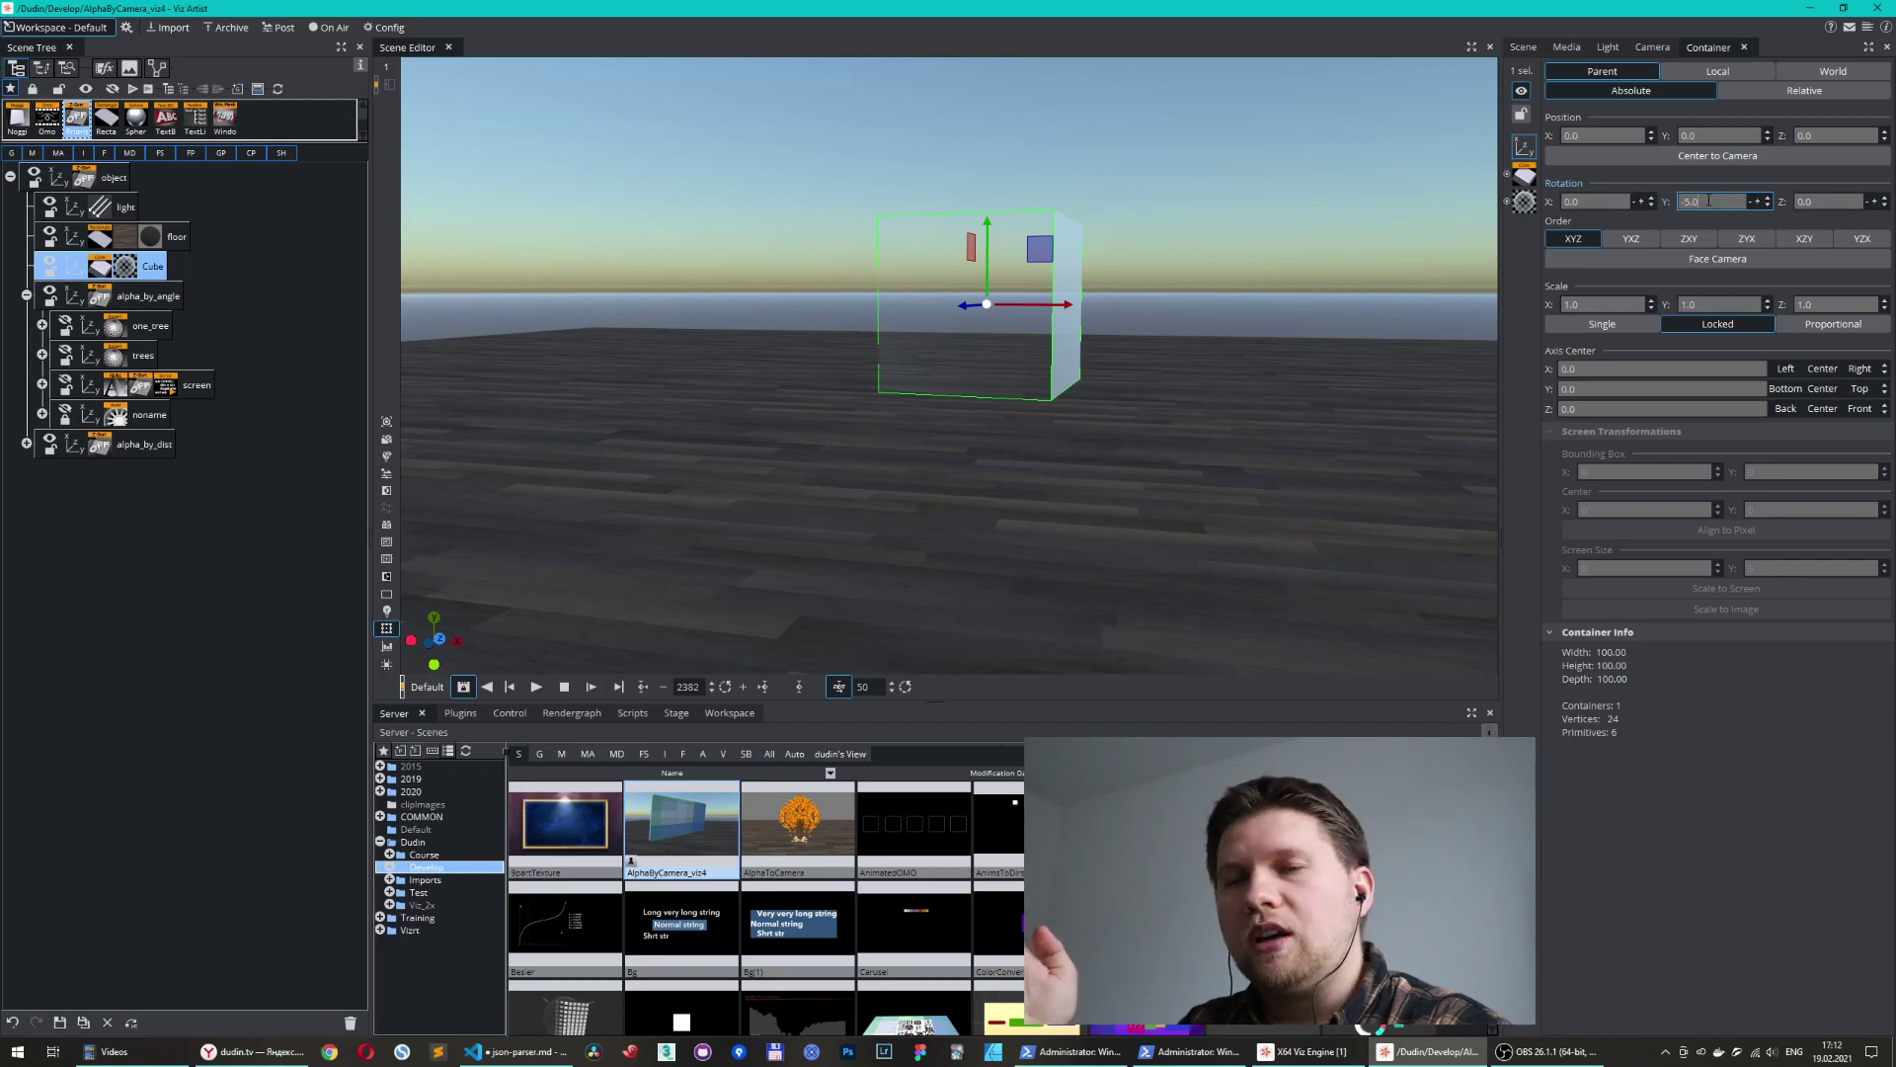
{"action": "key", "text": "Return"}
- Hide the Cube and make the screen container visible
{"action": "left_click", "coordinate": [50, 264]}
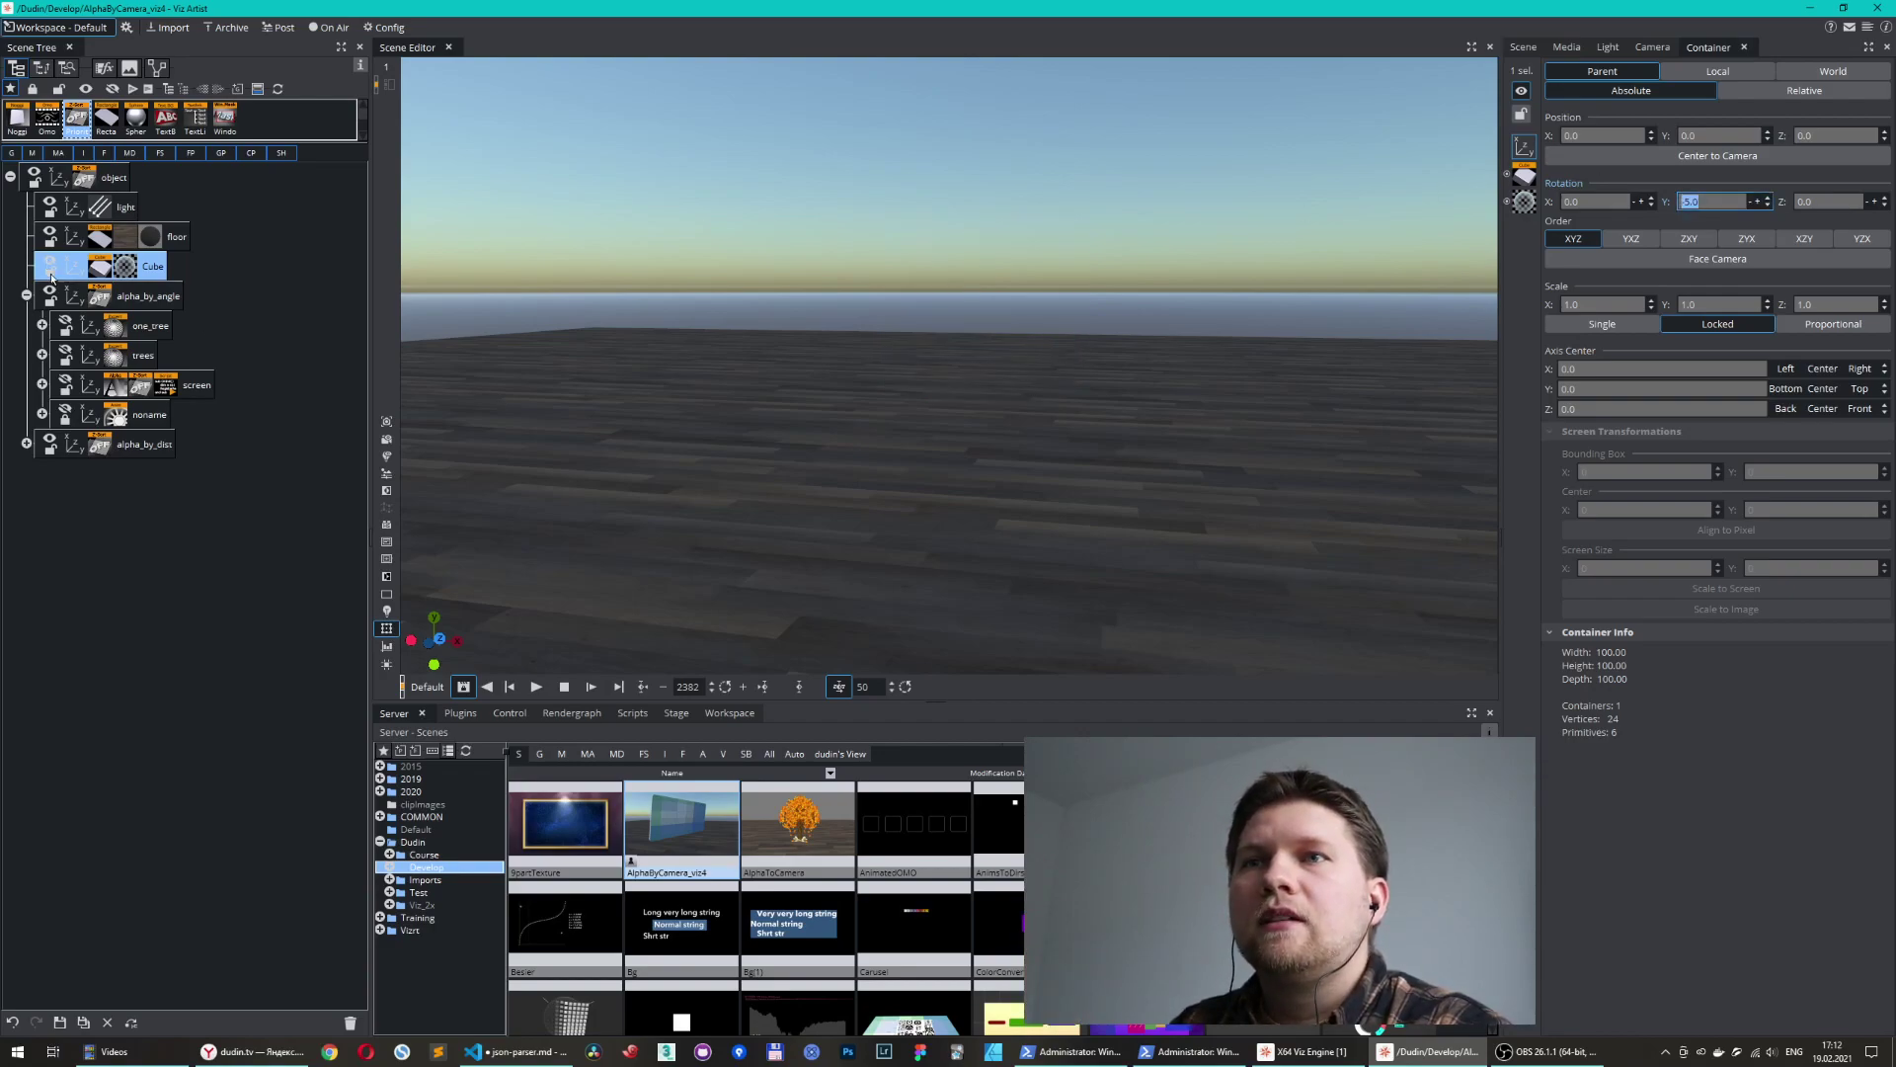
{"action": "left_click", "coordinate": [65, 355]}
{"action": "left_click", "coordinate": [65, 353]}
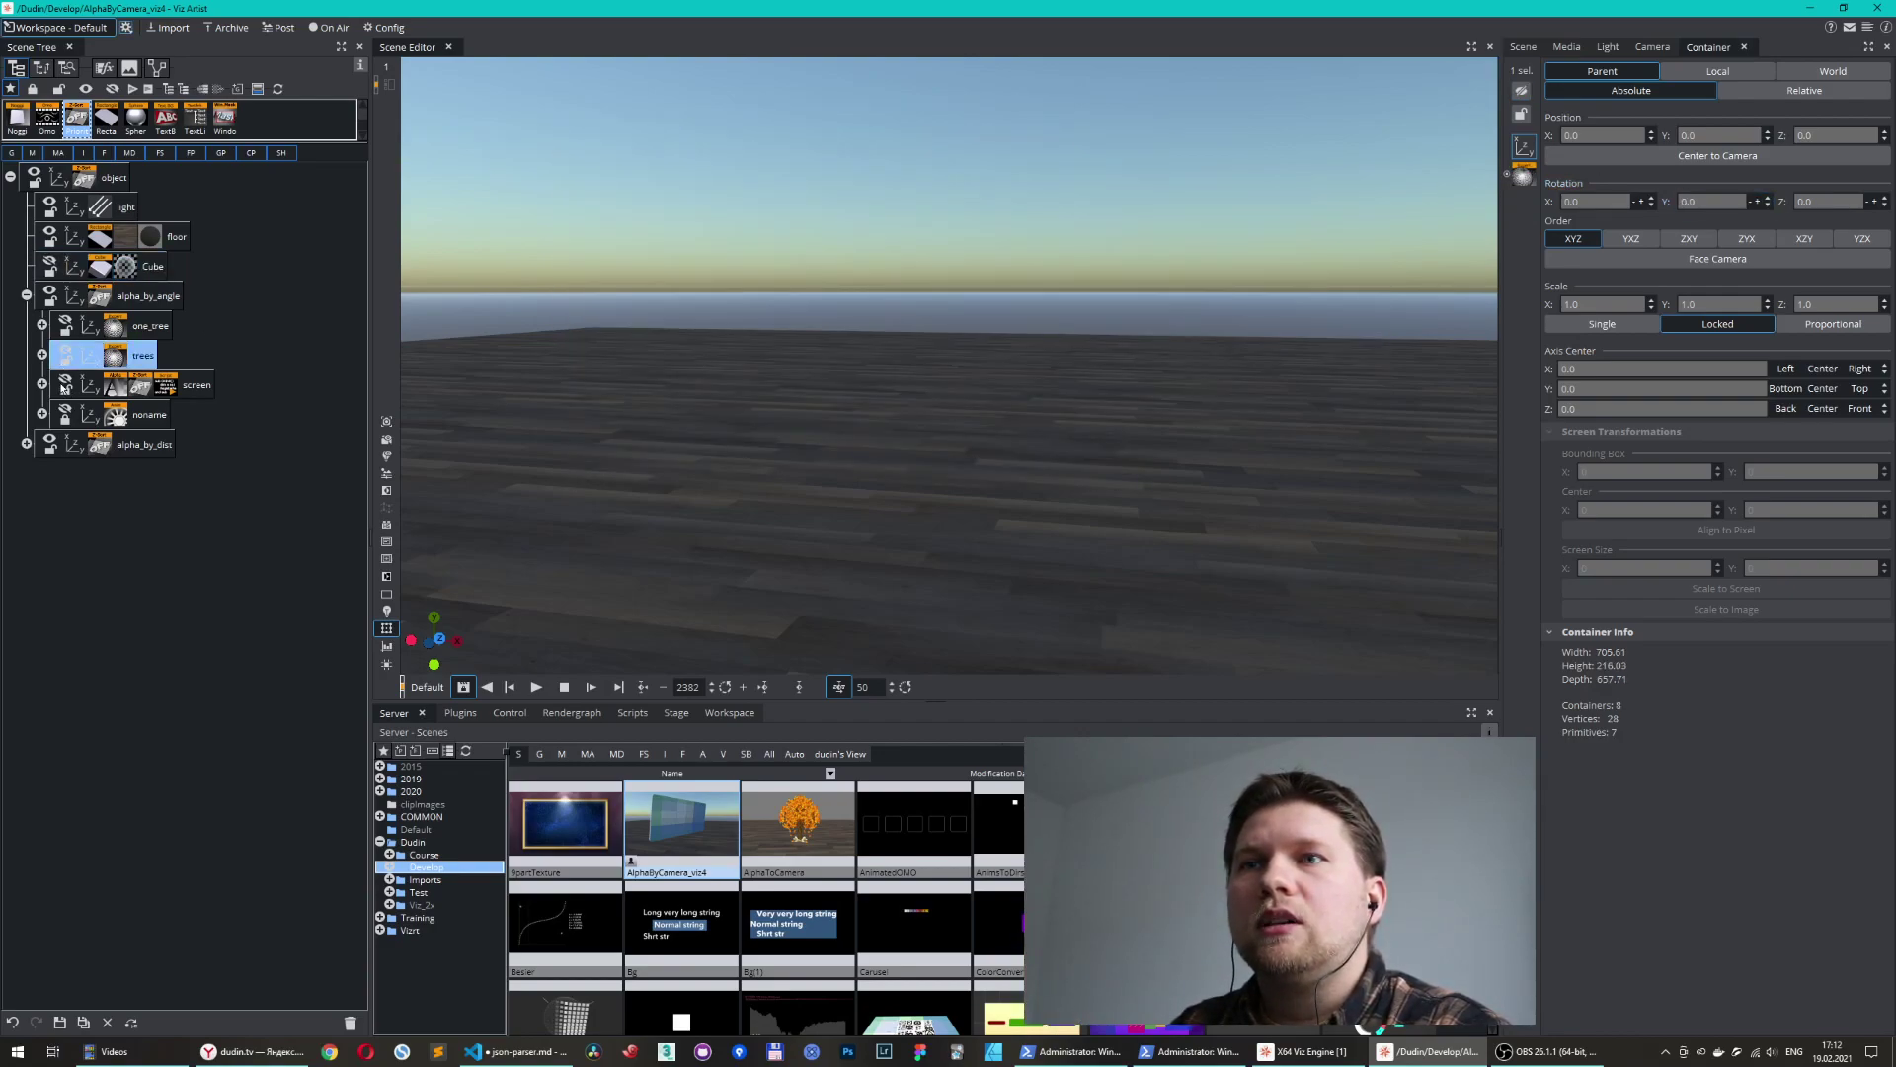
{"action": "left_click", "coordinate": [65, 384]}
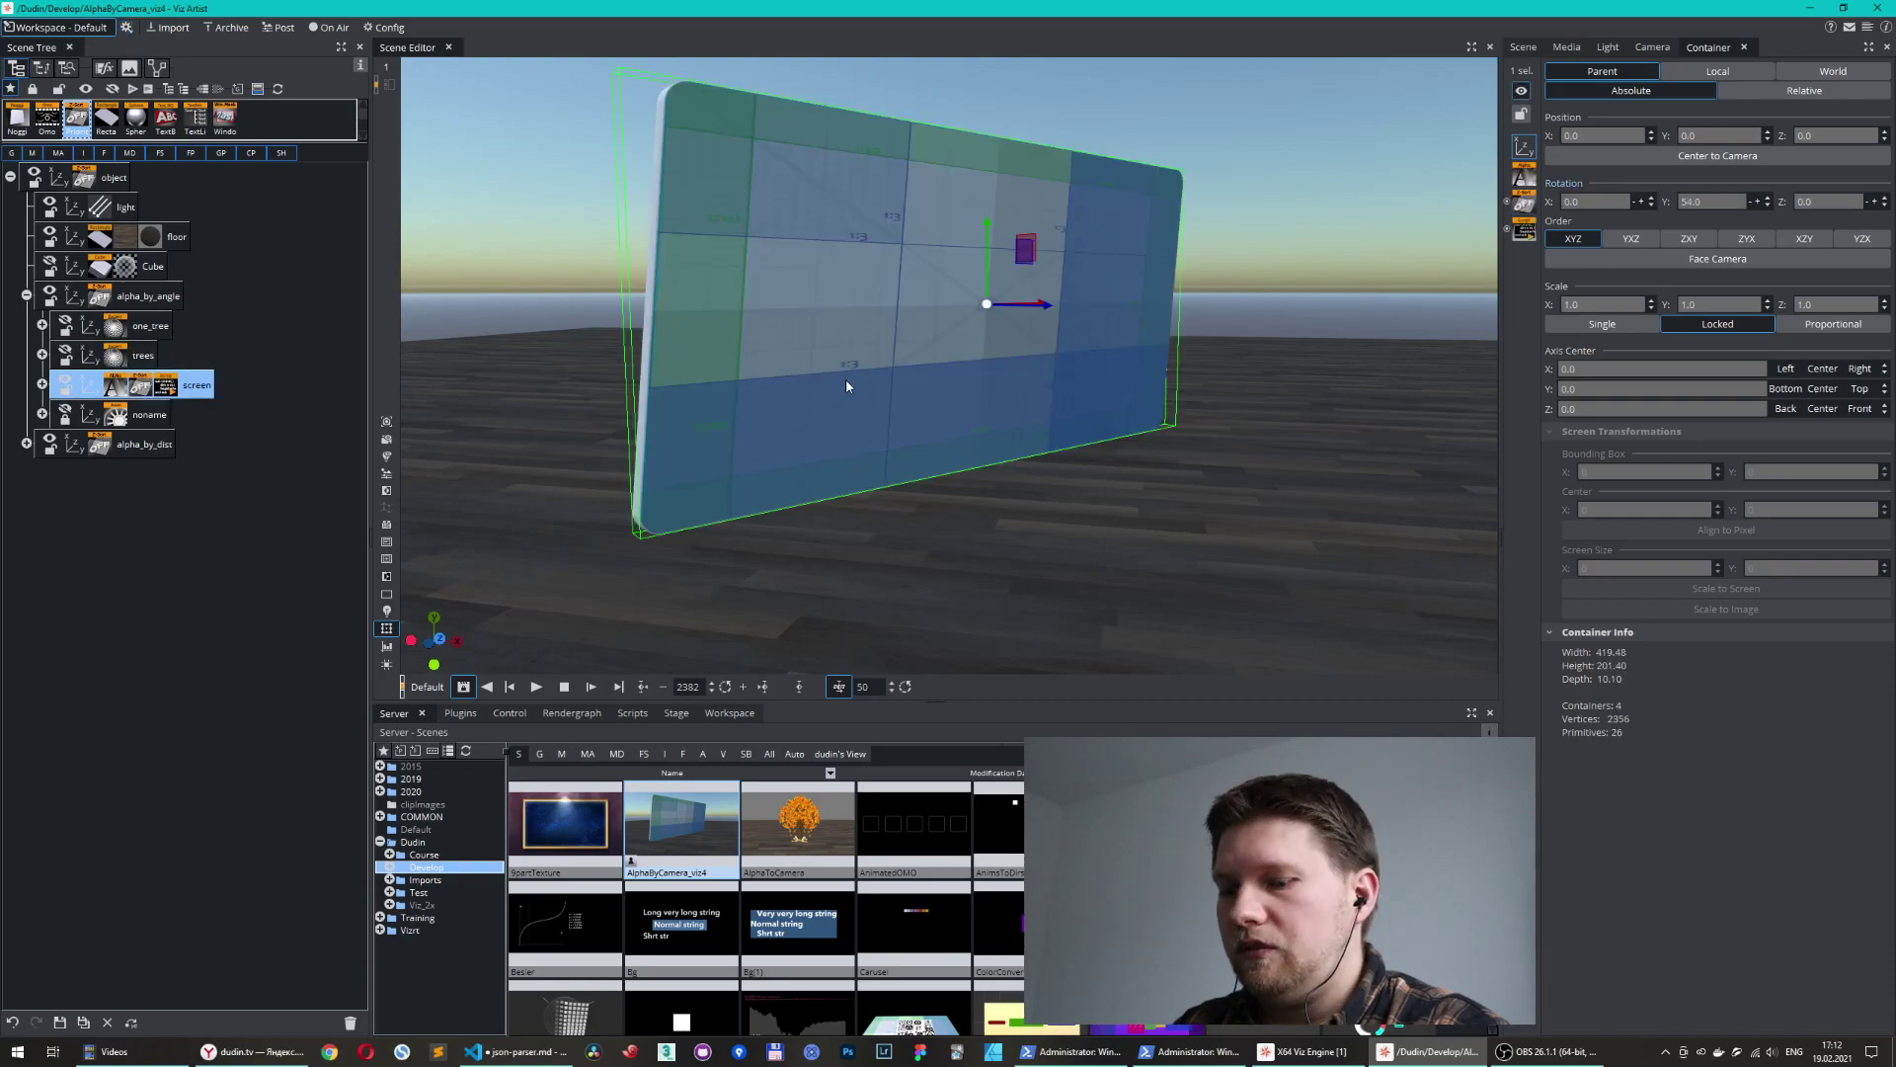
- Turn off the bounding box display and examine the screen's transparency from different camera angles
{"action": "middle_click_drag", "start_coordinate": [1006, 344], "coordinate": [1018, 342]}
{"action": "right_click", "coordinate": [1017, 342]}
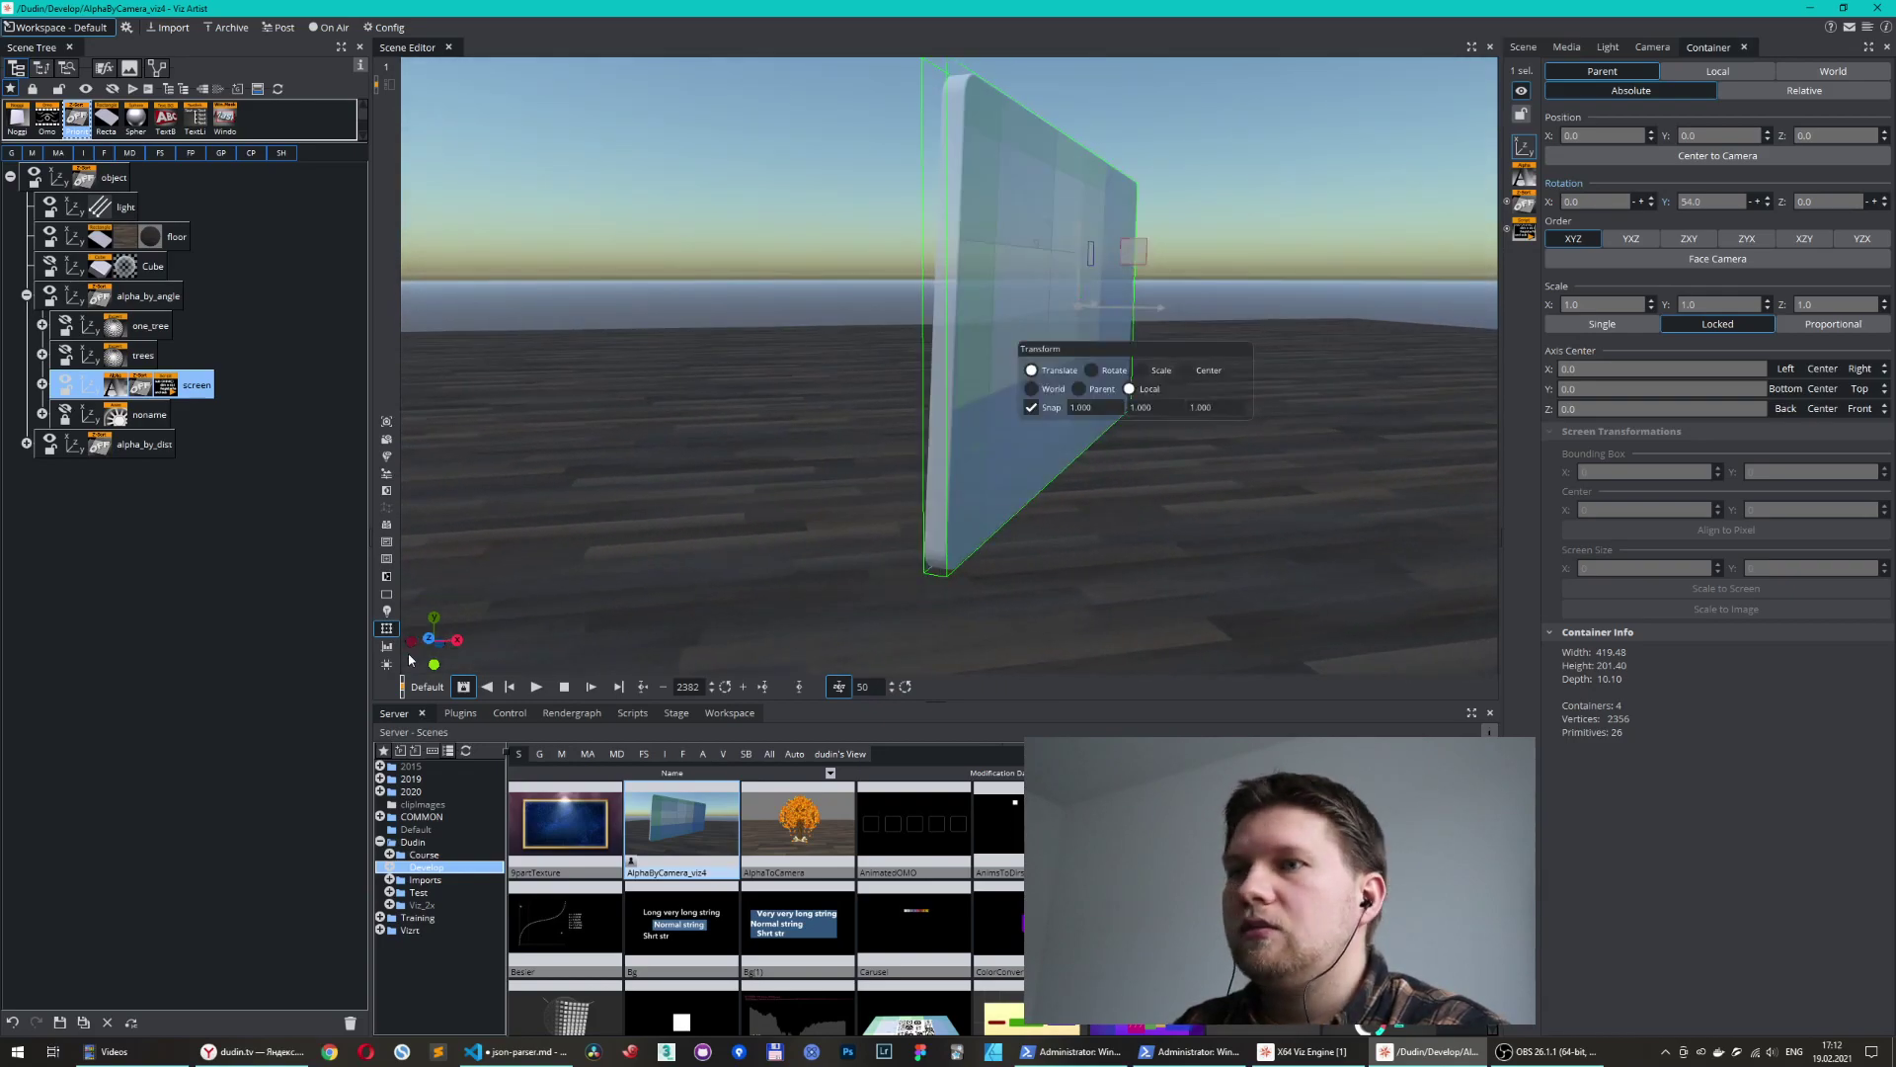
{"action": "left_click", "coordinate": [387, 629]}
{"action": "mouse_move", "coordinate": [926, 406]}
{"action": "middle_mouse_down"}
{"action": "mouse_move", "coordinate": [897, 405]}
{"action": "mouse_move", "coordinate": [969, 411]}
{"action": "mouse_move", "coordinate": [876, 411]}
{"action": "mouse_move", "coordinate": [927, 422]}
{"action": "middle_mouse_up"}
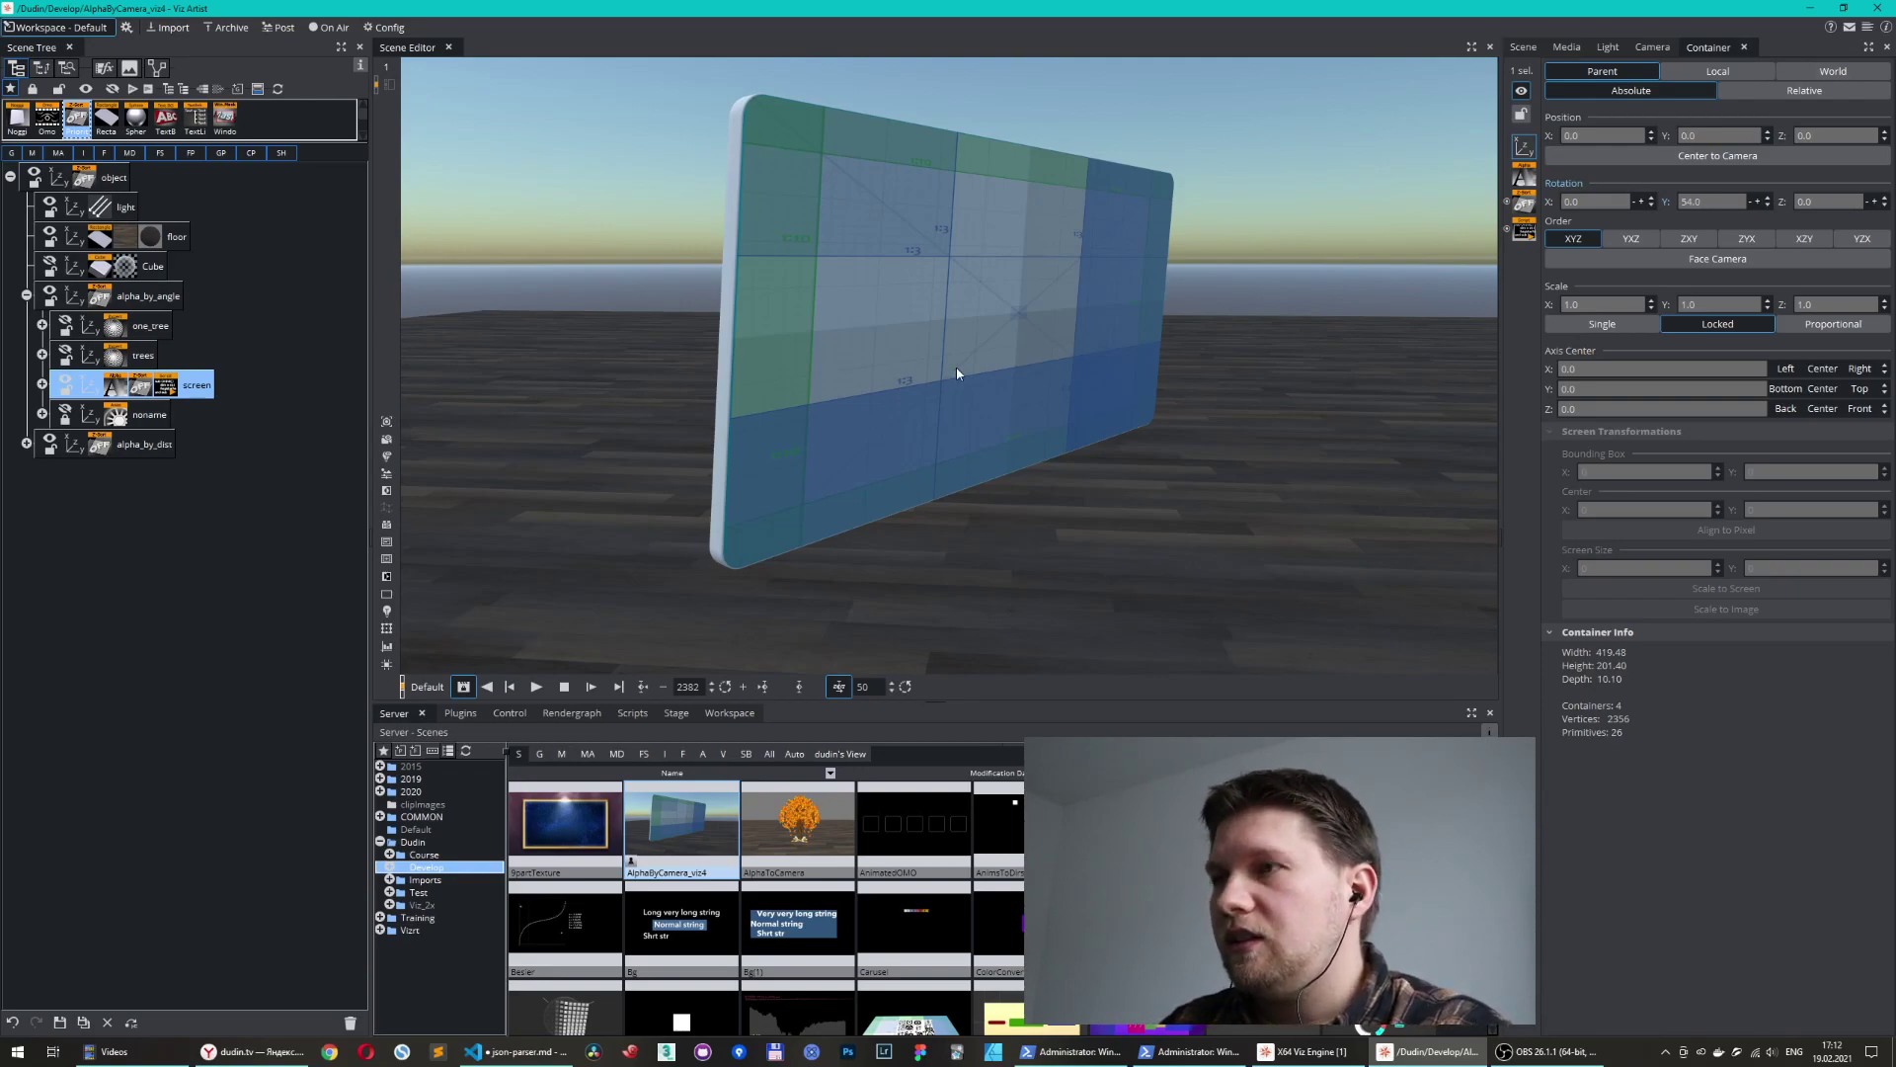
{"action": "left_click_drag", "start_coordinate": [956, 370], "coordinate": [958, 357]}
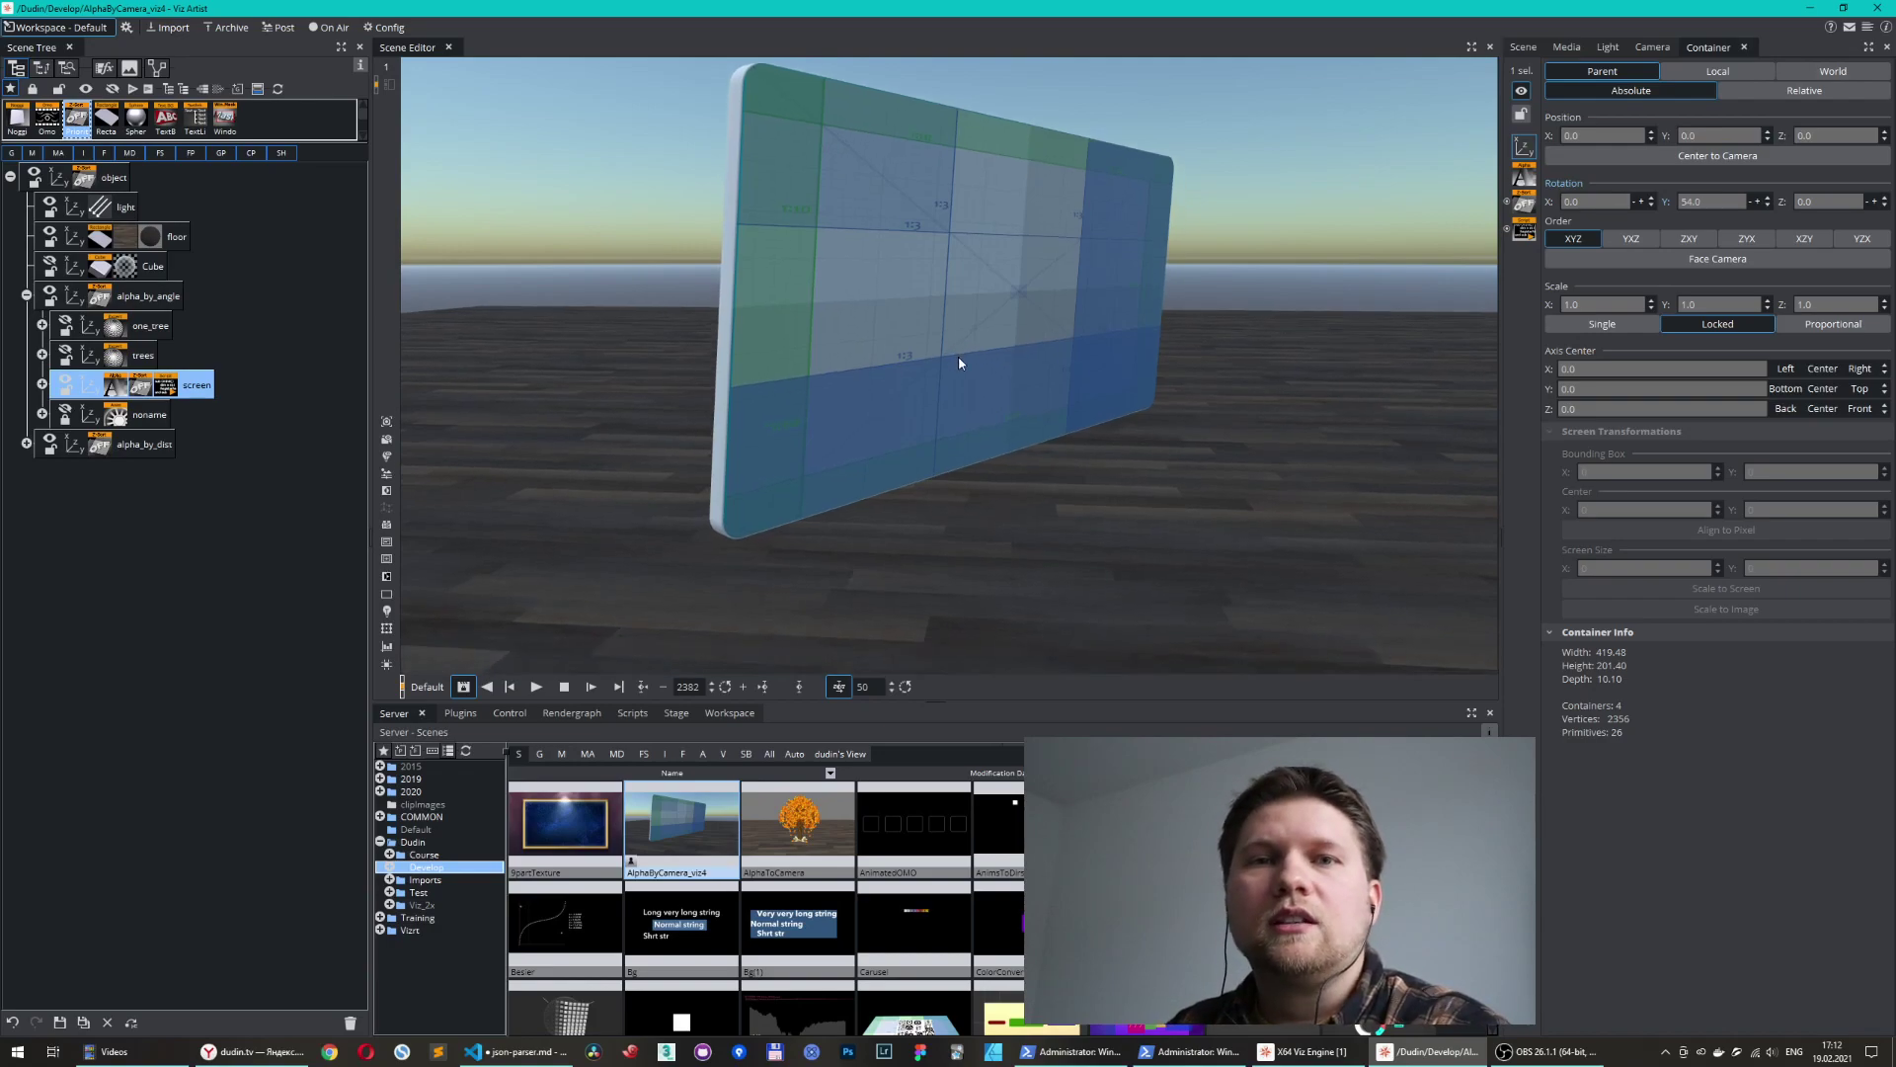